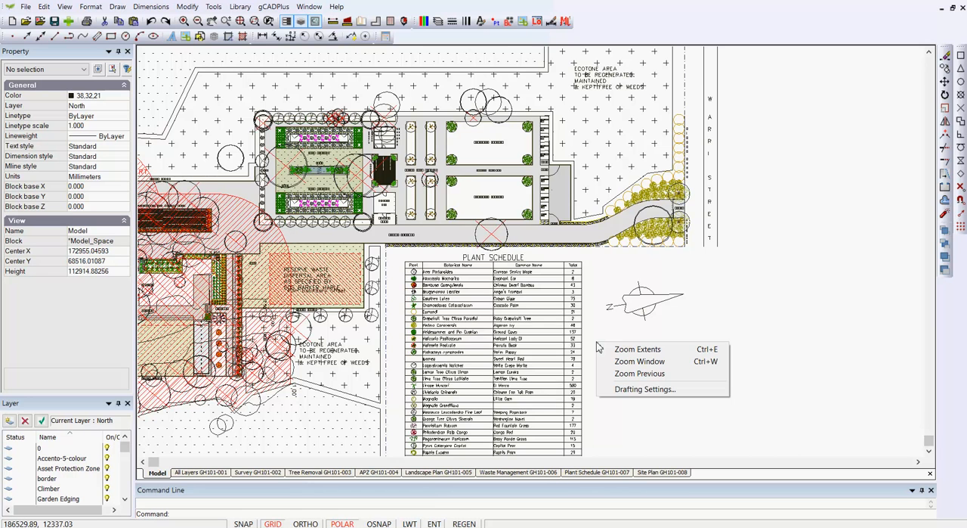
Zoom to the drawing extents, then locate and enlarge the isolated rose and veggie garden block far from the site plan.
left_click(634, 351)
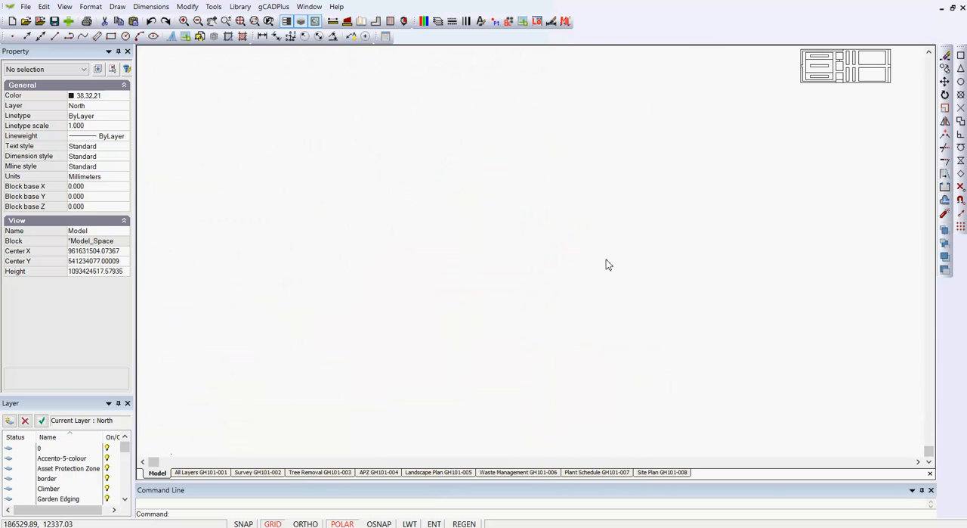
left_click(841, 76)
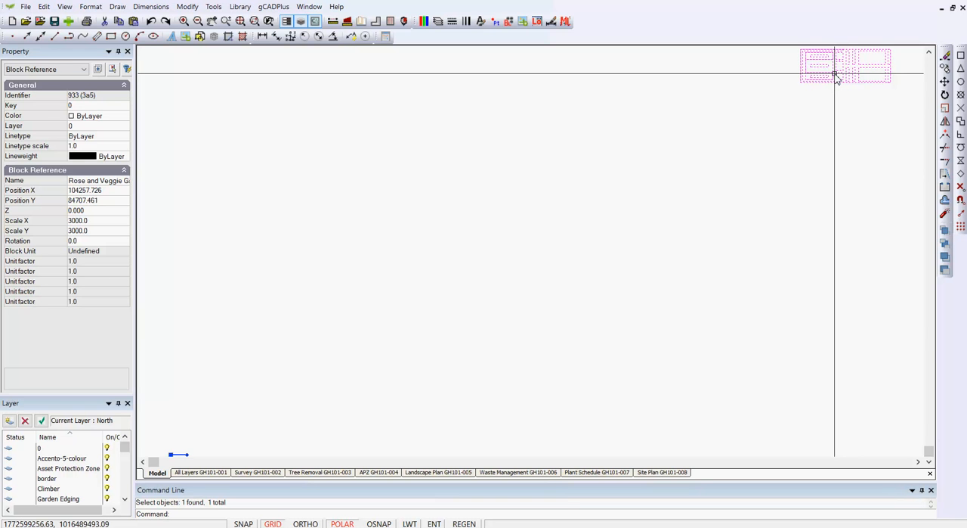
key("Escape")
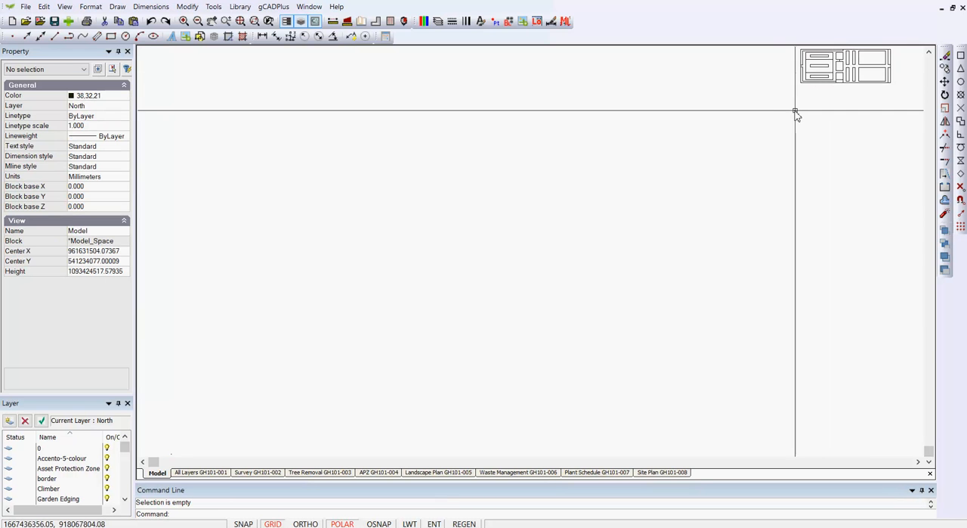
middle_click_drag(796, 114, 627, 270)
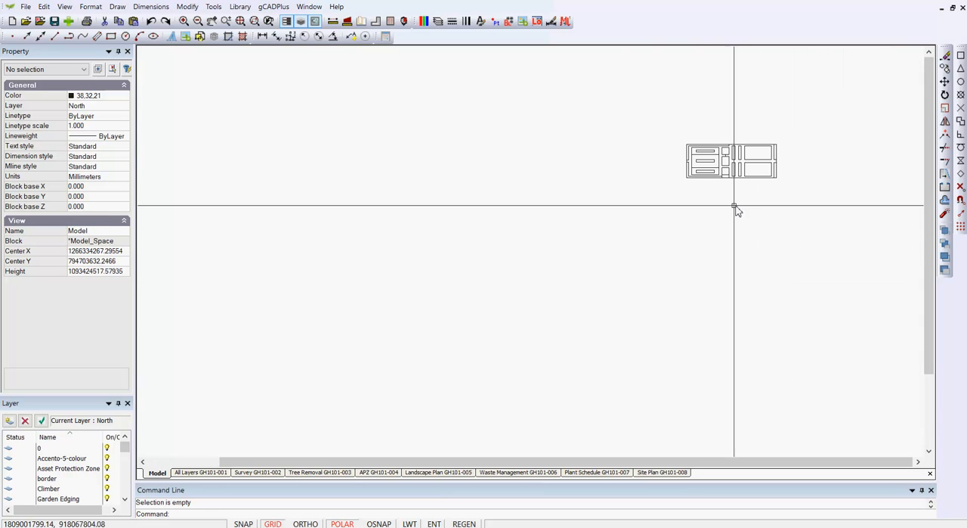
middle_click_drag(601, 220, 434, 294)
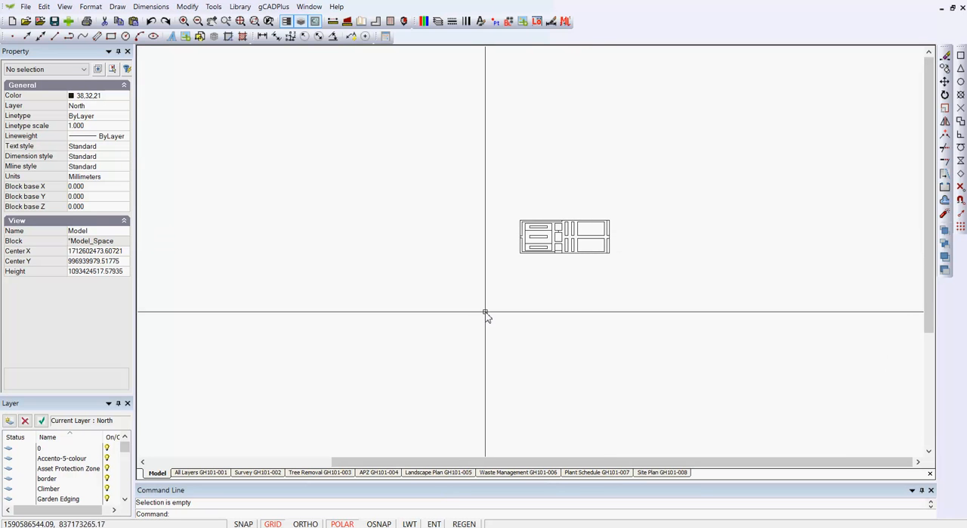
right_click(419, 289)
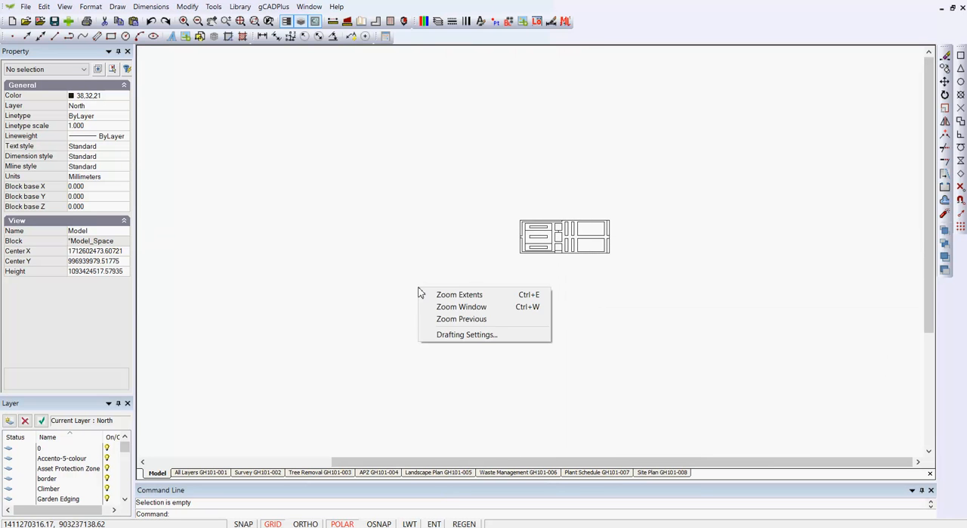
left_click(477, 306)
left_click(513, 212)
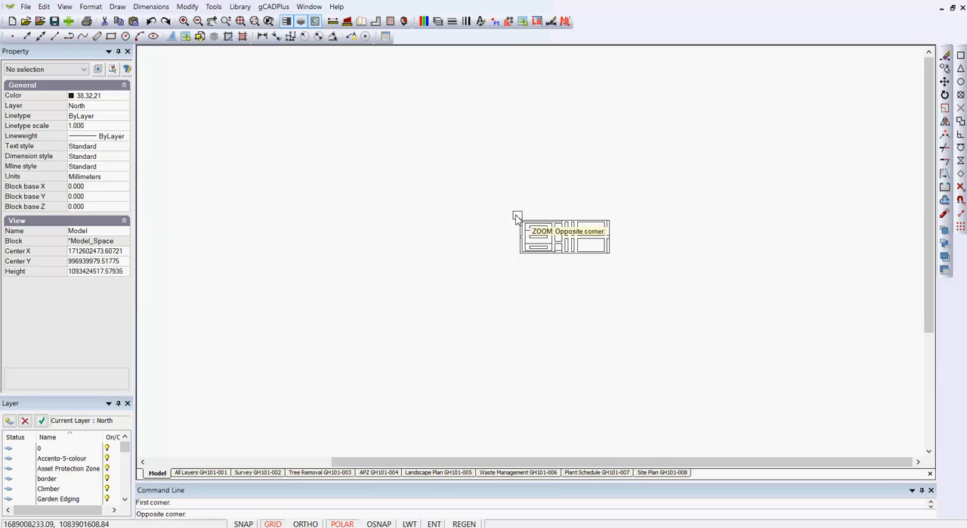
left_click(629, 269)
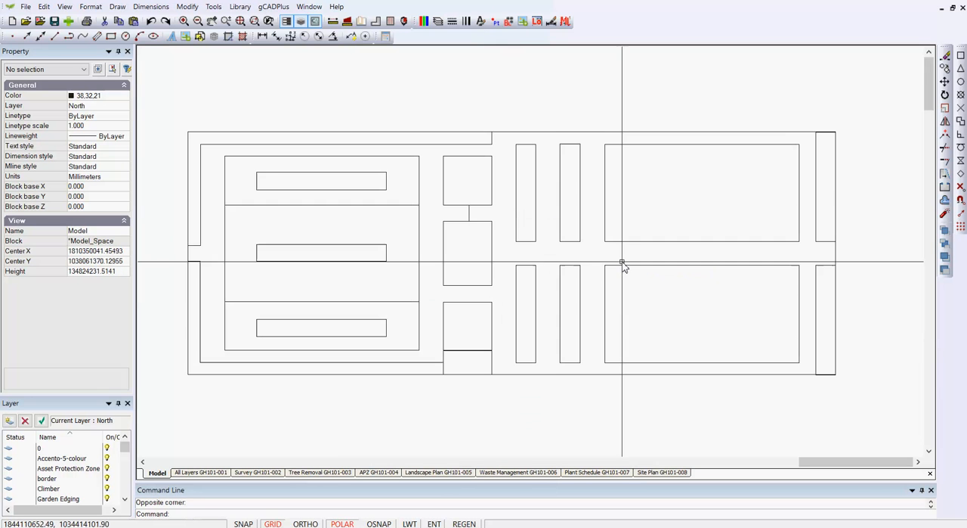
Measure the garden block's overall length along its upper edge.
left_click(332, 21)
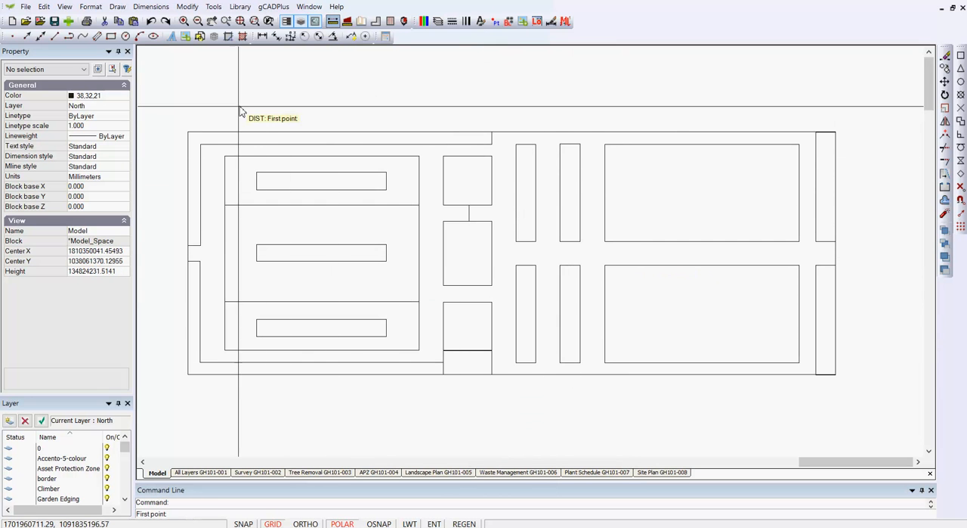
left_click(187, 131)
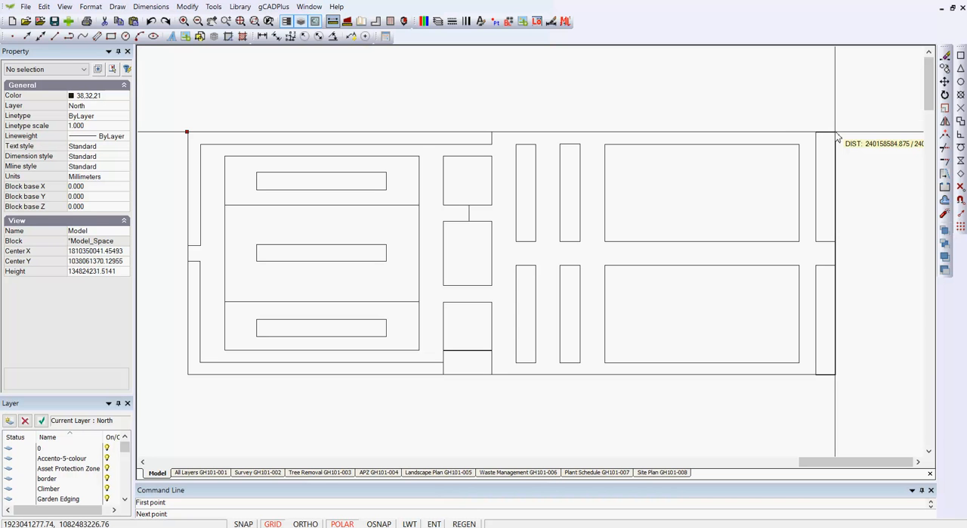
left_click(537, 105)
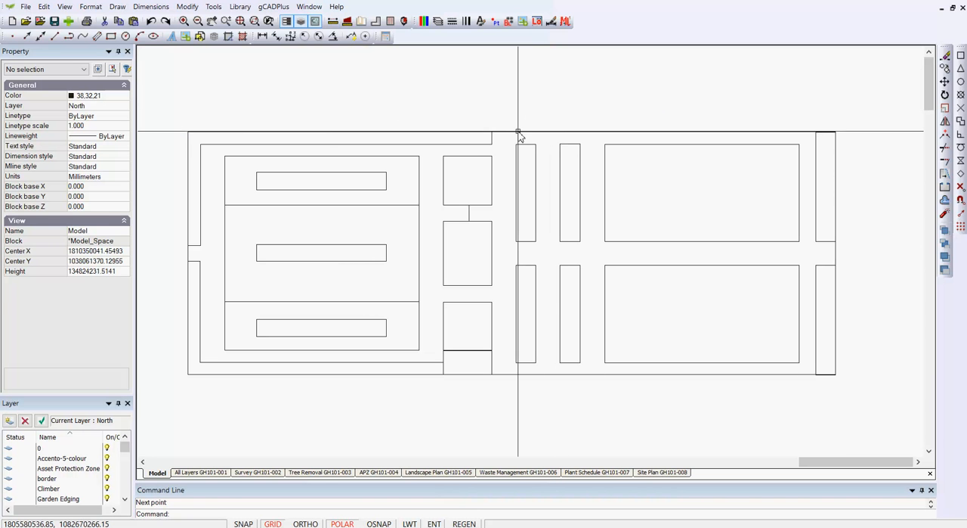
Erase the oversized rose and veggie garden block from model space.
left_click(519, 134)
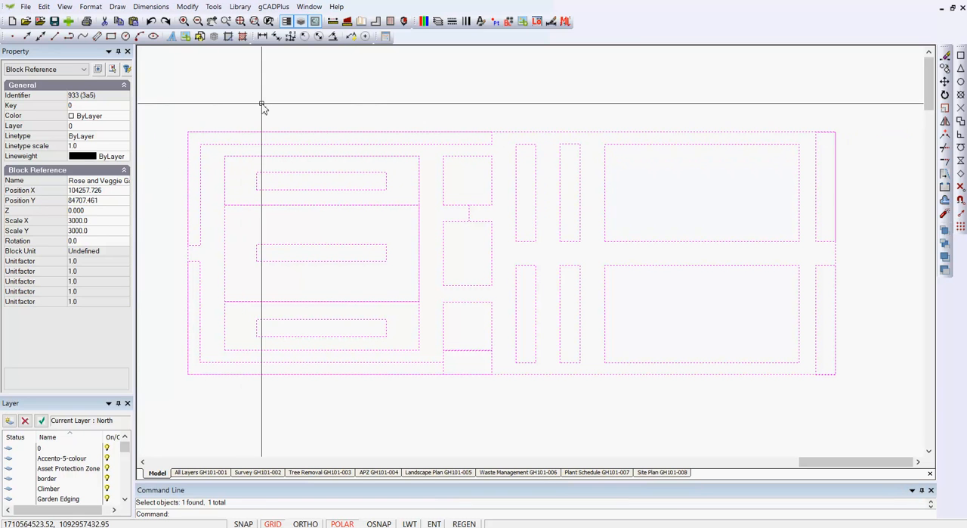
key("Escape")
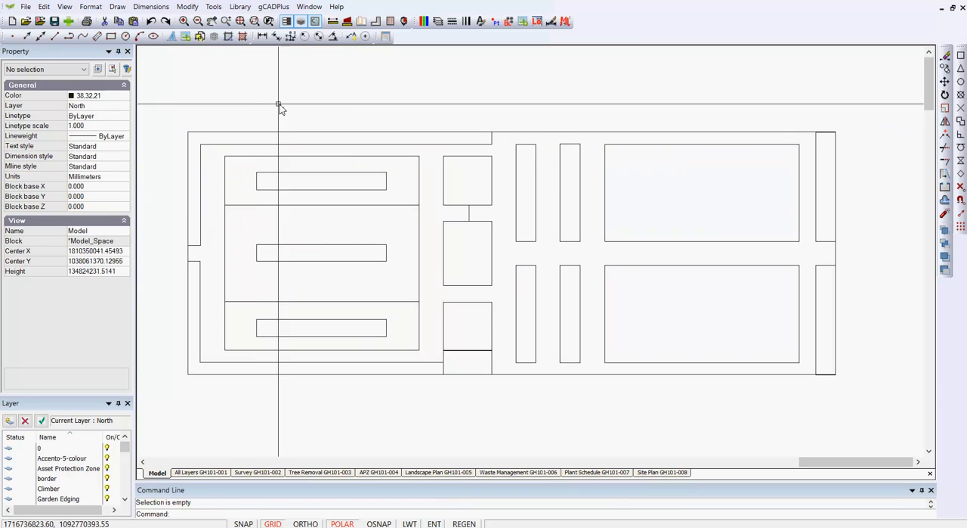
left_click(319, 136)
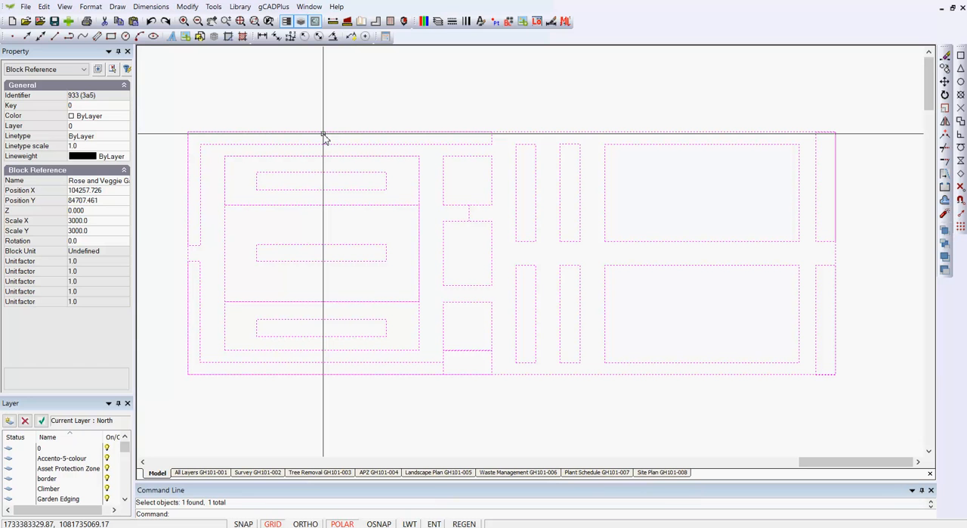
right_click(323, 137)
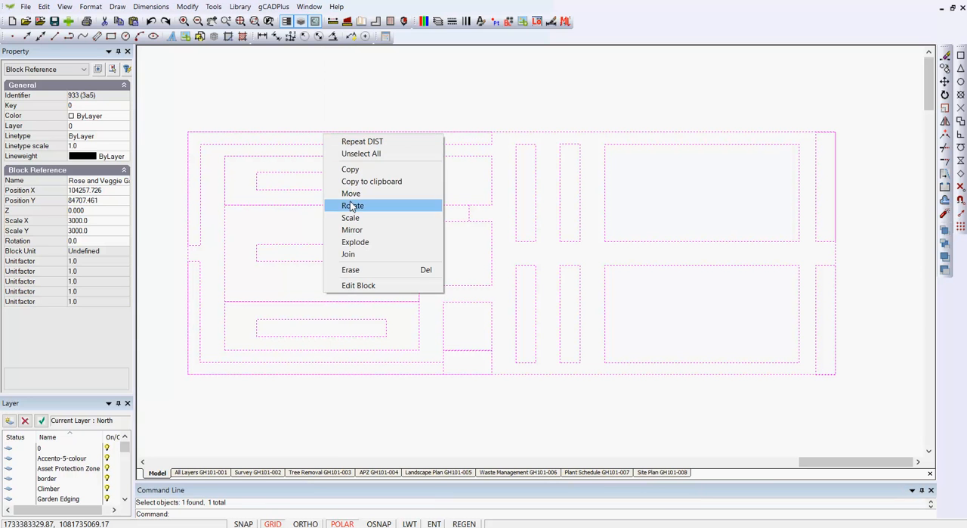
left_click(352, 270)
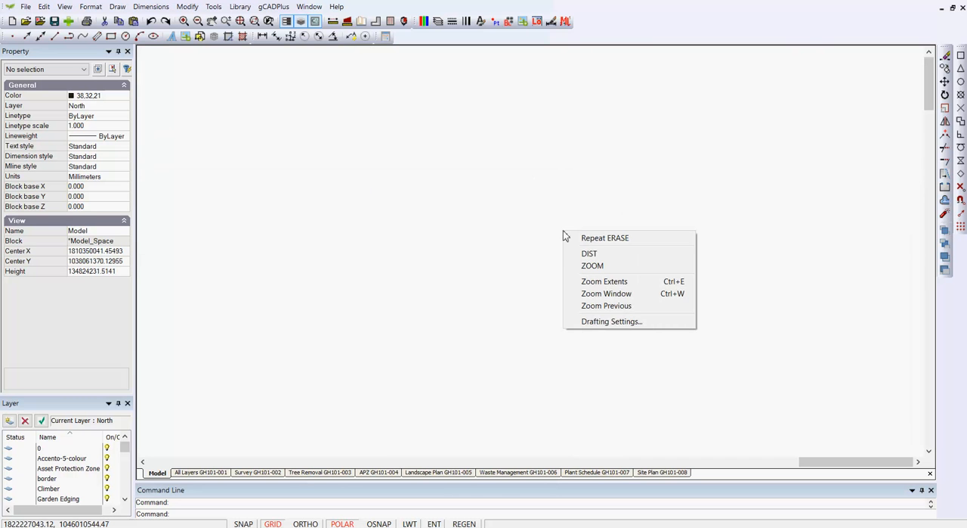
Regenerate the drawing and zoom to its extents without the erased garden block.
right_click(565, 234)
left_click(597, 282)
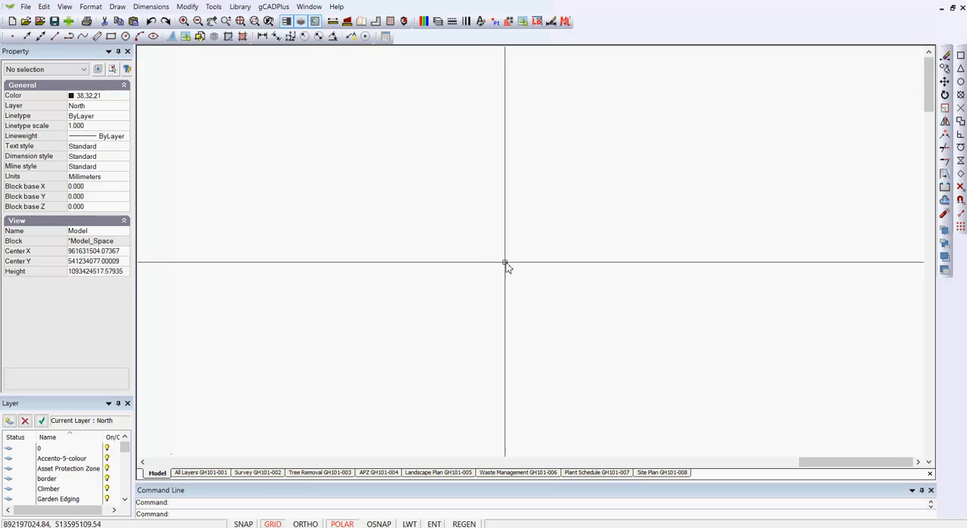
left_click(67, 11)
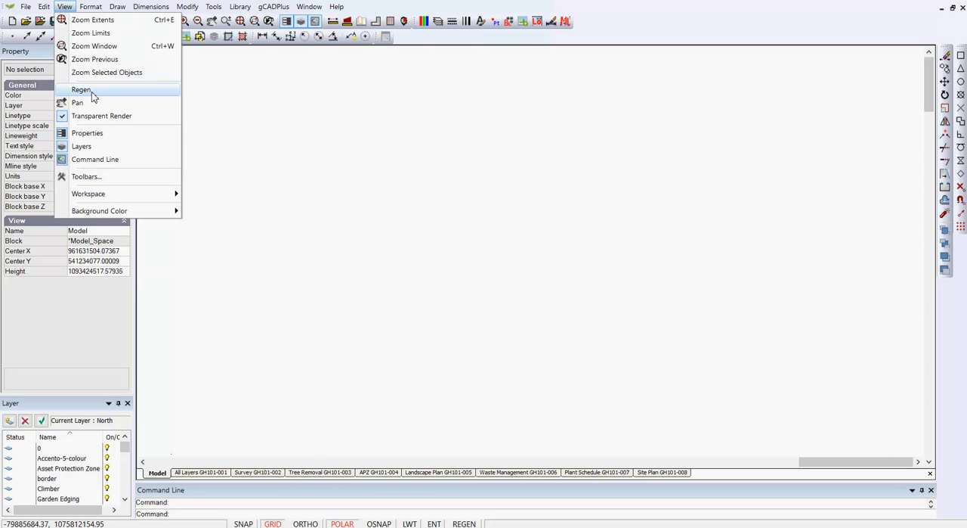
left_click(82, 90)
right_click(454, 210)
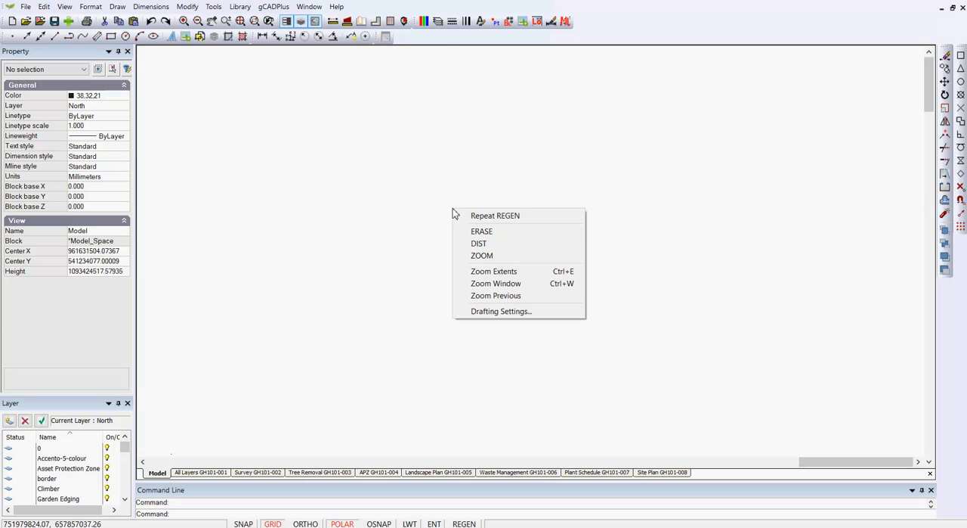
left_click(499, 272)
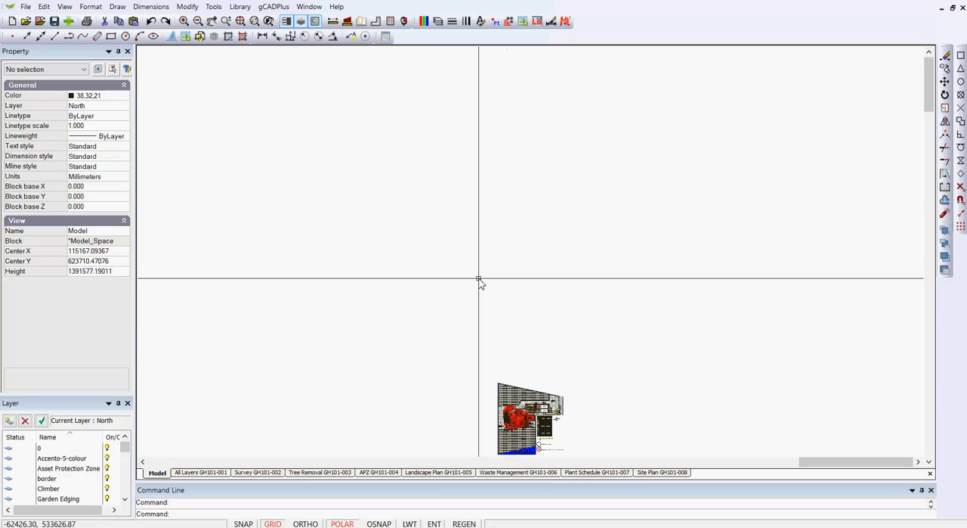
Find the tiny stray rectangle in the empty area far above the site plan and erase it.
scroll(480, 281, "down", 3)
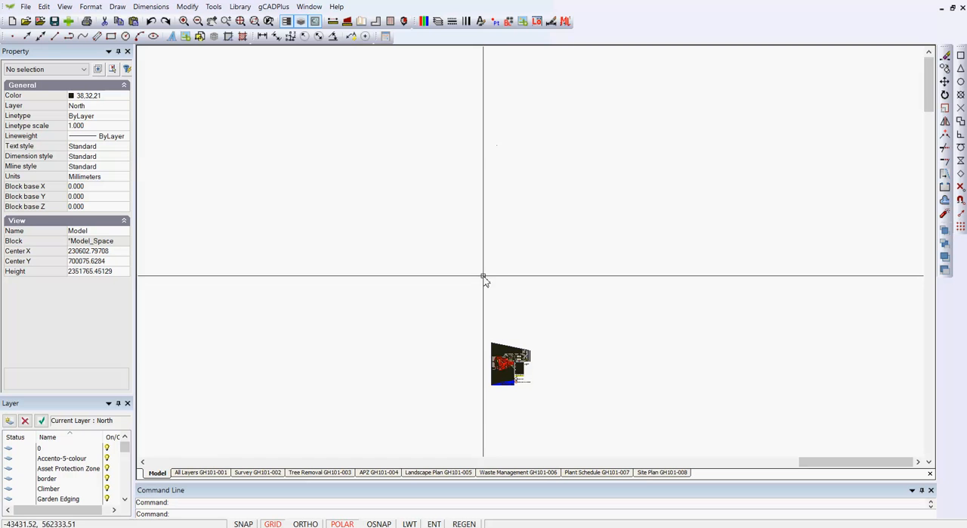
scroll(521, 408, "up", 5)
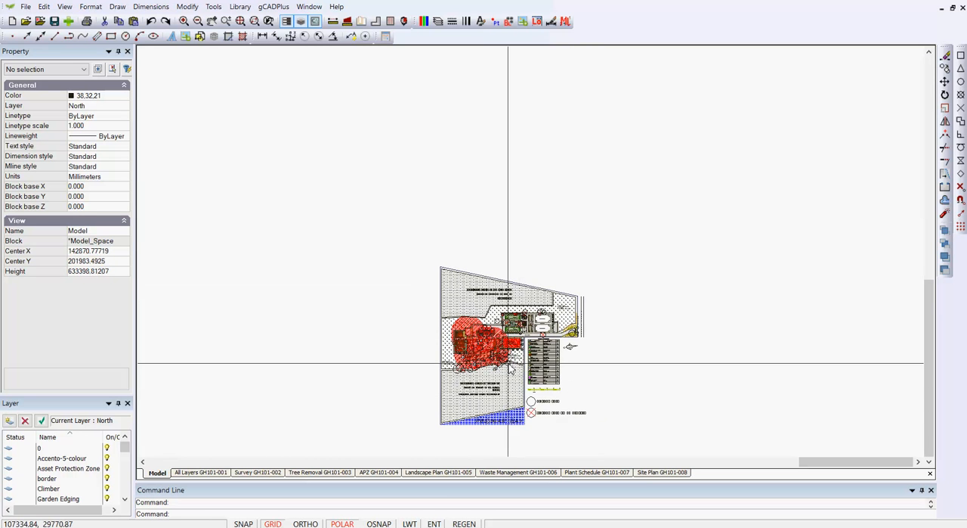
scroll(508, 363, "down", 4)
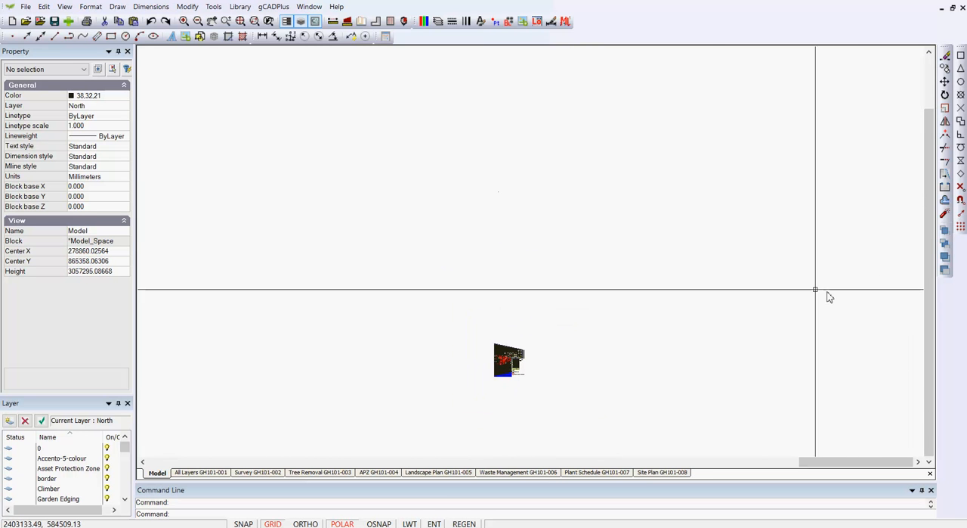
left_click_drag(815, 290, 168, 55)
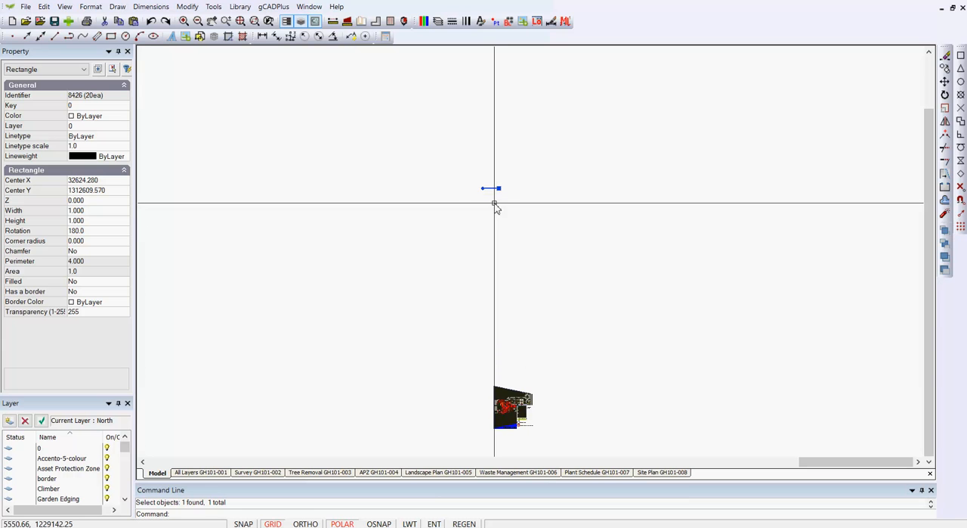
right_click(498, 215)
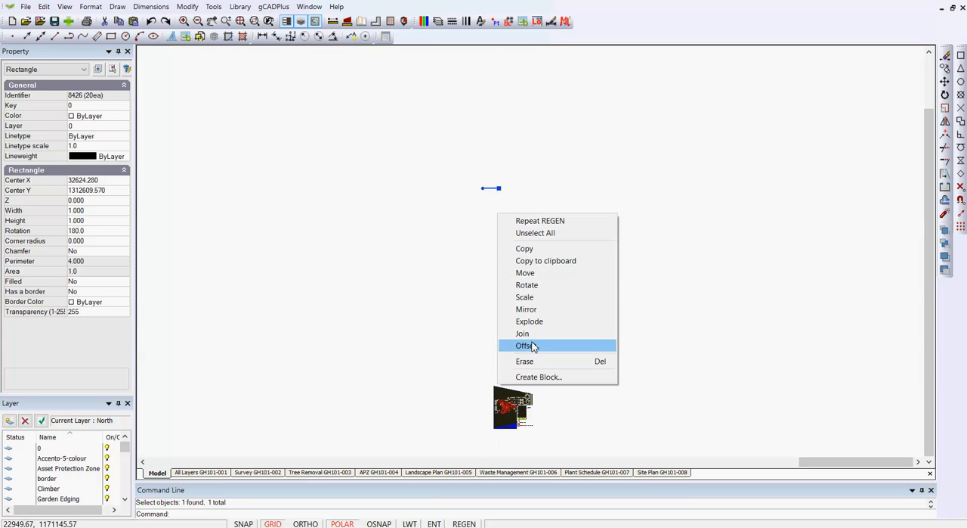
left_click(533, 361)
Regenerate the model again and zoom to extents so that the site plan fills the view.
right_click(445, 223)
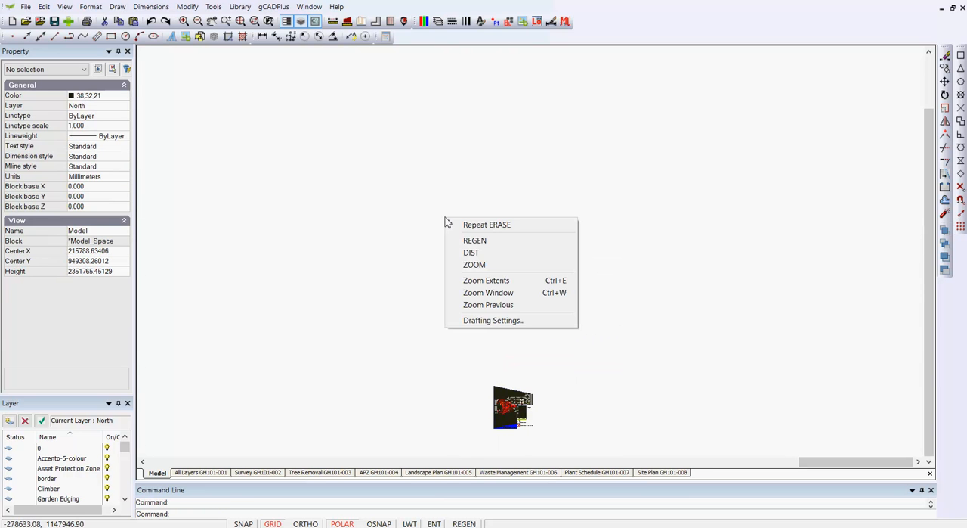
left_click(490, 281)
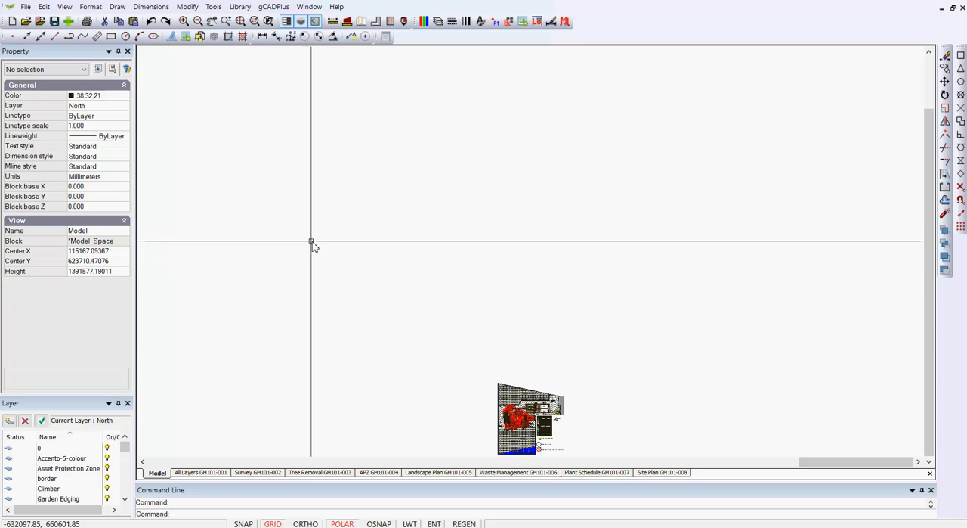
left_click(69, 7)
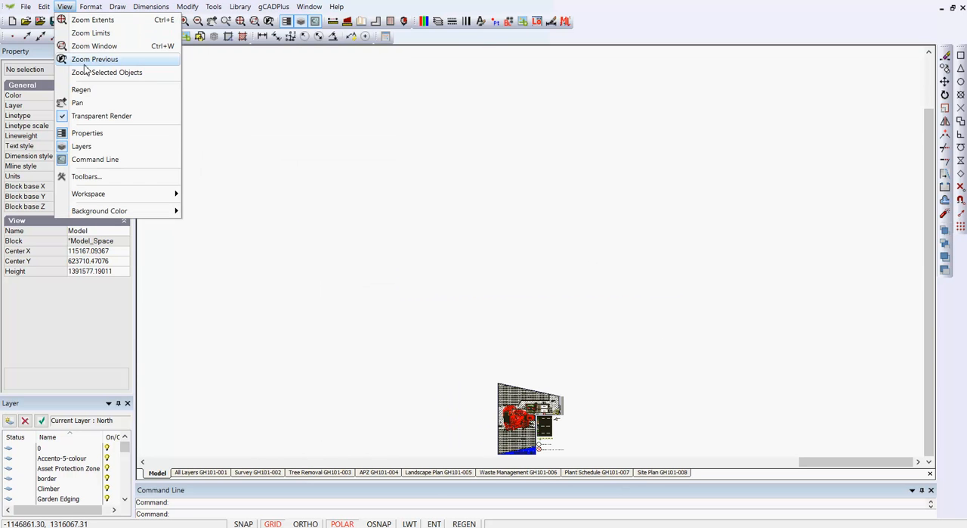
left_click(86, 89)
right_click(558, 222)
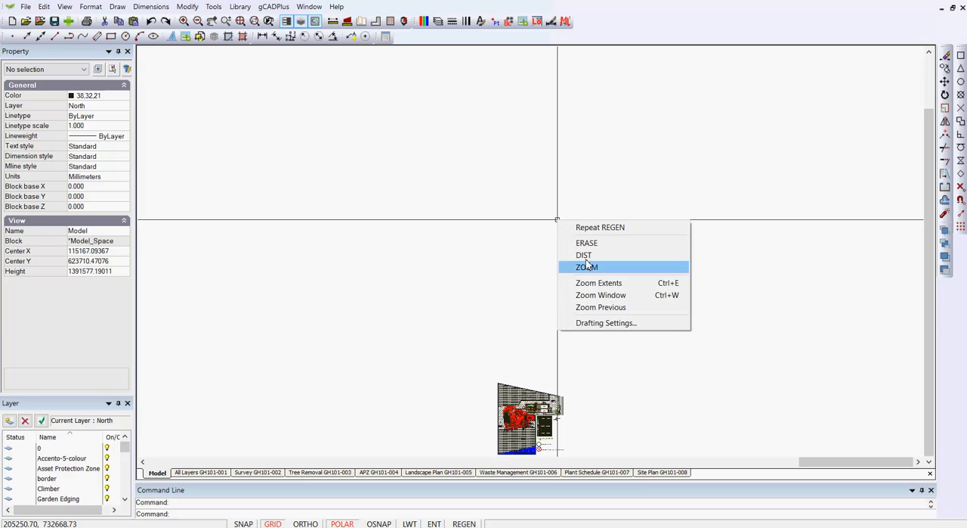
left_click(601, 284)
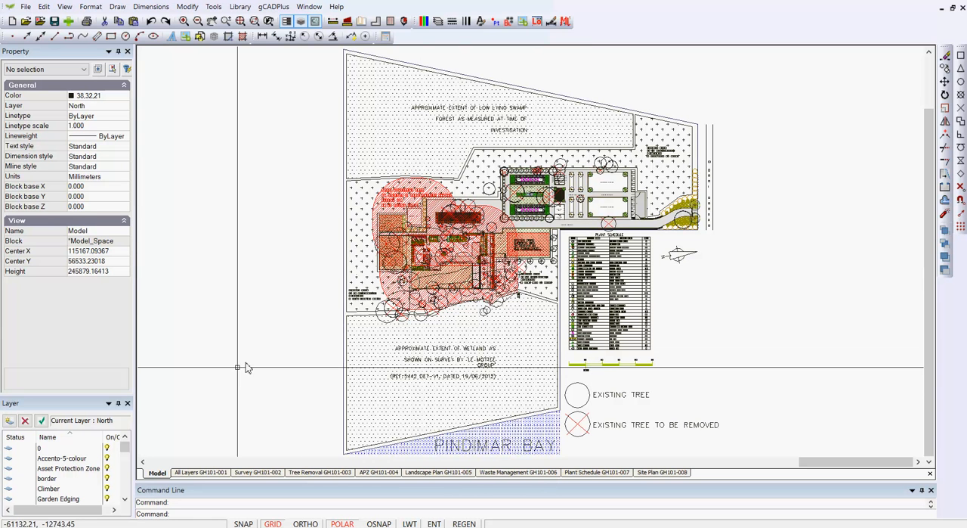
Check the drafting settings of the All Layers GH101-001 layout and turn its grid and snap off.
left_click(201, 473)
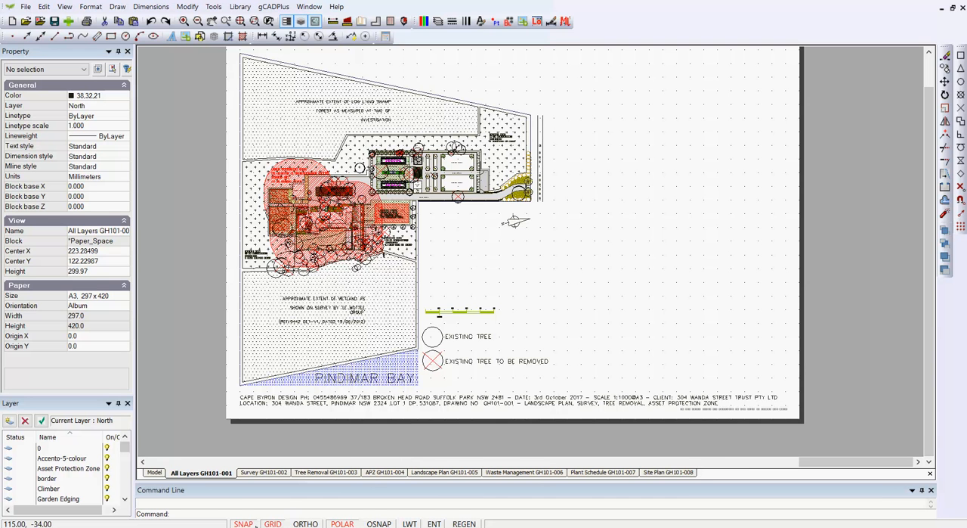
left_click(156, 473)
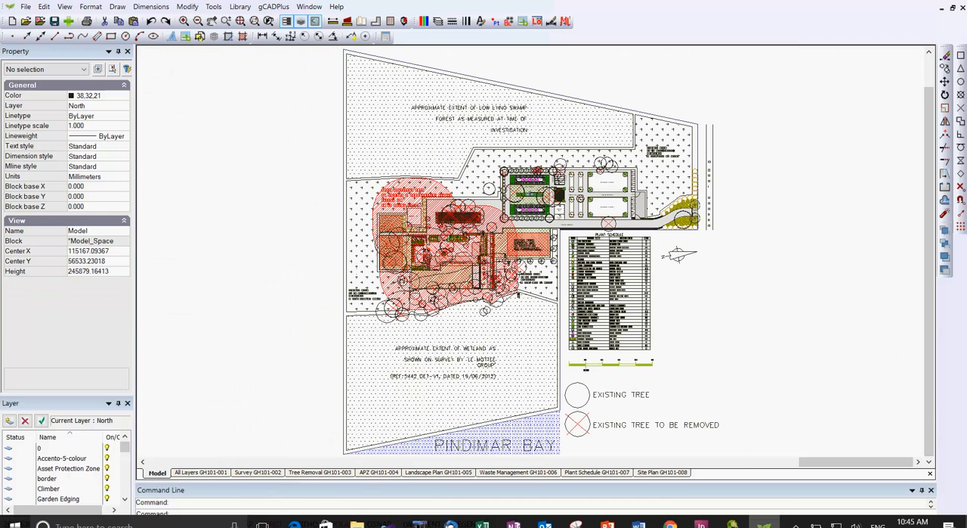
left_click(197, 473)
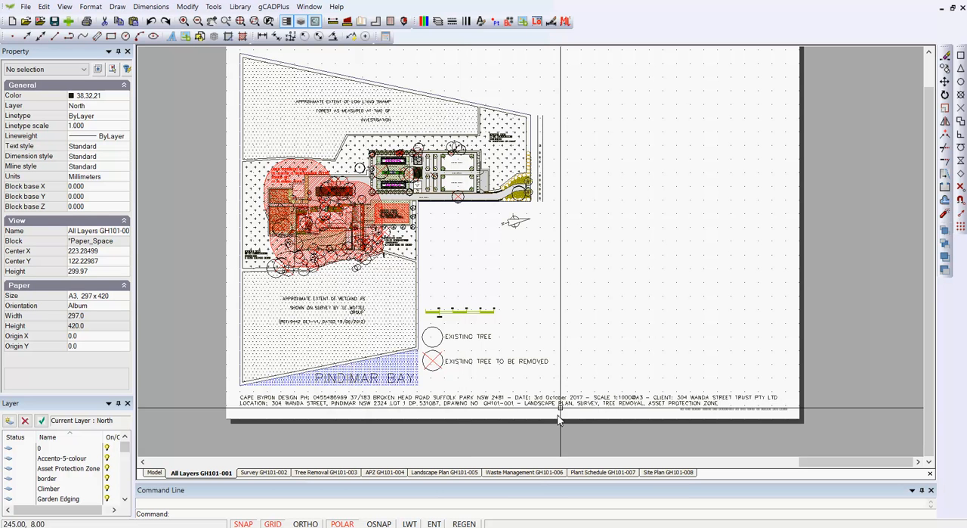
right_click(590, 305)
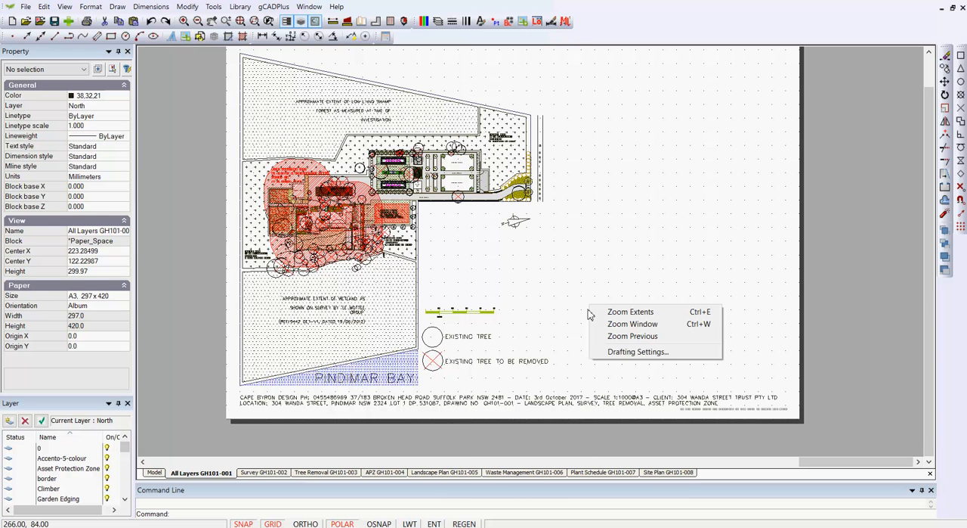
left_click(627, 352)
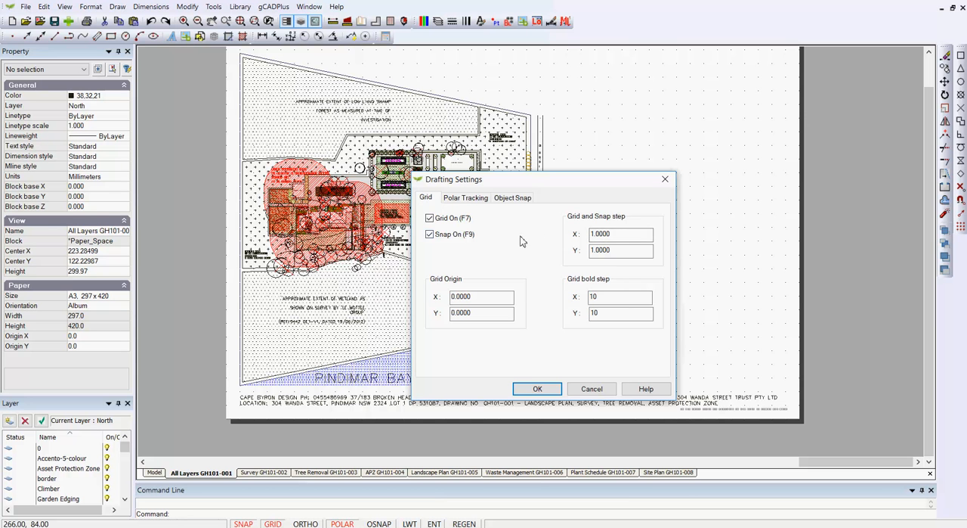
left_click(592, 389)
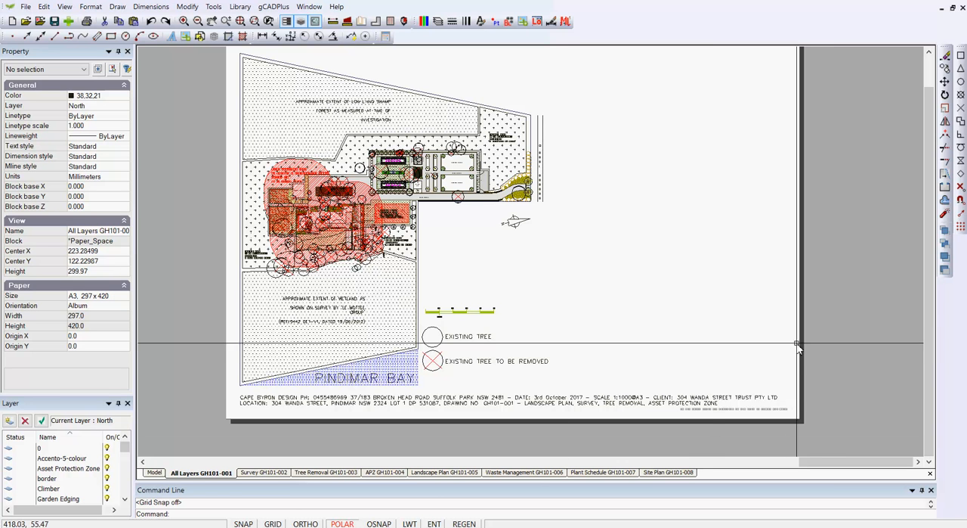
Set the colour of the layout's viewport to ByLayer and deselect the viewport.
left_click(830, 297)
left_click(745, 257)
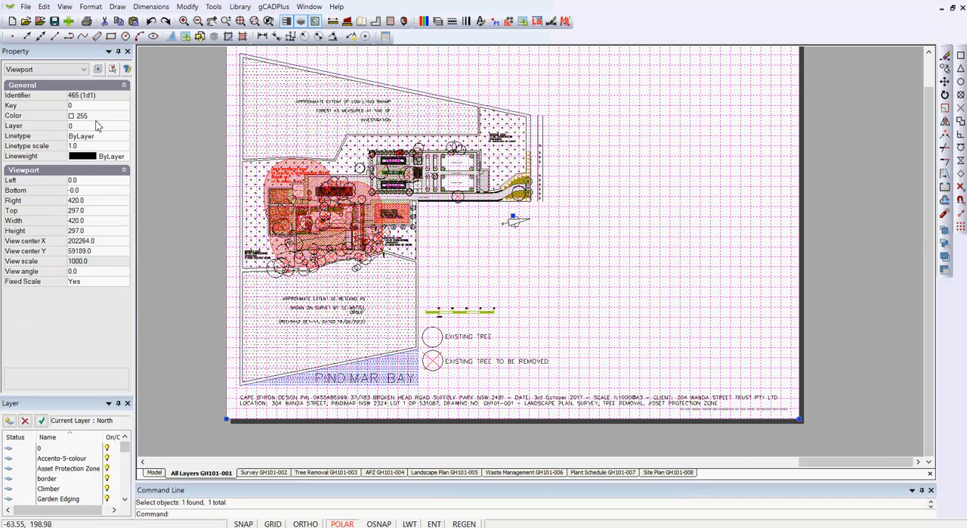
left_click(126, 118)
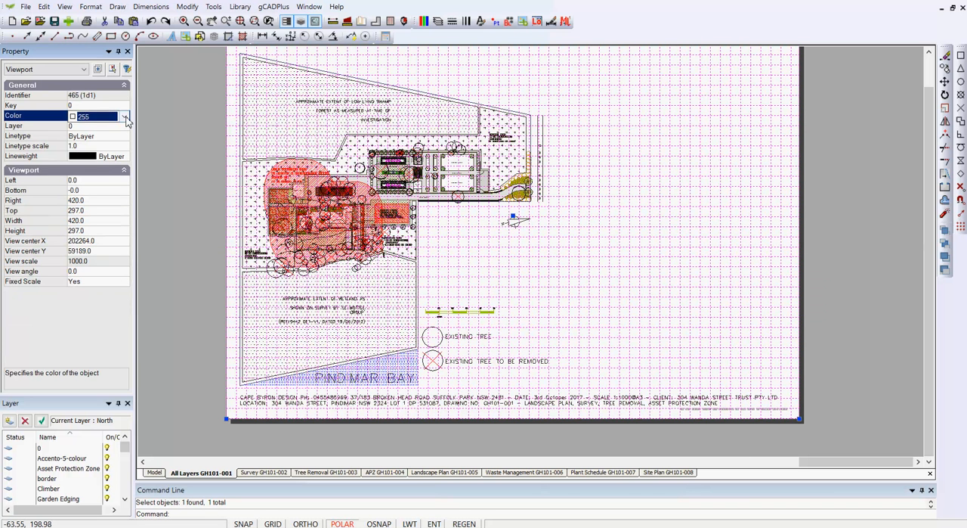
left_click(126, 117)
left_click_drag(123, 321, 122, 155)
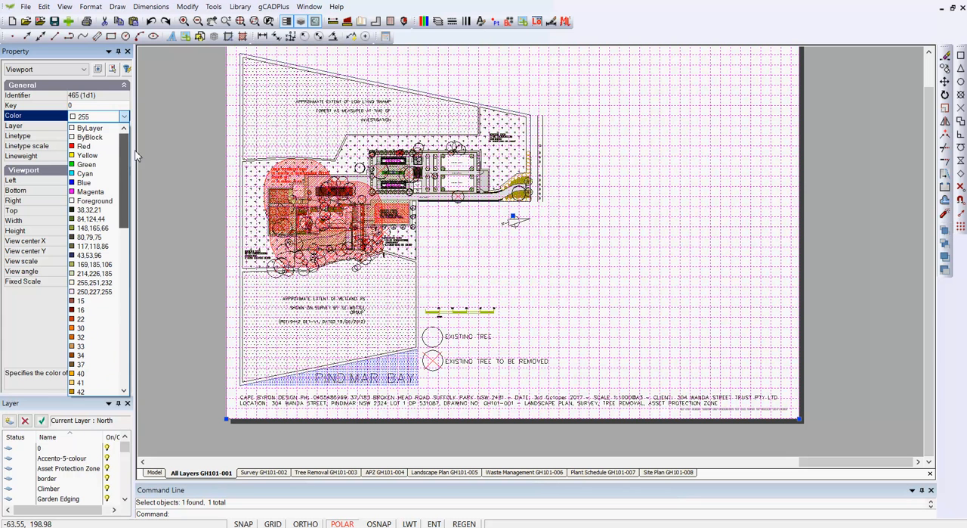
left_click(85, 127)
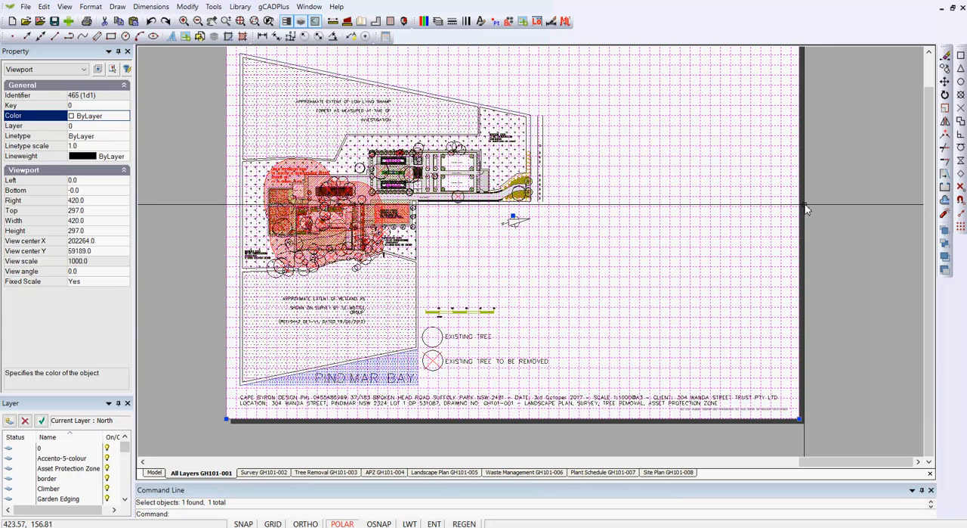
right_click(813, 204)
left_click(842, 222)
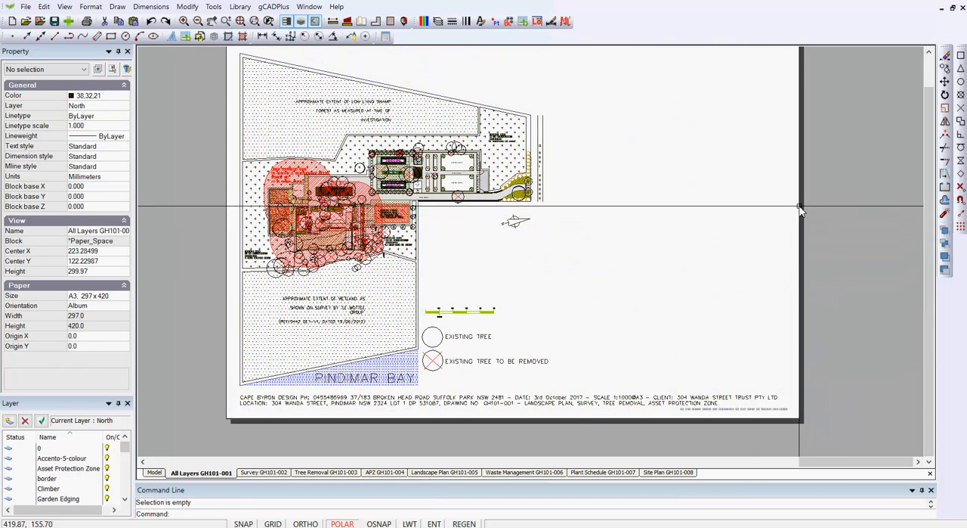
Inspect the viewport's properties and review the colours of the drawing's layers without changing them.
left_click(749, 170)
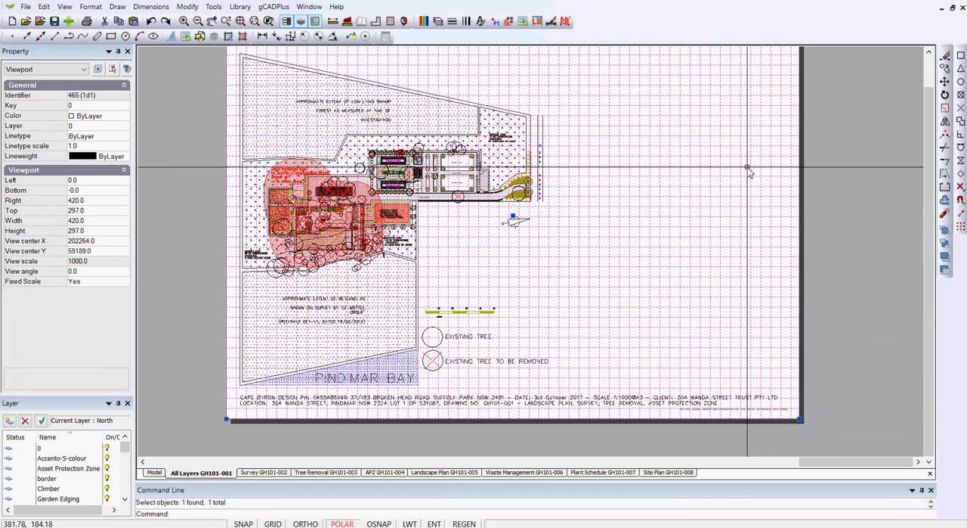
scroll(748, 169, "down", 4)
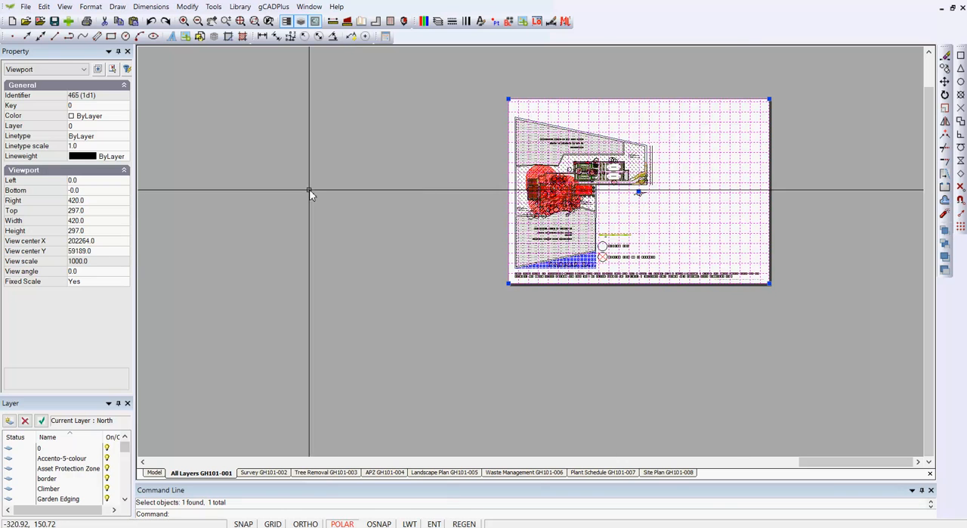
key("Escape")
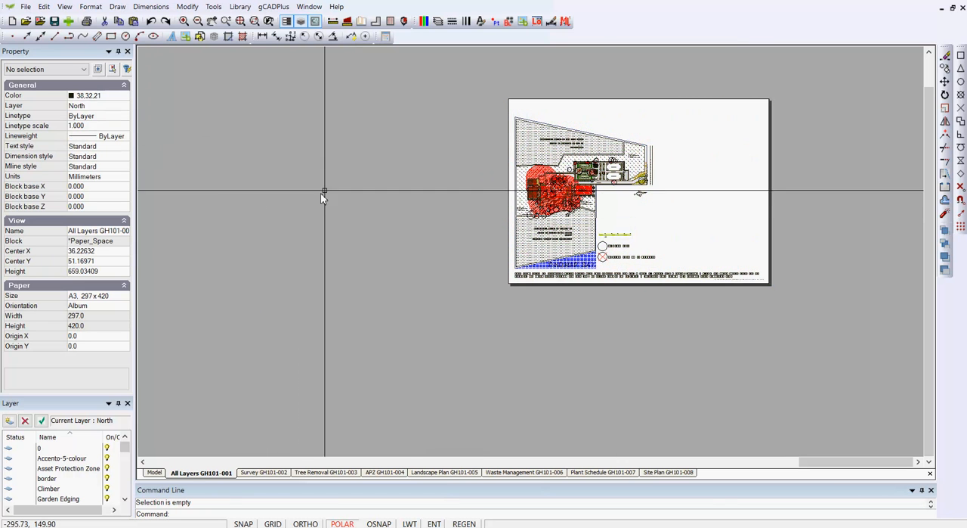
left_click(437, 22)
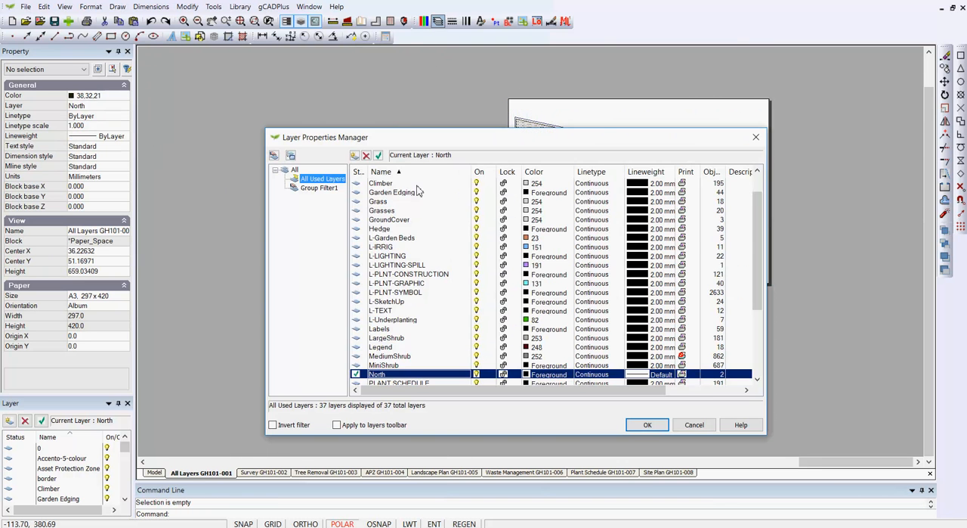
left_click_drag(755, 239, 764, 182)
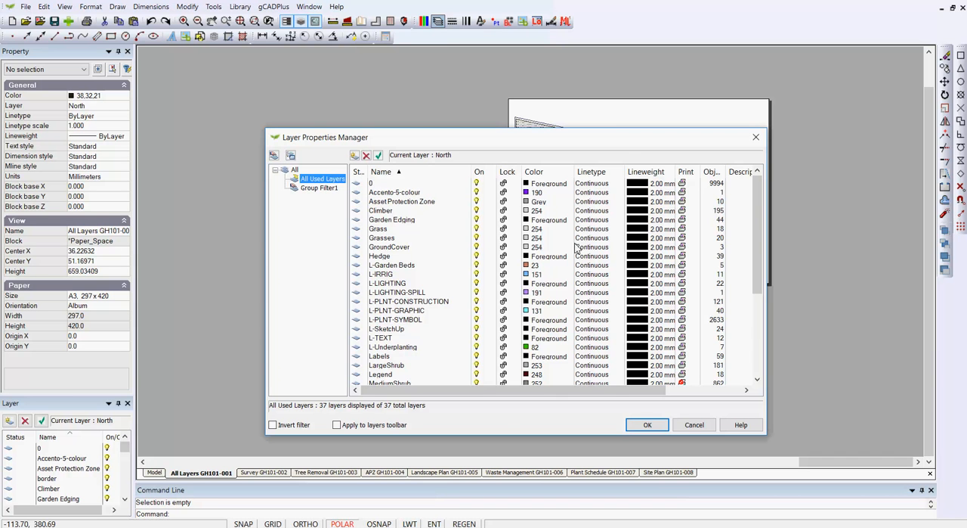
left_click(690, 424)
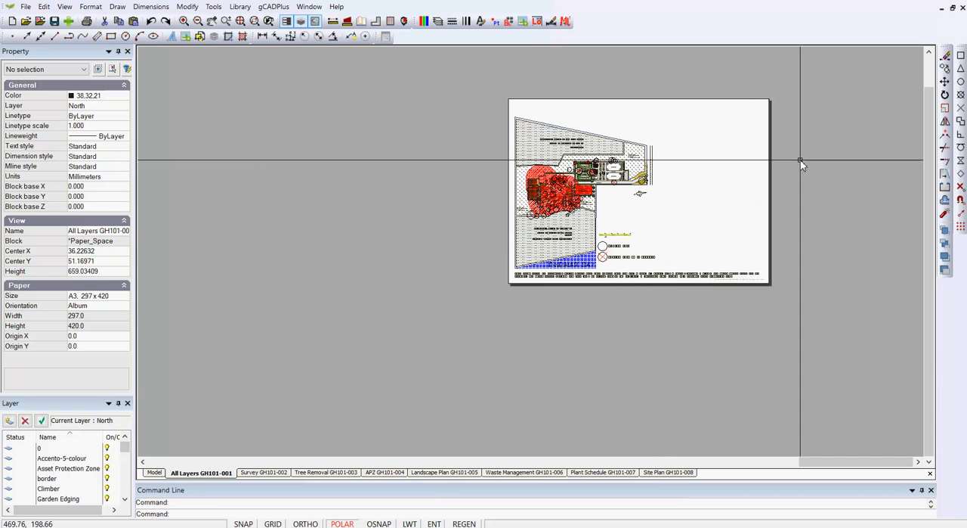
Shrink the viewport by moving its upper-right corner inward to about 410 by 287 and deselect it.
left_click(767, 130)
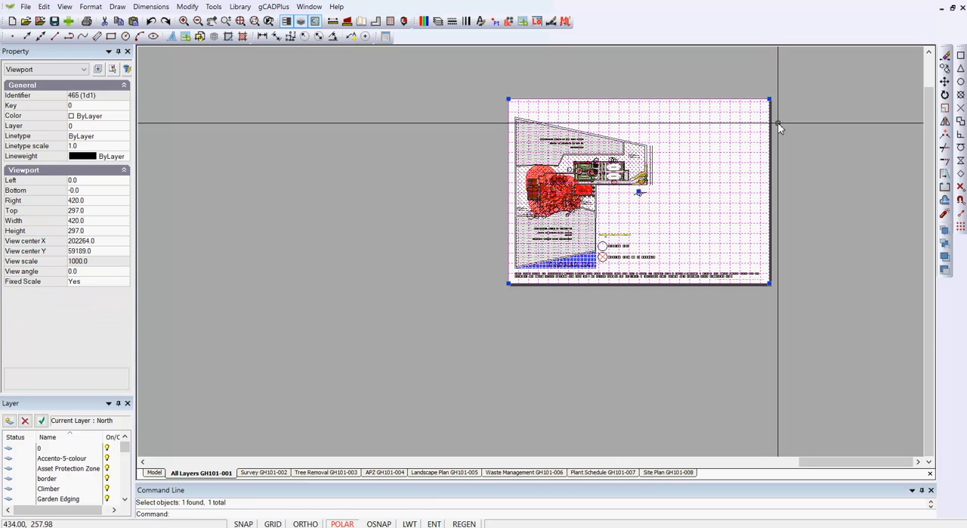
left_click(770, 99)
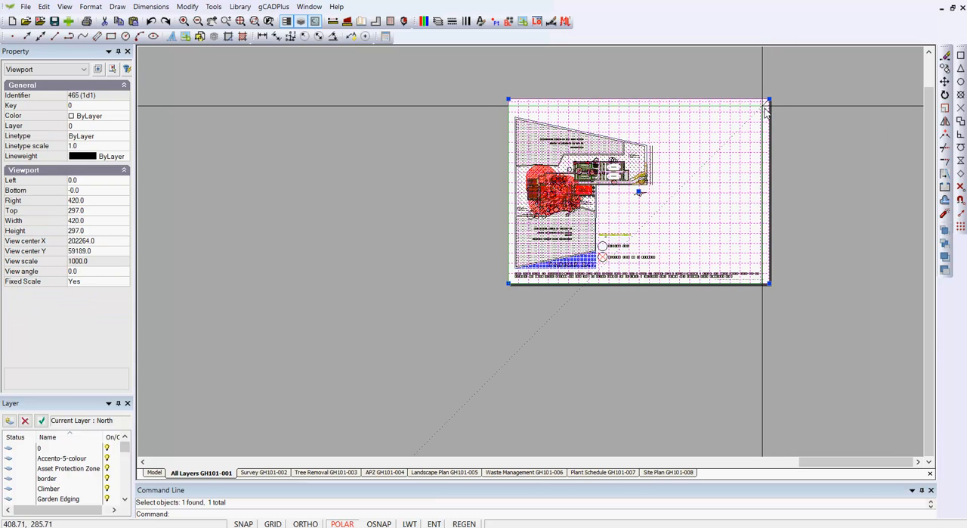
left_click(764, 105)
right_click(799, 153)
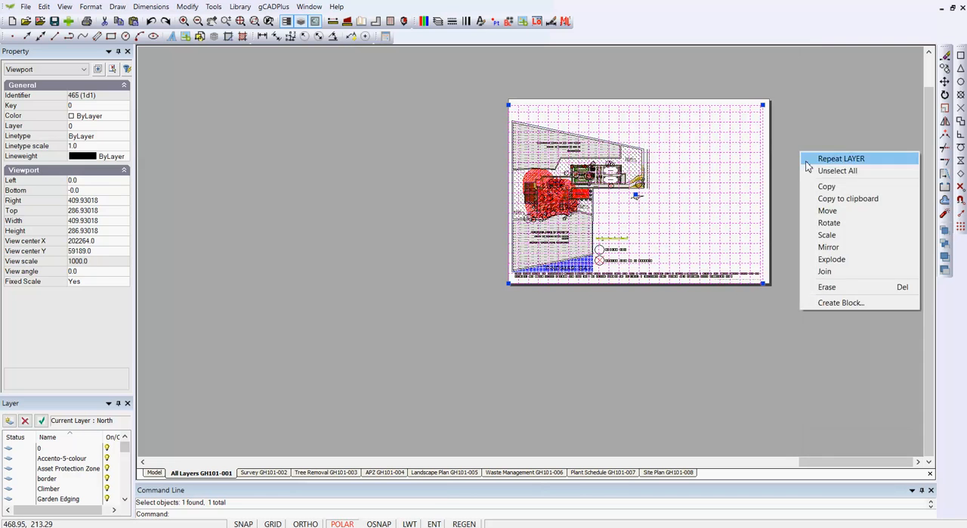
left_click(817, 171)
Open the Viewport Layers settings of the resized viewport and enlarge the dialog to list more layers.
scroll(755, 135, "up", 1)
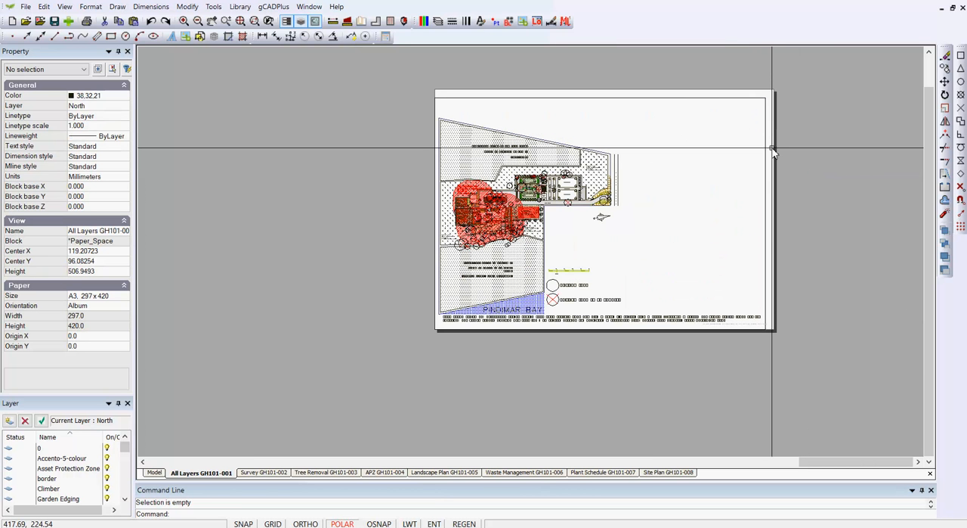
scroll(771, 254, "up", 1)
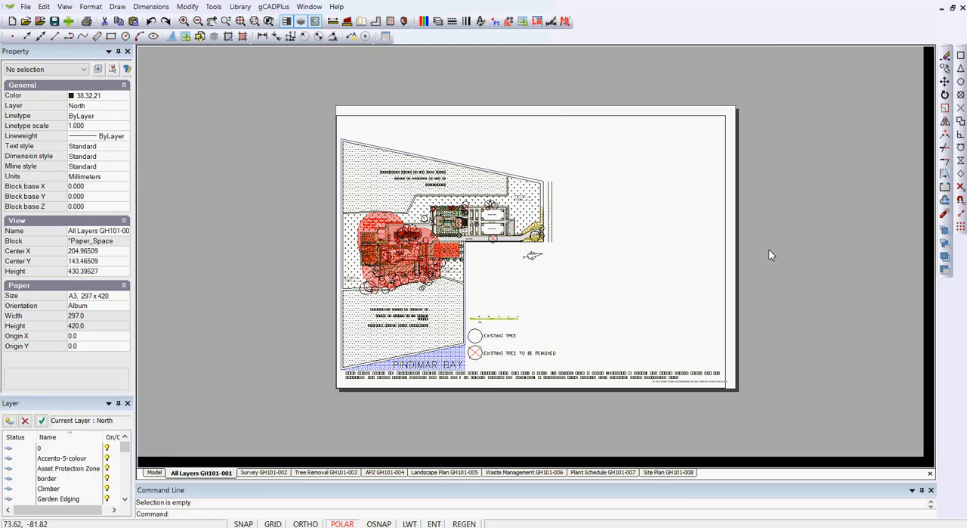
left_click(726, 269)
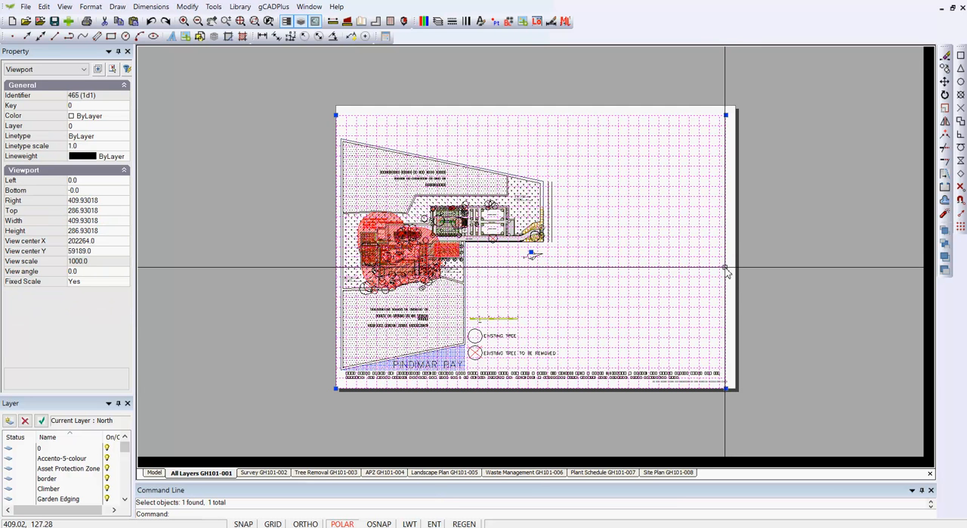
right_click(723, 243)
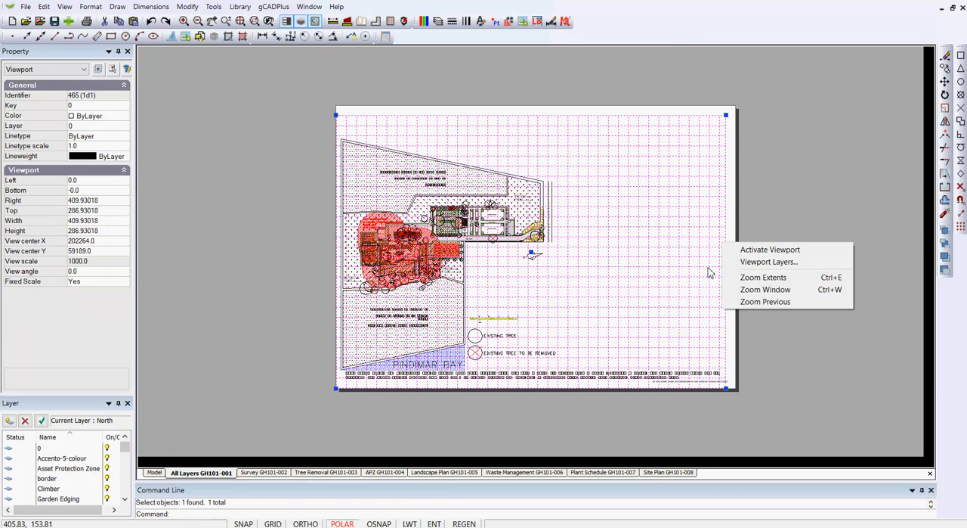
left_click(769, 262)
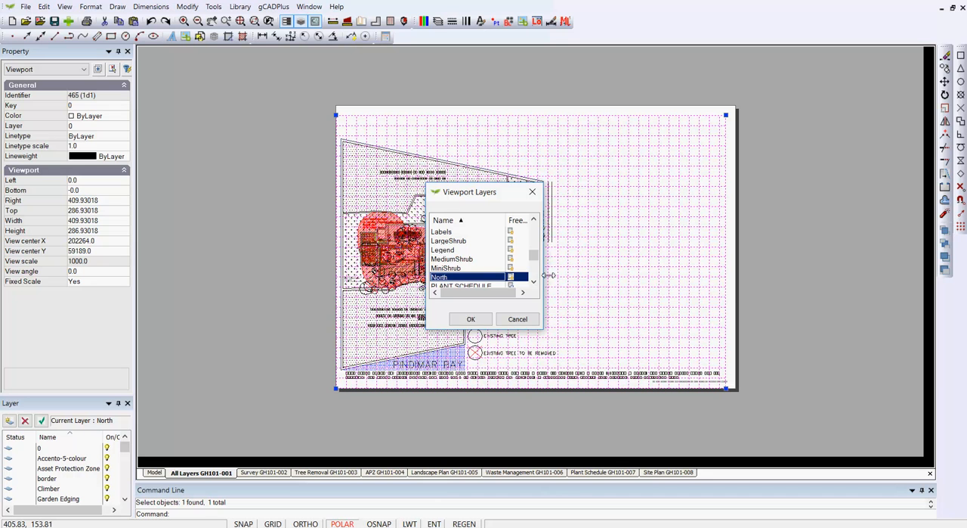
left_click_drag(545, 275, 602, 270)
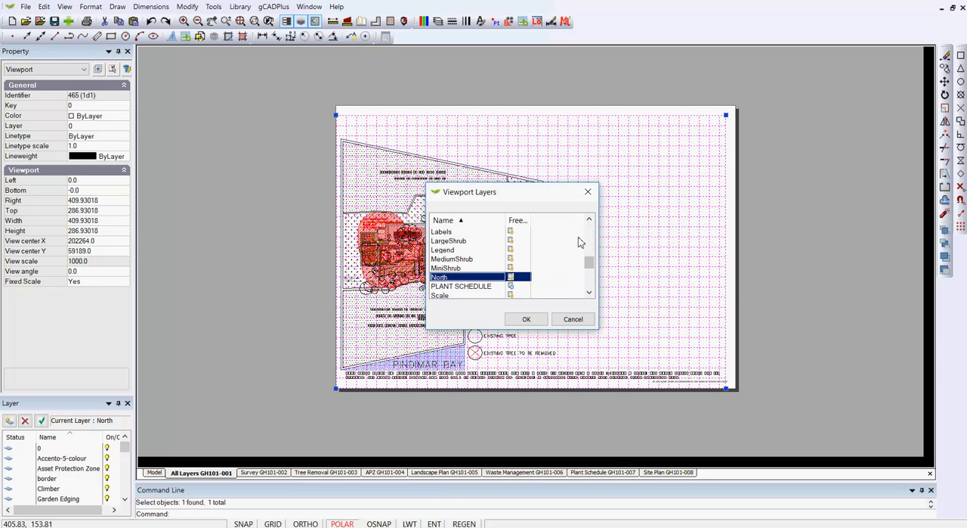
left_click_drag(549, 198, 553, 101)
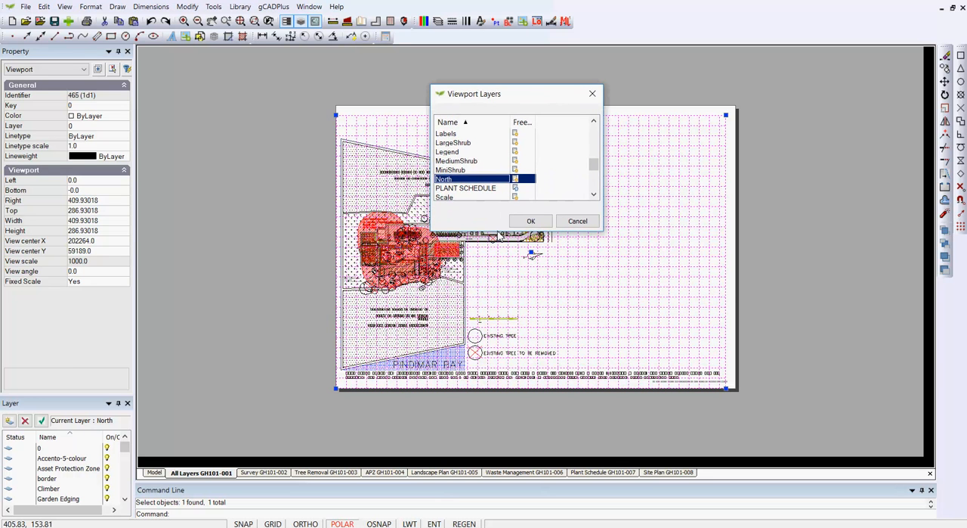
left_click_drag(491, 232, 490, 442)
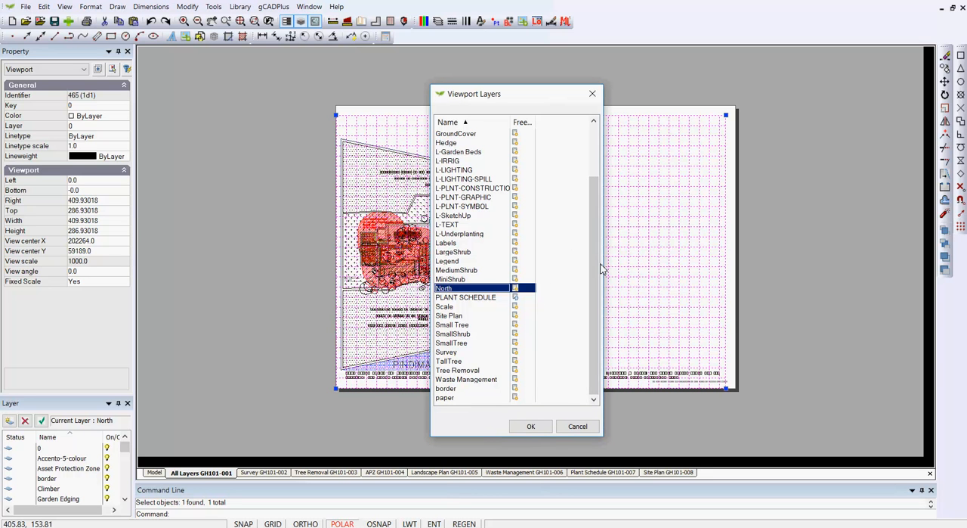
Freeze the layers 0, Accento-5-colour, Asset Protection Zone, Climber, Garden Edging, Grass, Grasses, GroundCover and Hedge in the viewport.
left_click_drag(598, 254, 591, 292)
left_click_drag(597, 269, 597, 219)
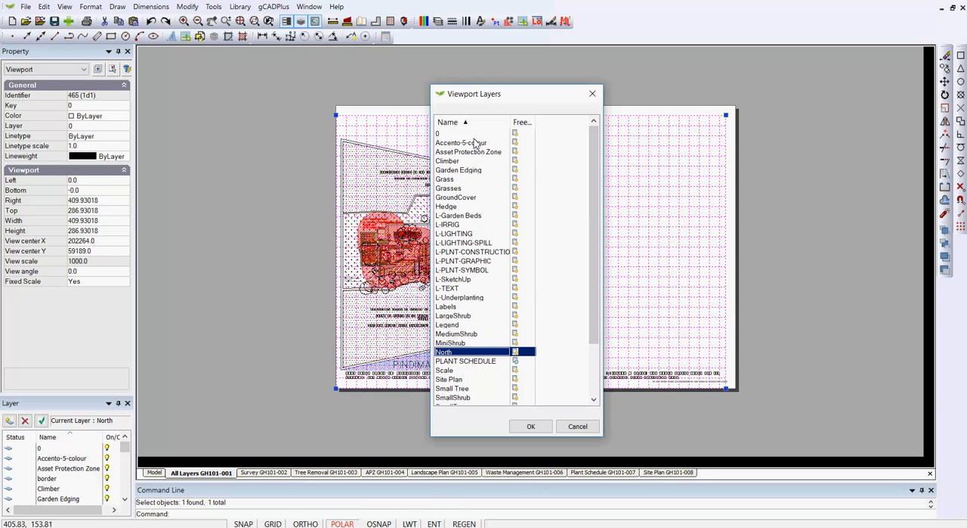
left_click(515, 134)
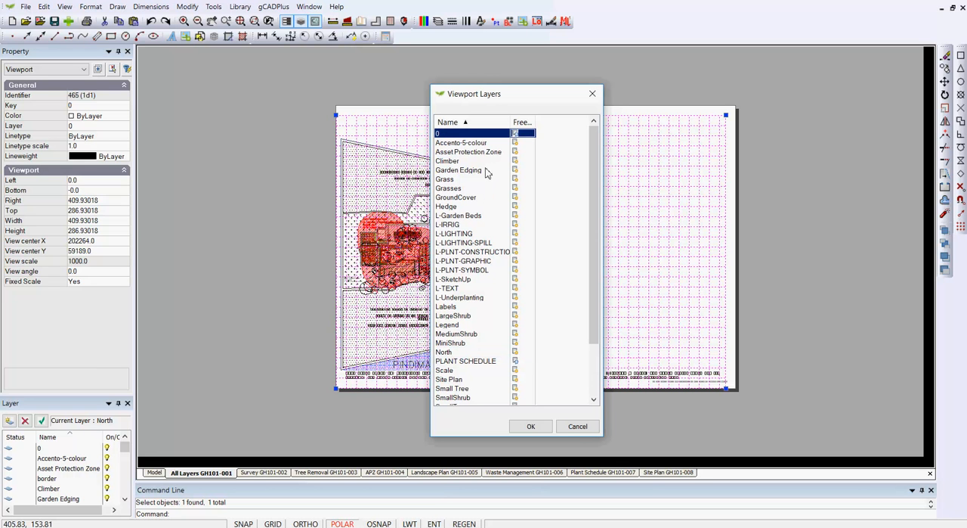
left_click(518, 143)
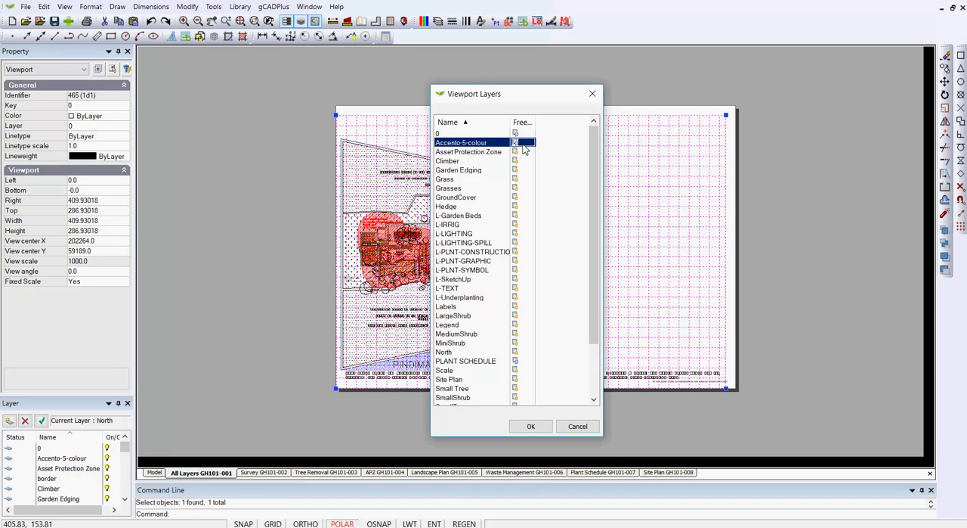
left_click(522, 152)
left_click(523, 161)
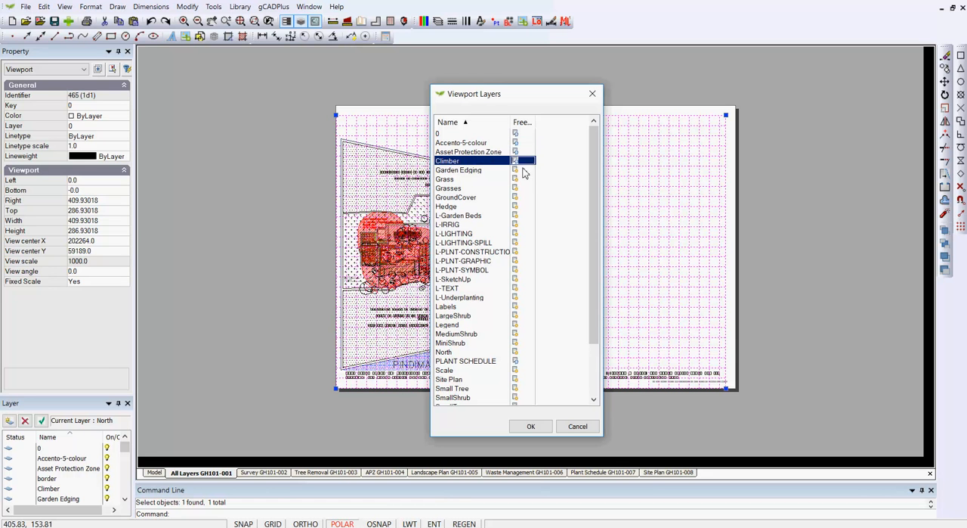
left_click(523, 171)
left_click(521, 180)
left_click(522, 189)
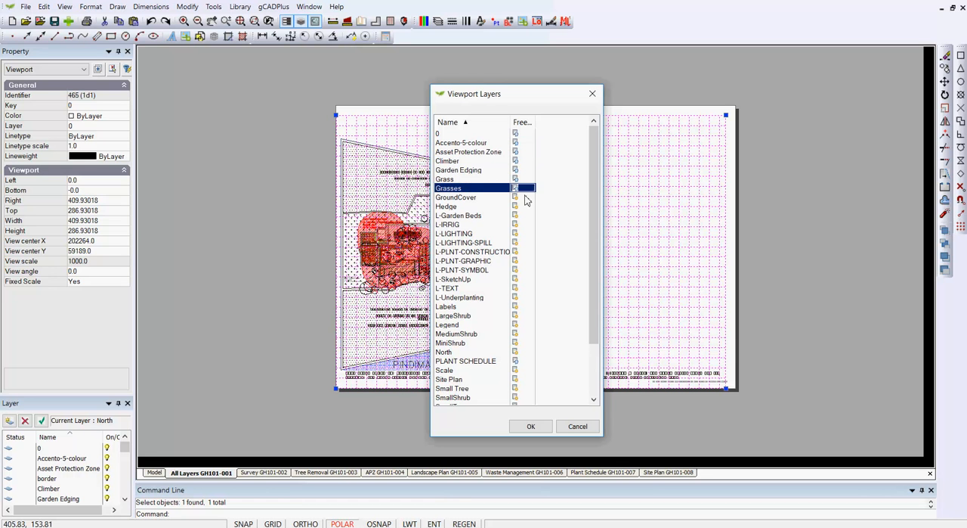
left_click(523, 198)
left_click(523, 206)
Freeze all the layers prefixed L-, from L-Garden Beds to L-Underplanting, in the viewport.
left_click(525, 216)
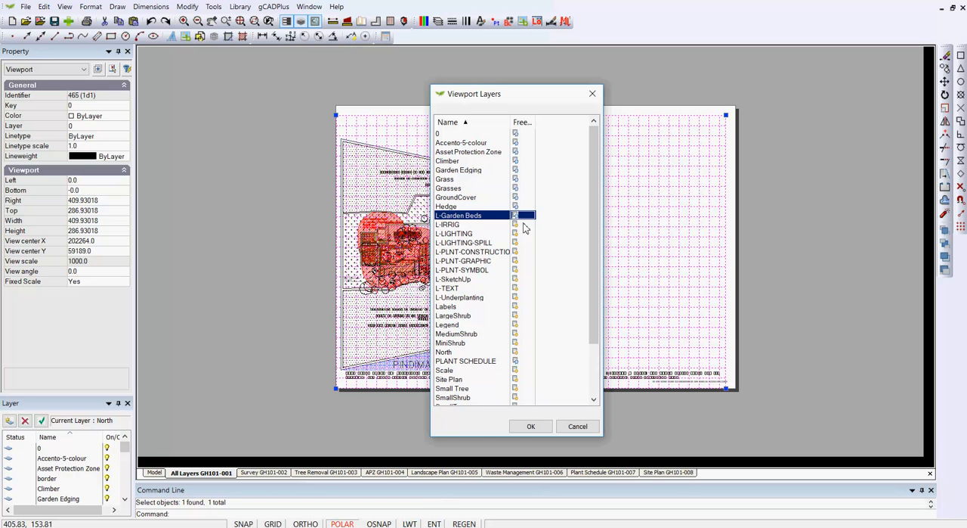
left_click(527, 225)
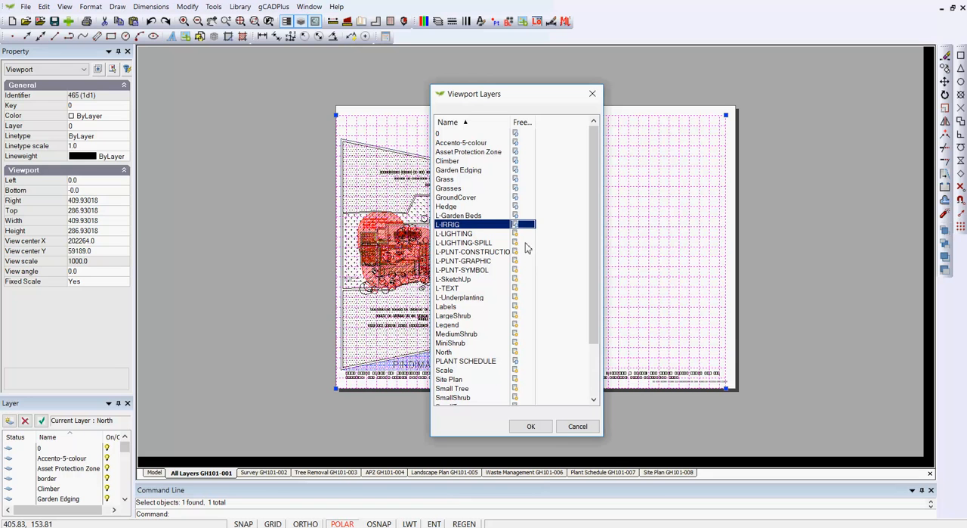
left_click(521, 233)
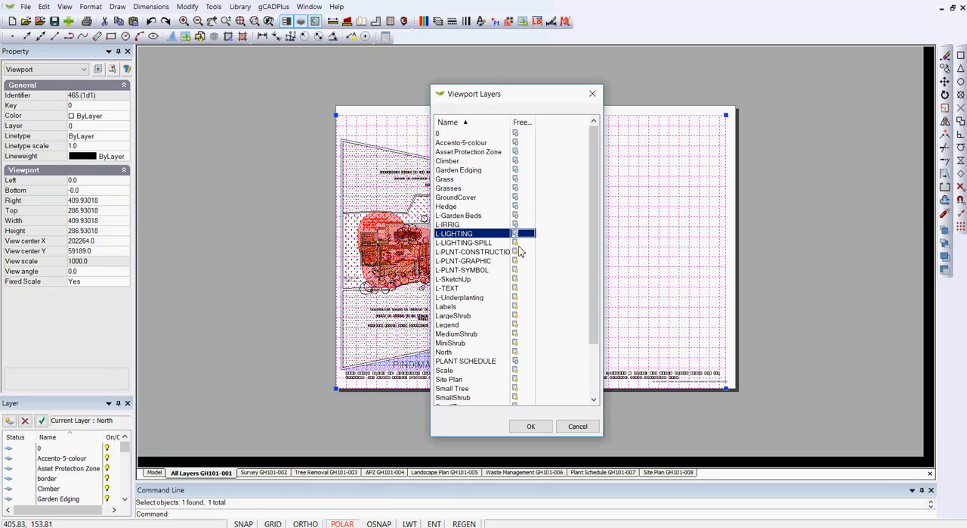
left_click(522, 243)
left_click(520, 251)
left_click(521, 261)
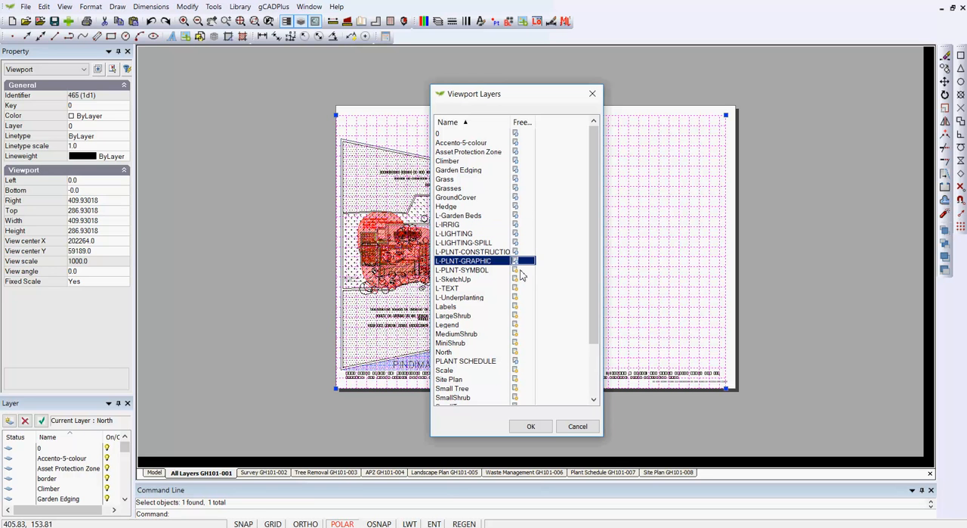
left_click(521, 270)
left_click(521, 279)
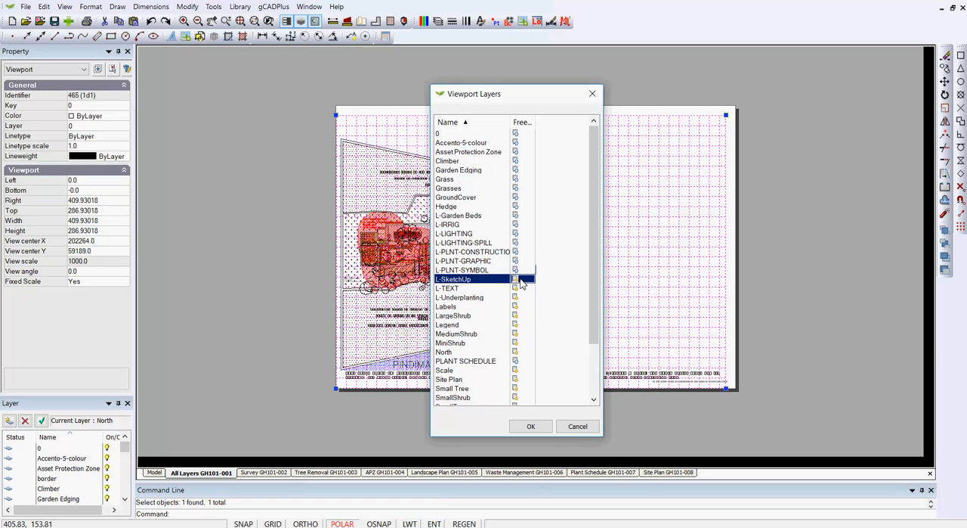
left_click(521, 288)
left_click(521, 297)
Freeze the Labels, LargeShrub, Legend, MediumShrub and MiniShrub layers in the viewport, keeping the current layer North on.
left_click(523, 307)
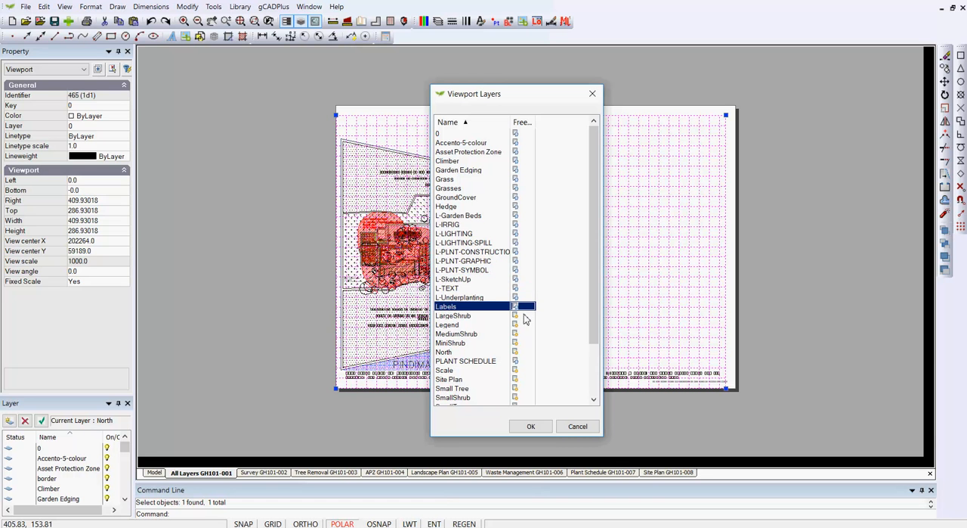
left_click(523, 315)
left_click(522, 324)
left_click(523, 333)
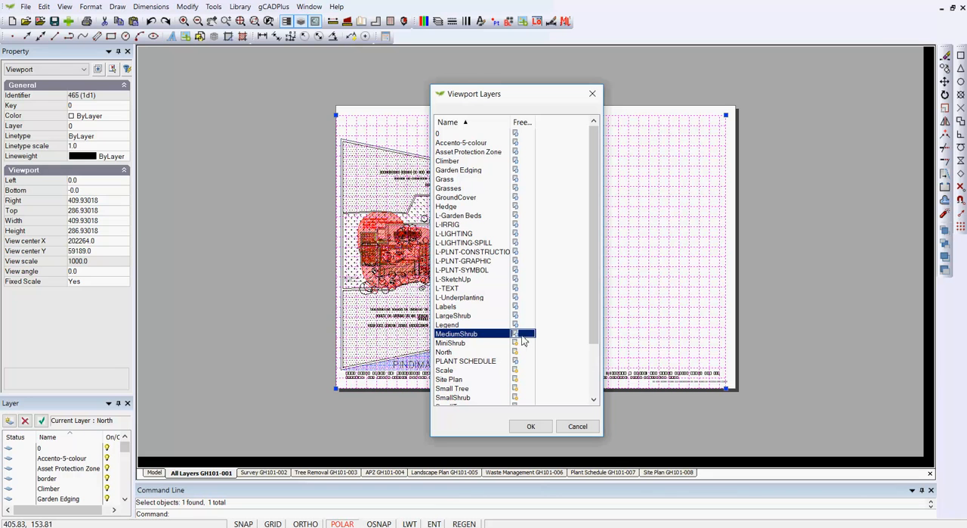
left_click(525, 342)
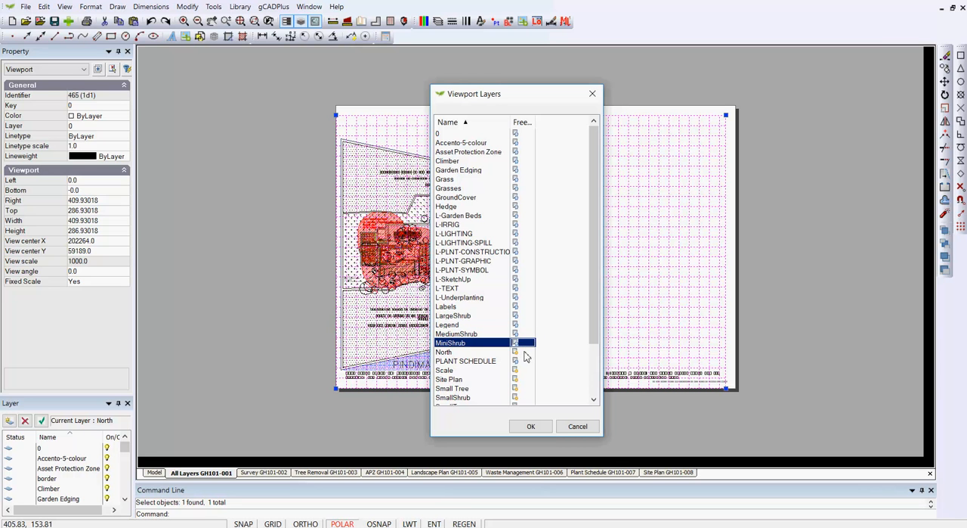
left_click(525, 352)
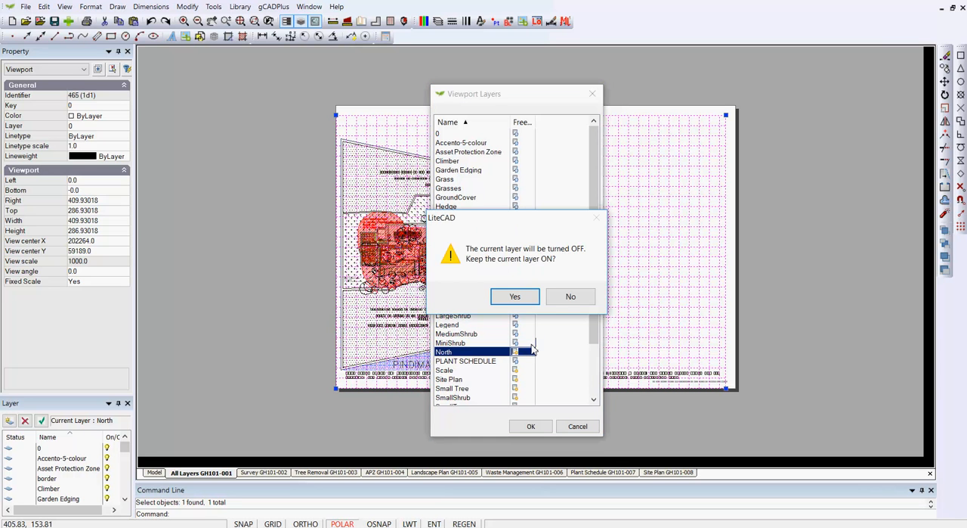
left_click(515, 297)
Freeze Scale, Site Plan, Small Tree and every layer from SmallShrub to paper, apply the viewport layer settings and deselect the viewport.
left_click(517, 370)
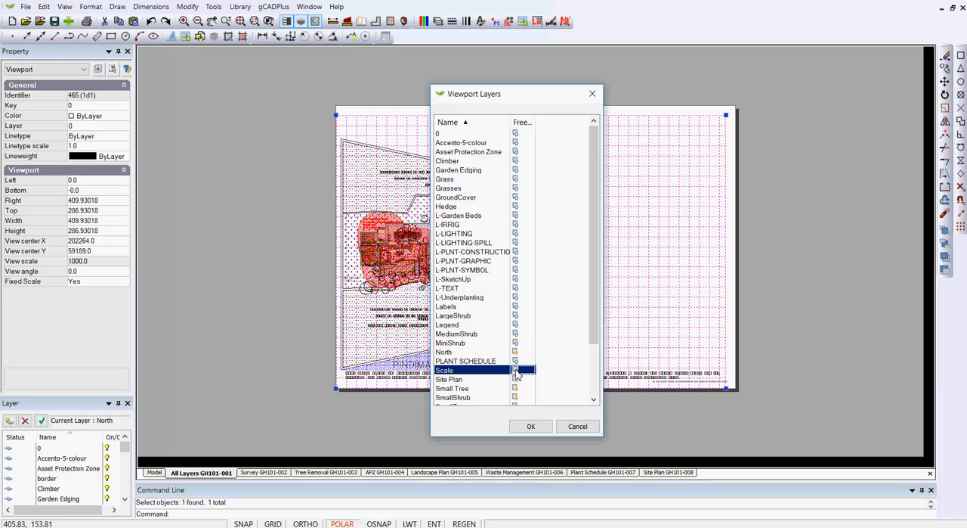
left_click(516, 379)
left_click(515, 389)
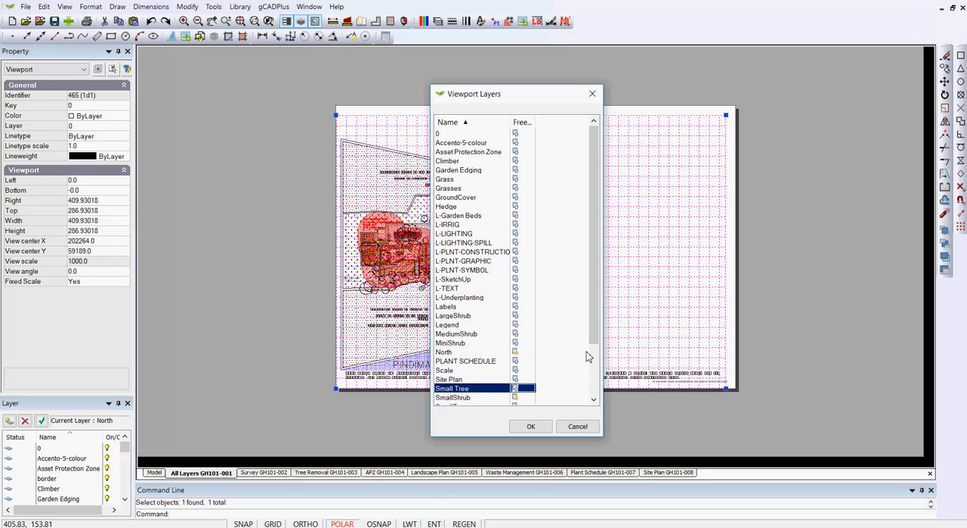
left_click_drag(593, 341, 593, 406)
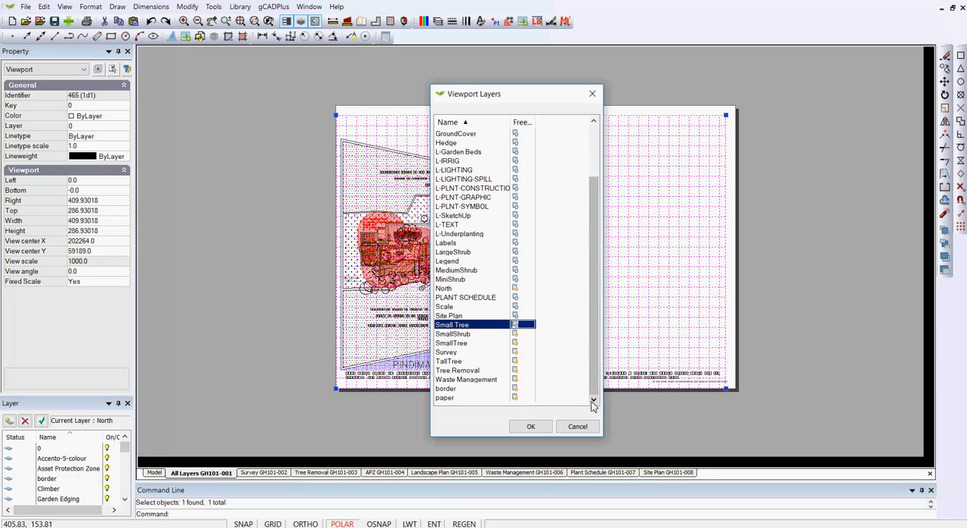
left_click(524, 336)
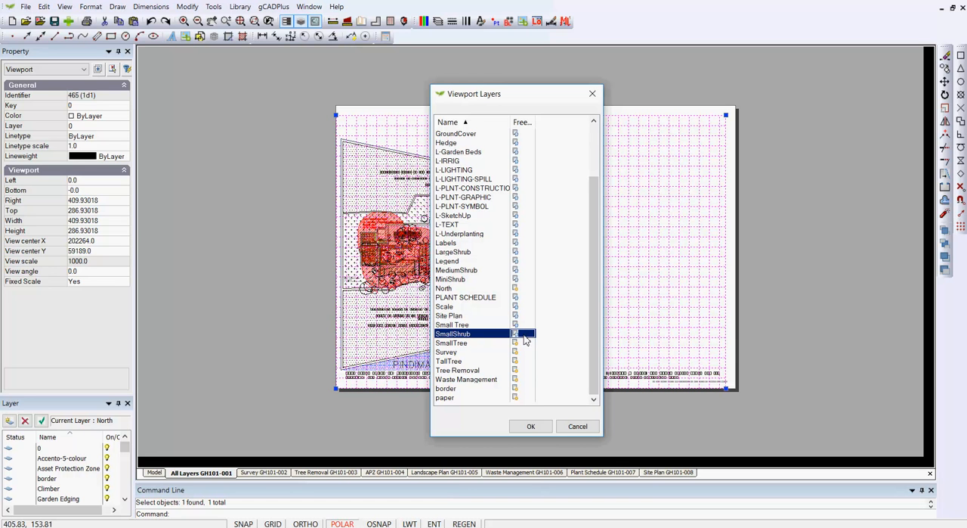
left_click(523, 344, "shift")
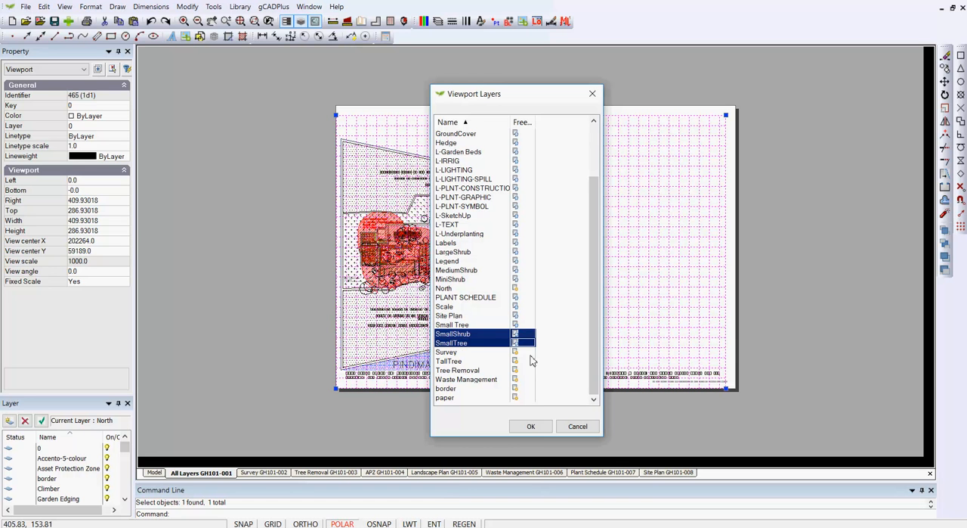
left_click(523, 398, "shift")
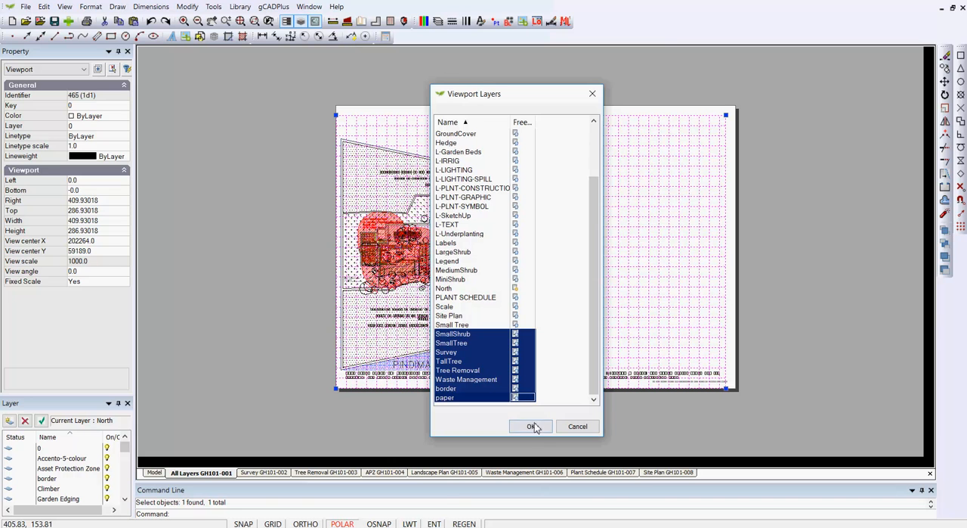
left_click(532, 426)
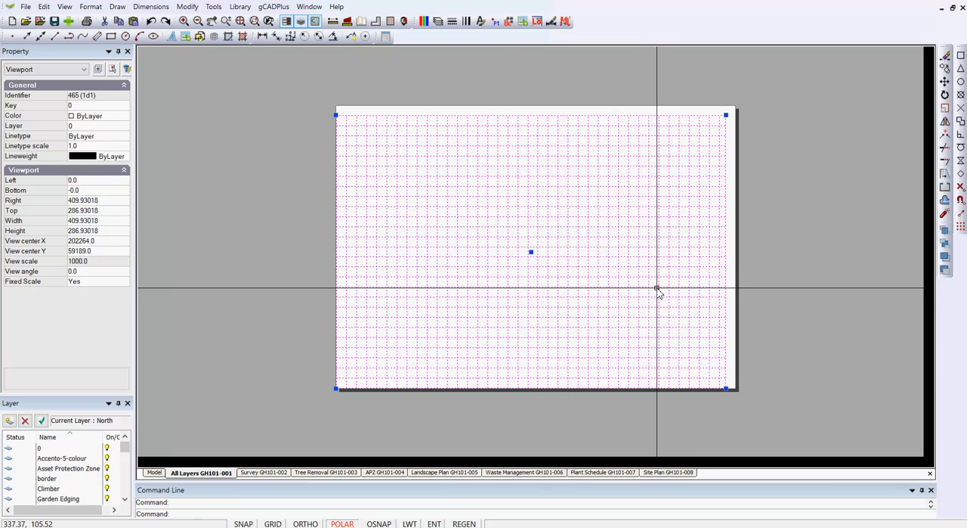
right_click(754, 263)
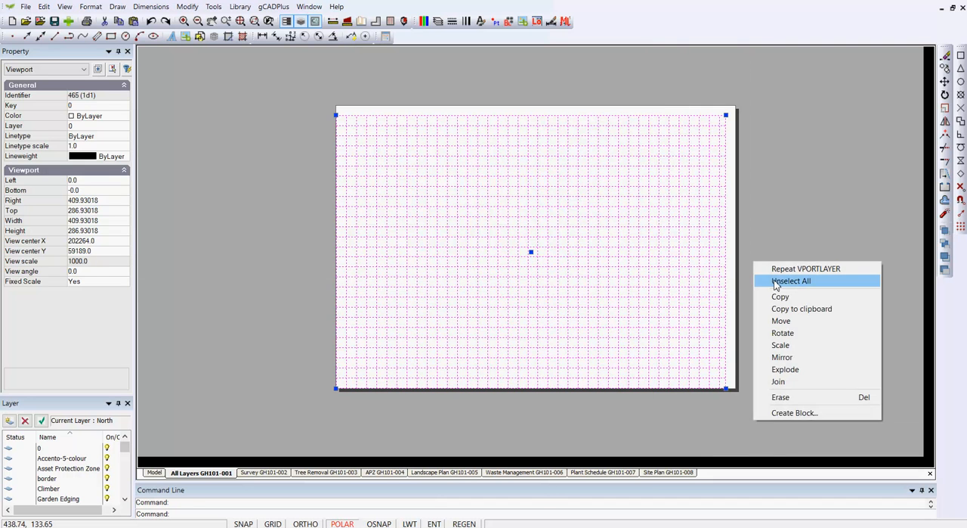
left_click(786, 280)
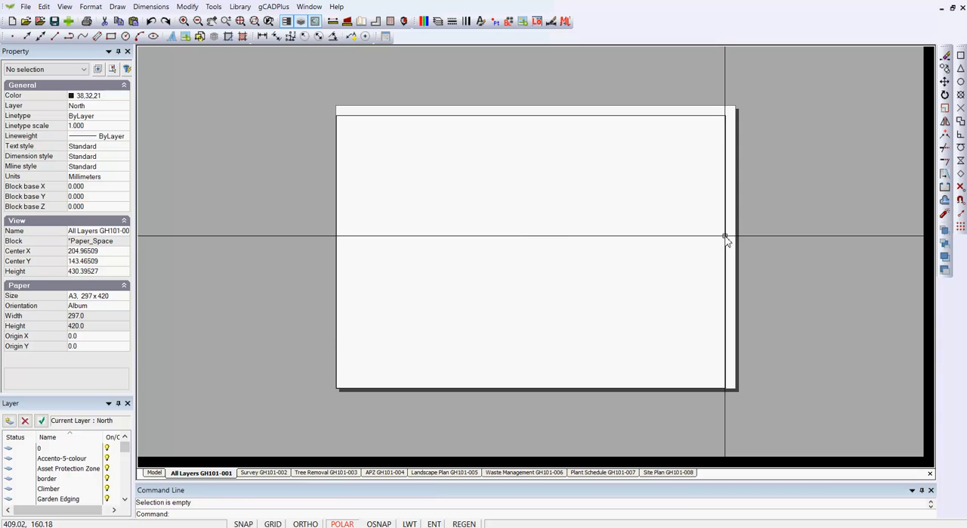
Activate the viewport to inspect its area in model space, return to the All Layers layout and clear the selection.
left_click(725, 237)
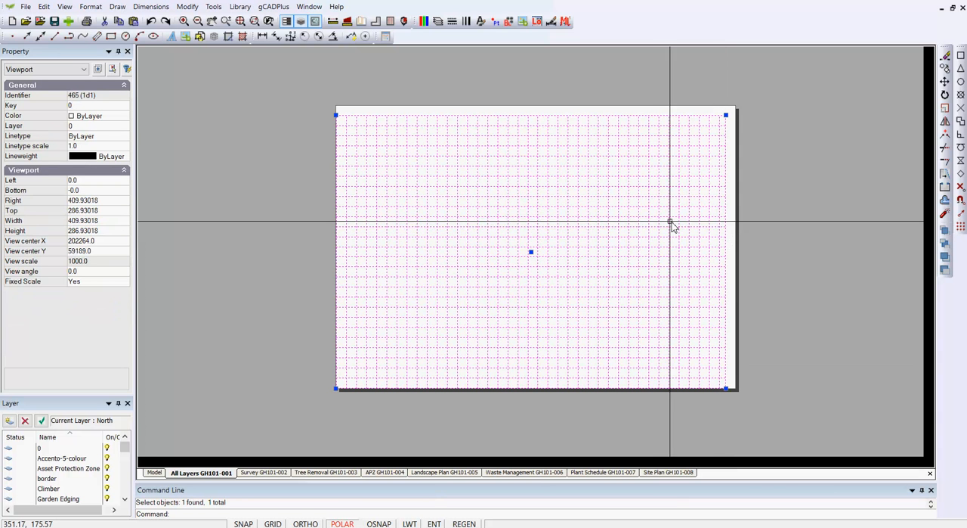
right_click(700, 210)
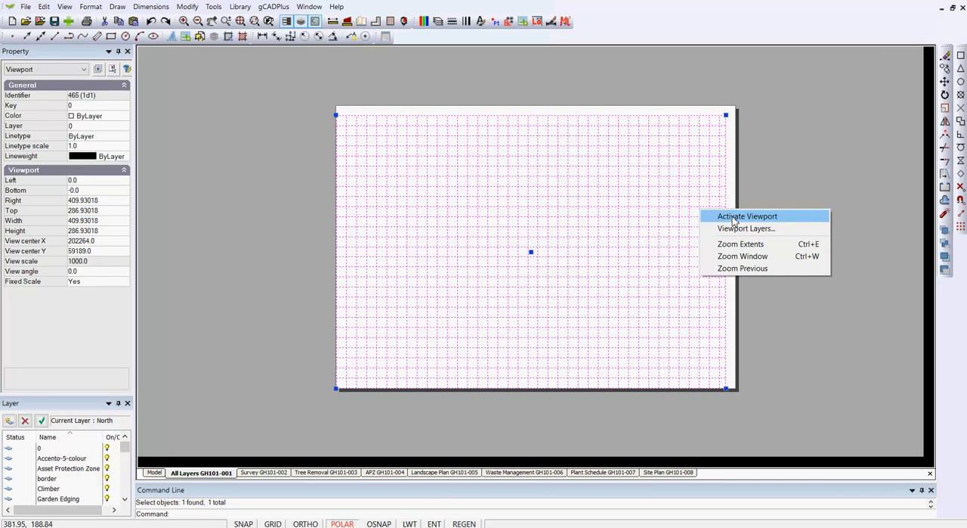
left_click(737, 217)
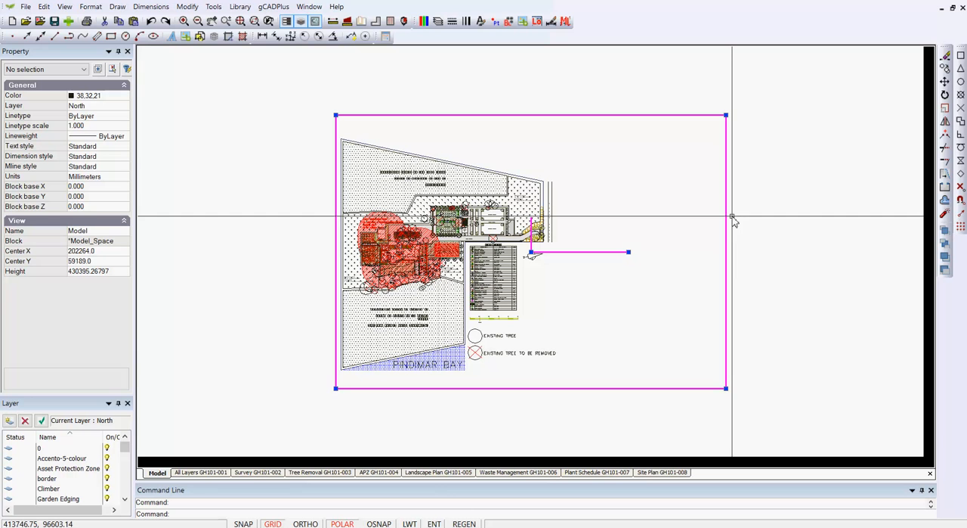
right_click(680, 193)
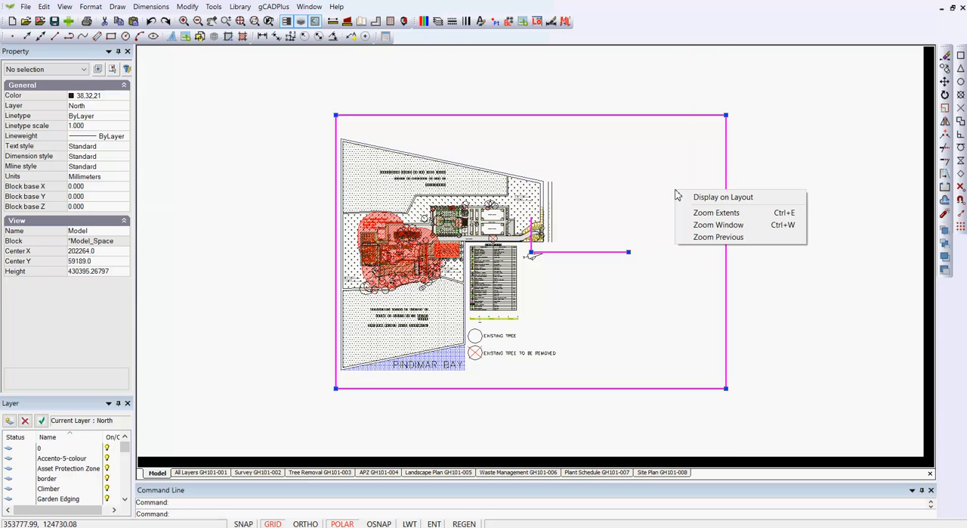
left_click(689, 196)
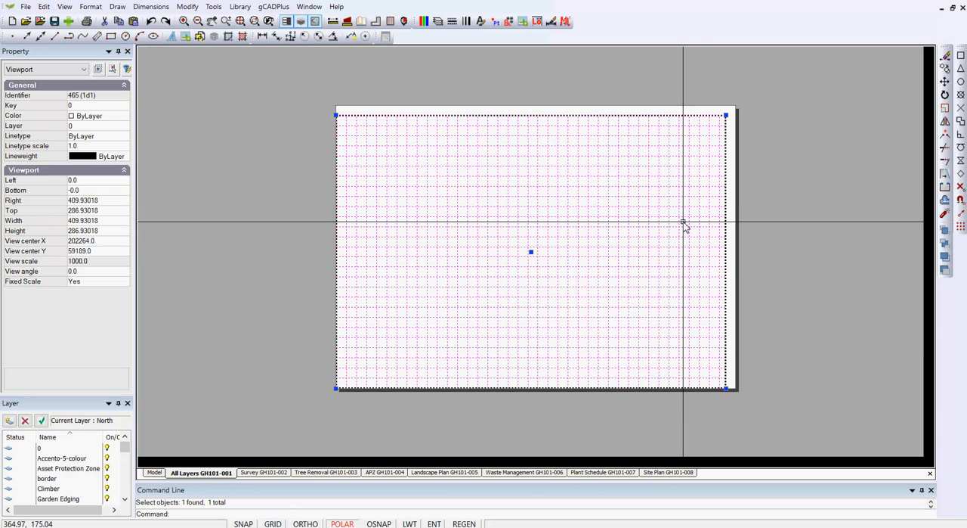
left_click_drag(671, 223, 781, 239)
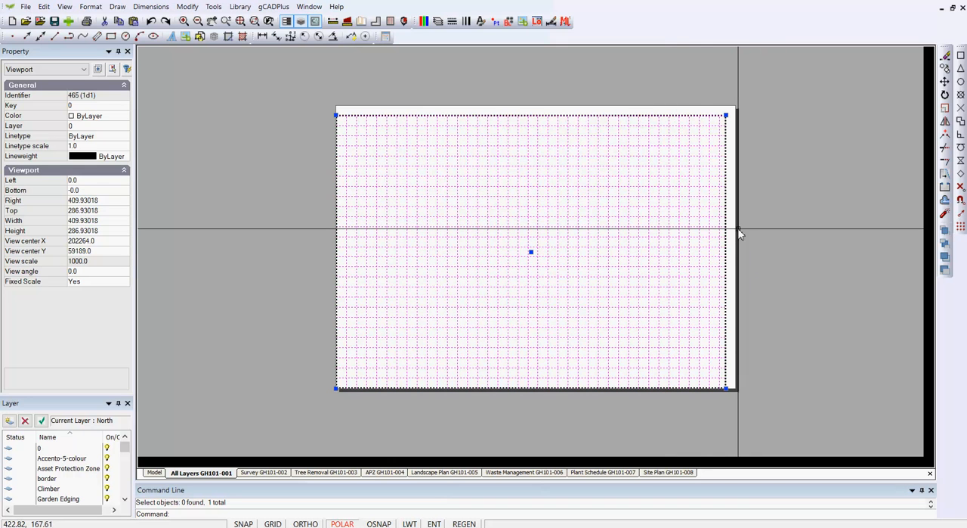
key("Escape")
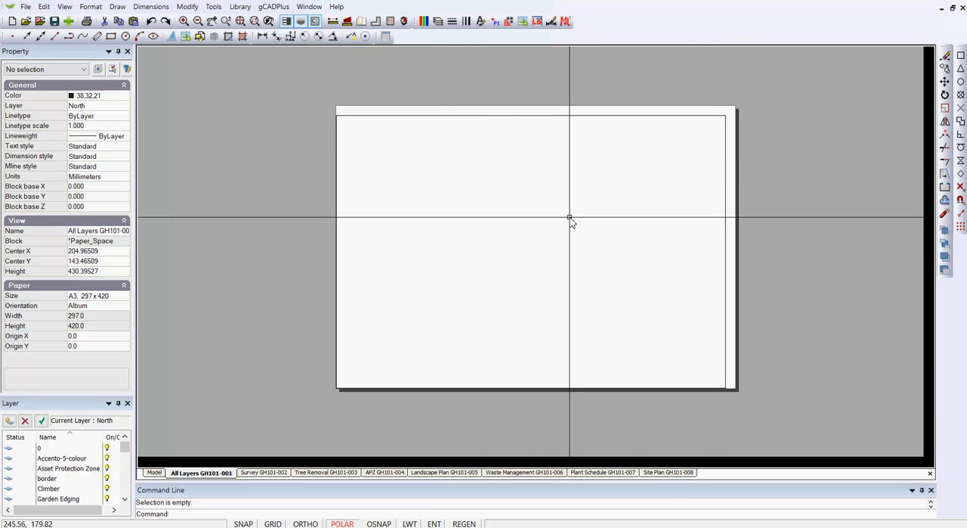
Zoom the All Layers layout to its extents and regenerate the drawing to check the emptied viewport.
right_click(773, 216)
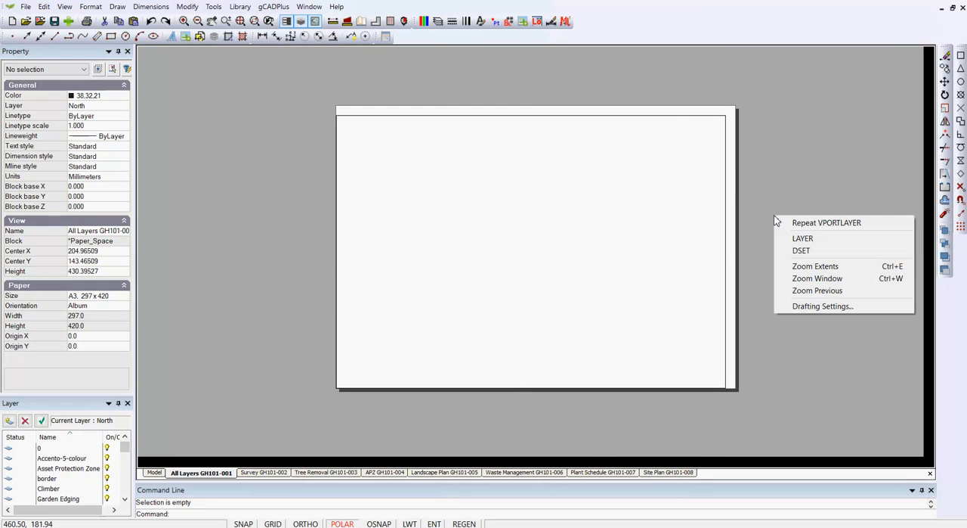
left_click(803, 266)
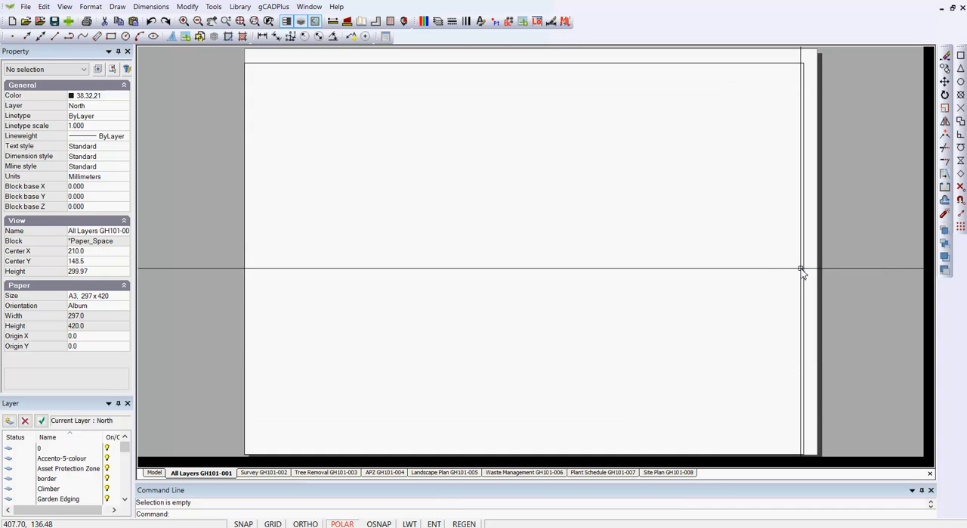
scroll(652, 224, "down", 3)
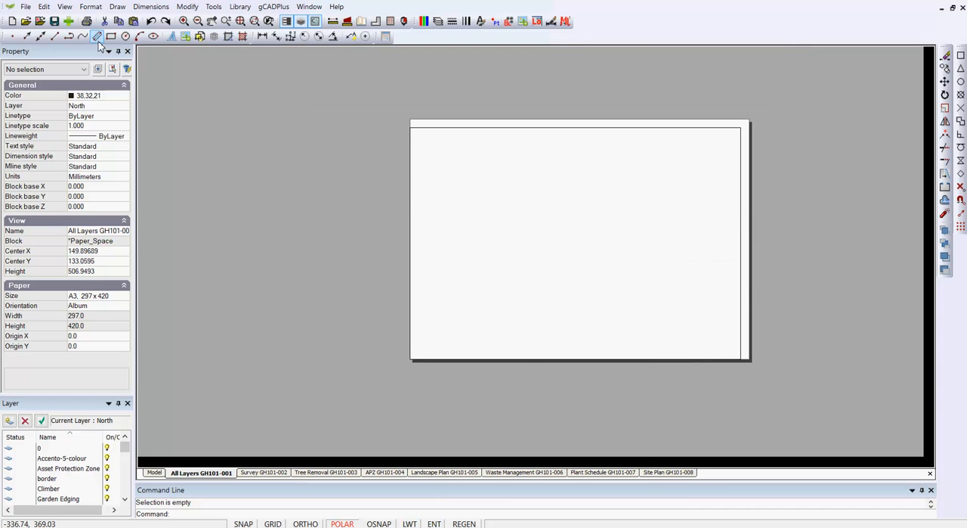
left_click(64, 7)
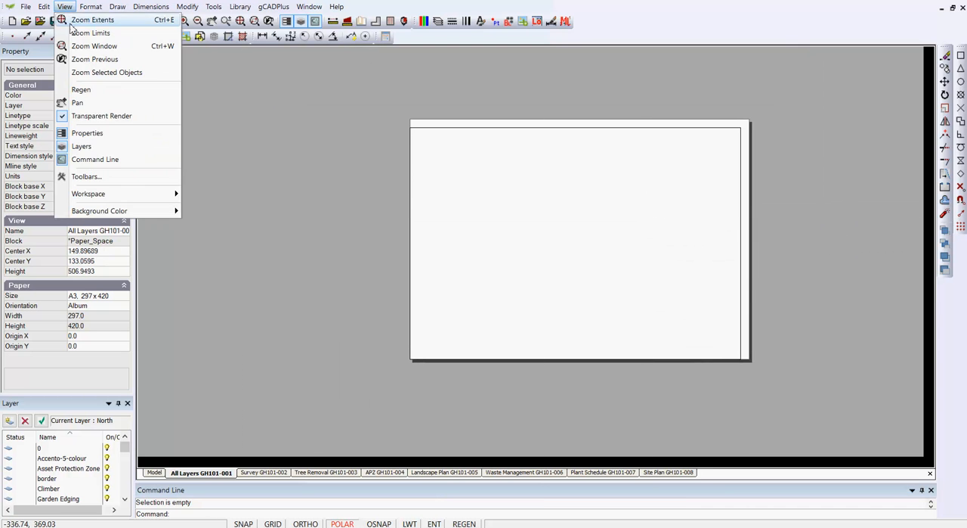
left_click(88, 91)
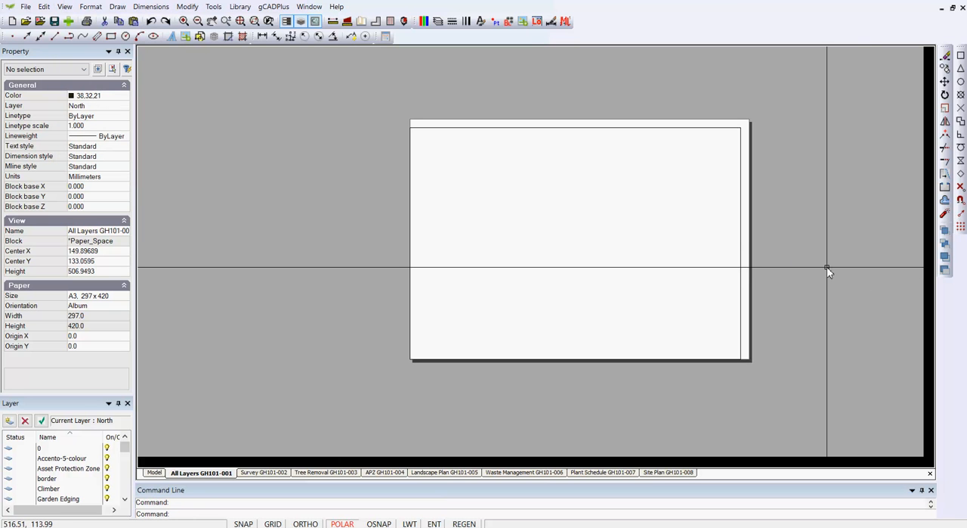
Pull the viewport's lower-left corner inward on the All Layers sheet, making the frame about 393 by 280 mm, and deselect it.
left_click(740, 213)
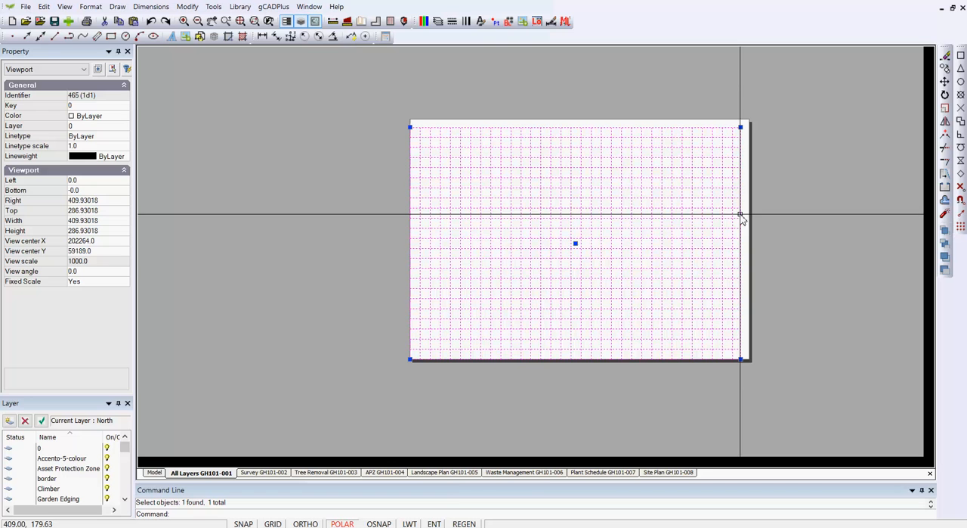
left_click(424, 356)
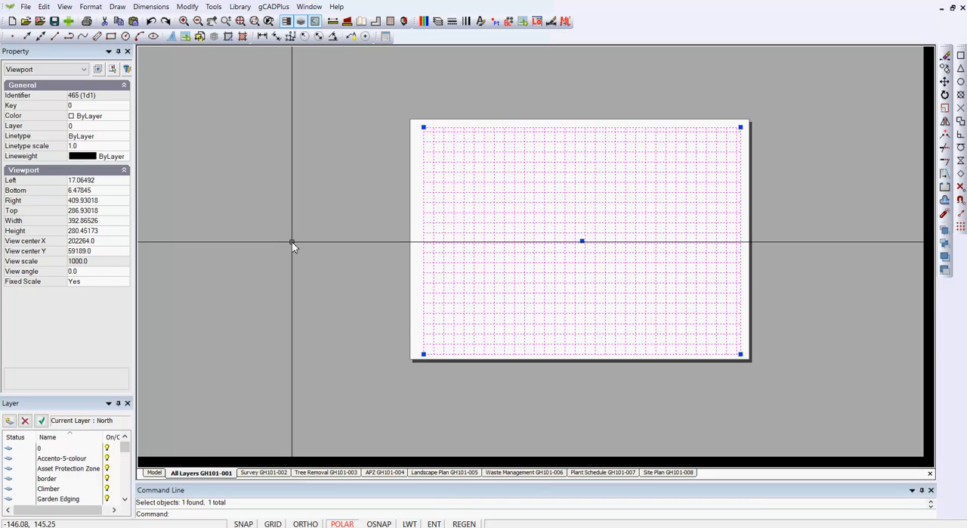
key("Escape")
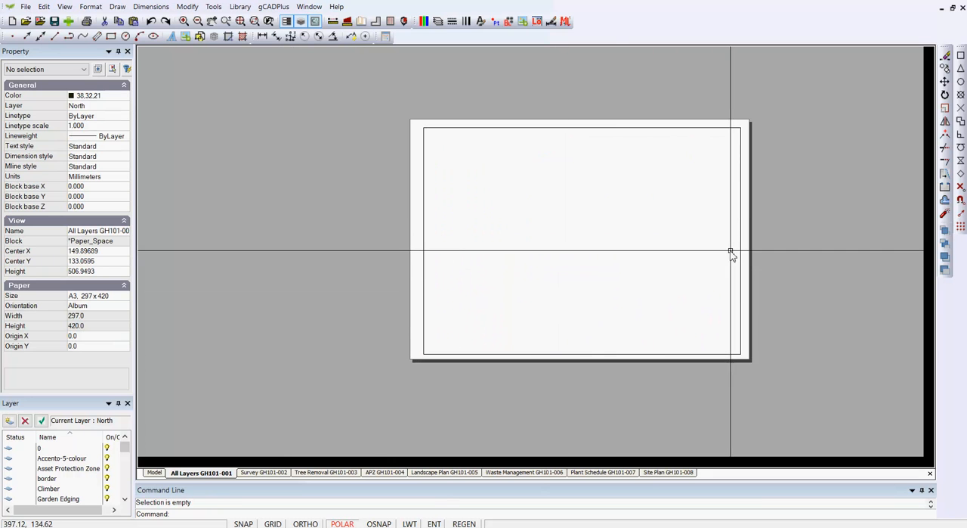
Zoom the All Layers layout to its extents and window-select the empty areas around the sheet to check for stray objects.
right_click(656, 246)
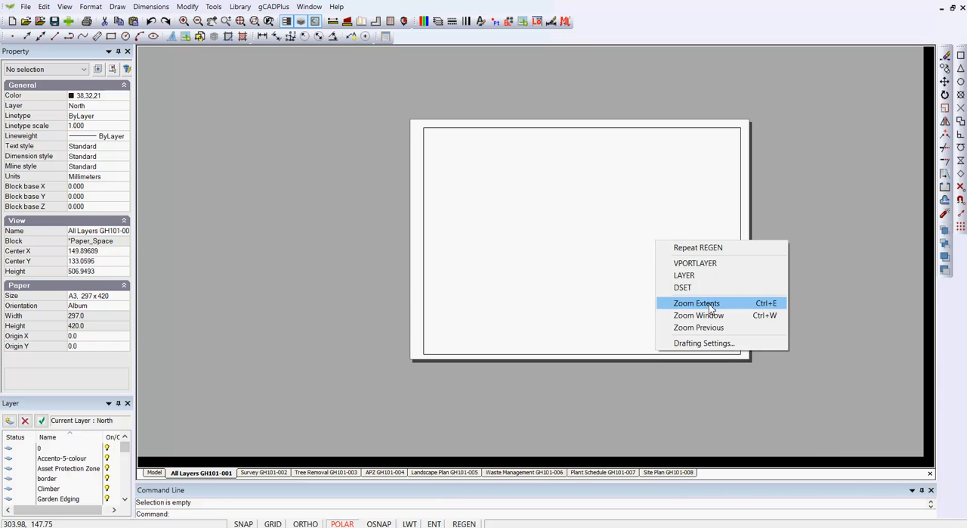
left_click(711, 305)
scroll(620, 266, "down", 3)
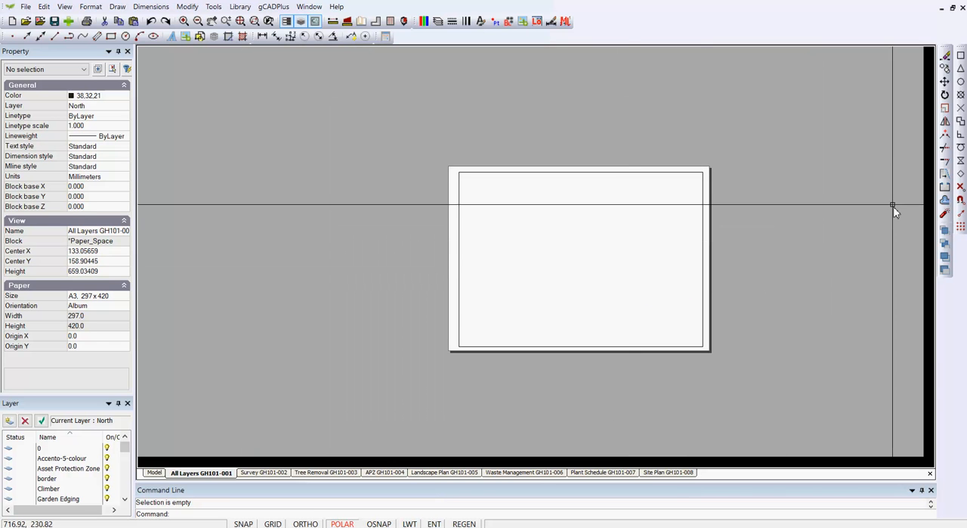
scroll(885, 189, "down", 4)
scroll(855, 173, "up", 1)
middle_click_drag(814, 223, 483, 309)
scroll(484, 309, "down", 1)
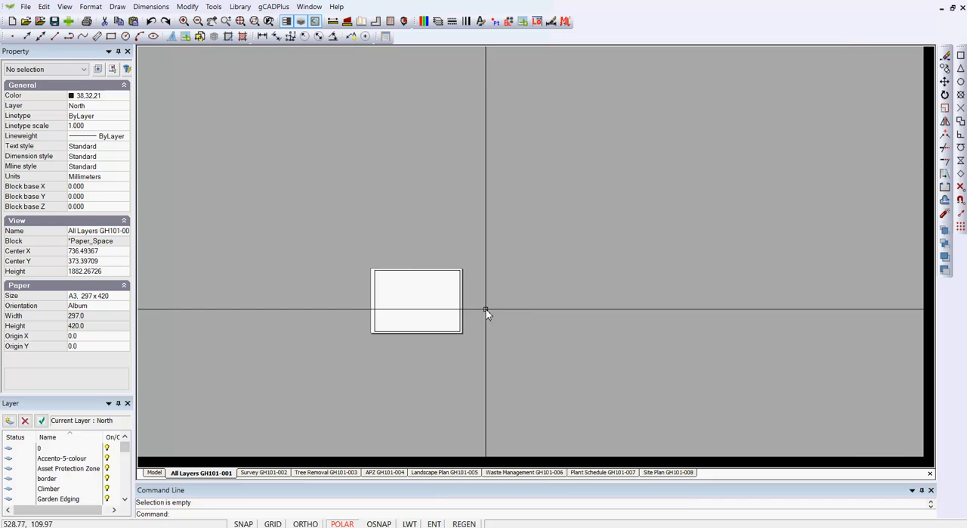
left_click(781, 244)
left_click(441, 135)
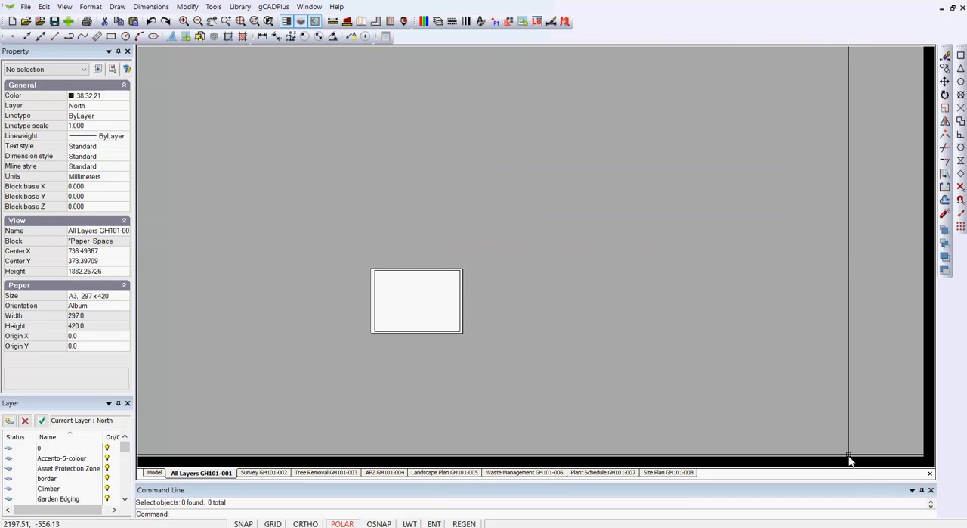
left_click(848, 446)
left_click(574, 175)
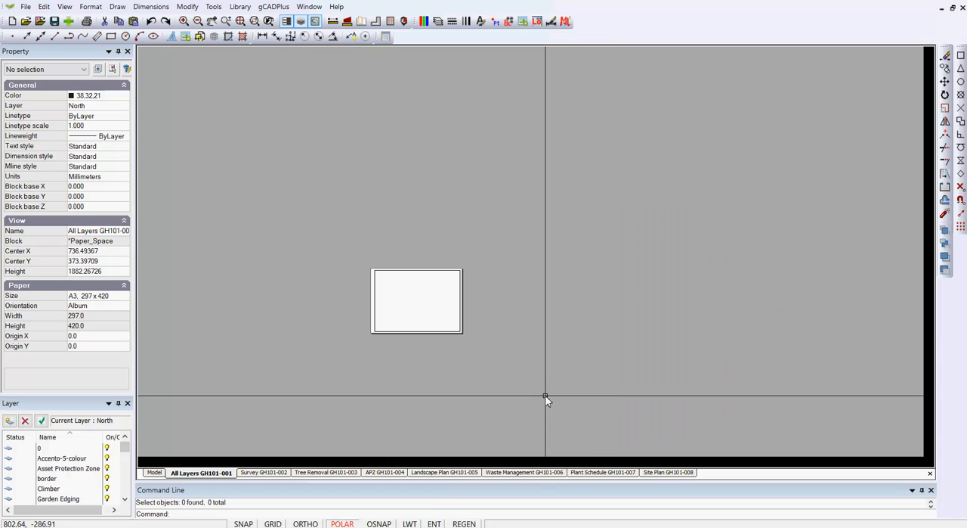
Activate the viewport, recentre its frame over the landscape plan at about 153563, 49727 in model space, and redisplay the layout.
double_click(428, 311)
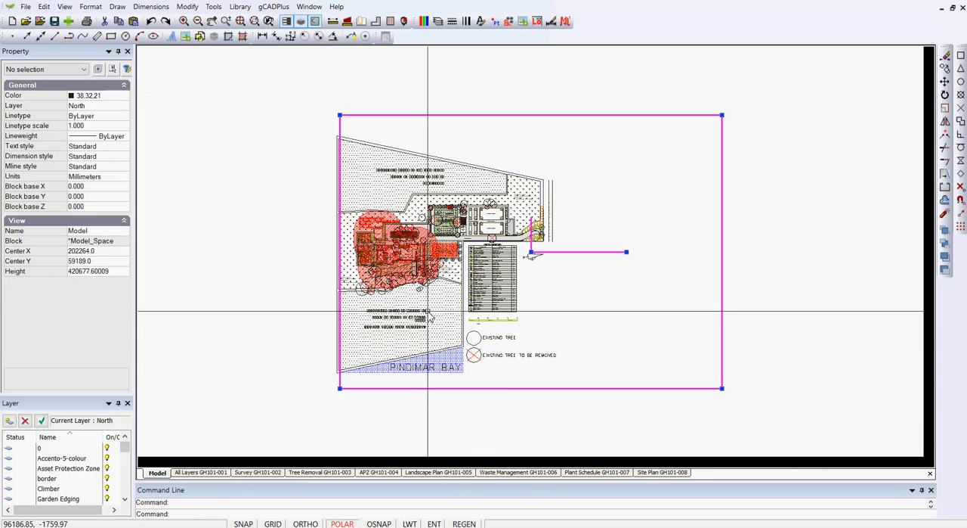
right_click(646, 200)
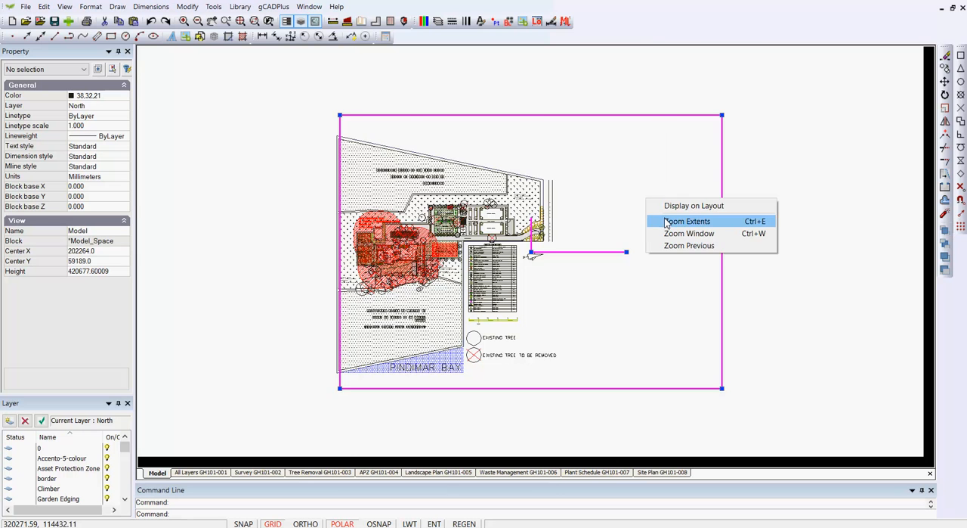
left_click(667, 222)
scroll(664, 219, "down", 5)
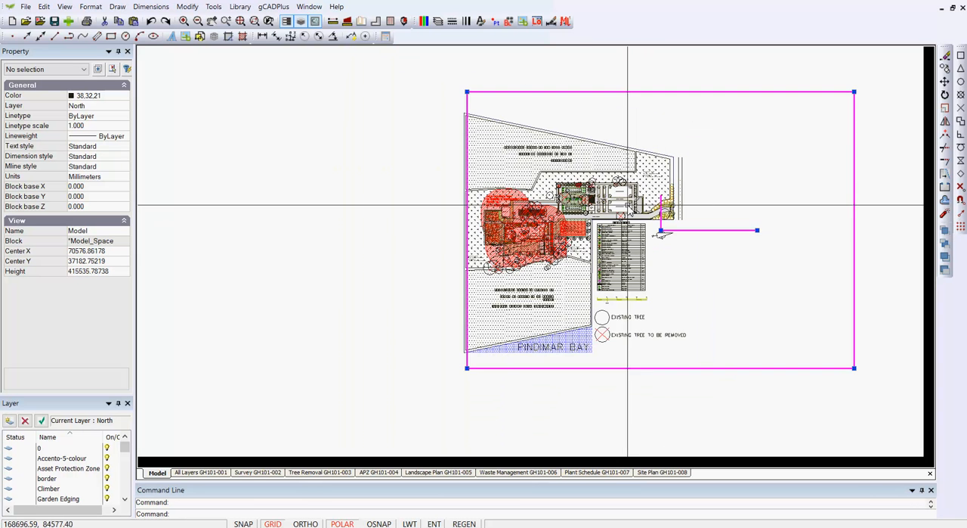
right_click(812, 178)
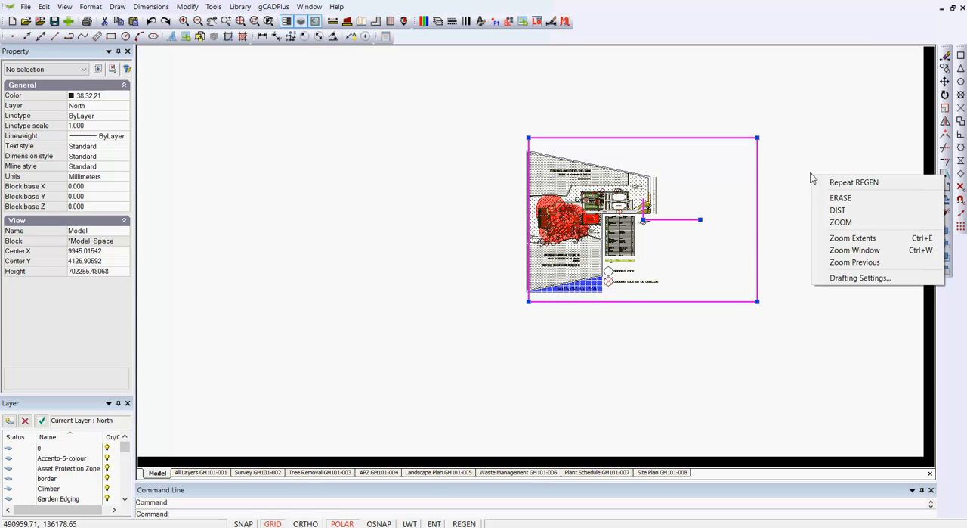
left_click(863, 239)
scroll(749, 197, "down", 4)
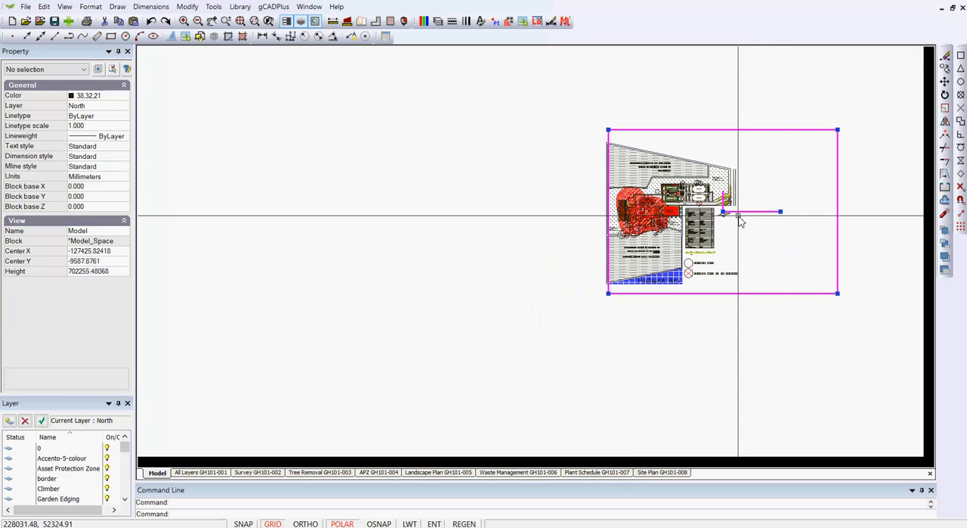
left_click(723, 212)
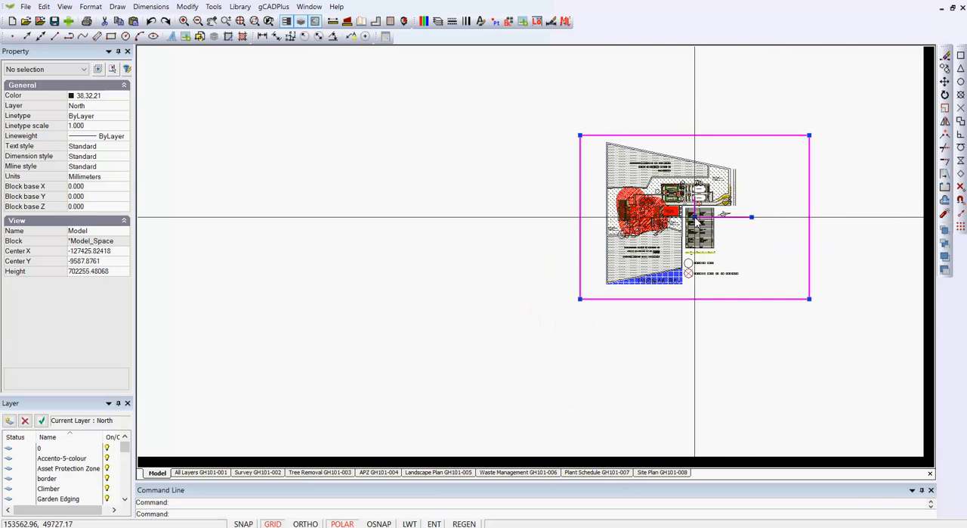
right_click(760, 156)
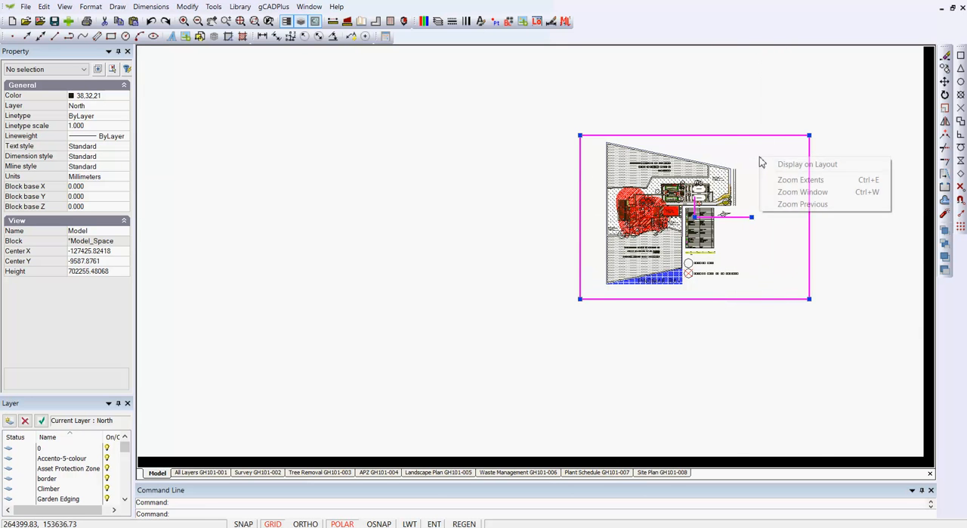
left_click(791, 166)
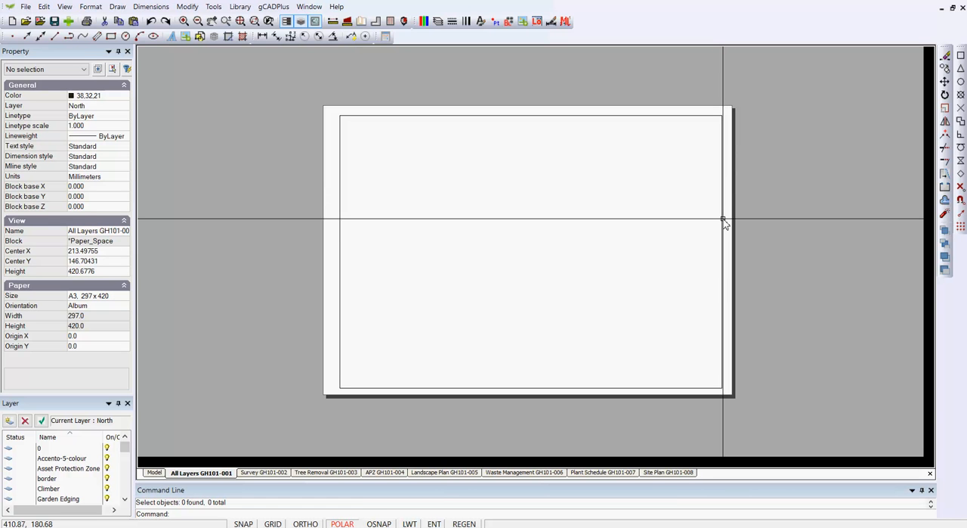
Review the viewport's frozen layers, leave the settings as they are and clear the selection.
left_click(760, 236)
left_click(697, 219)
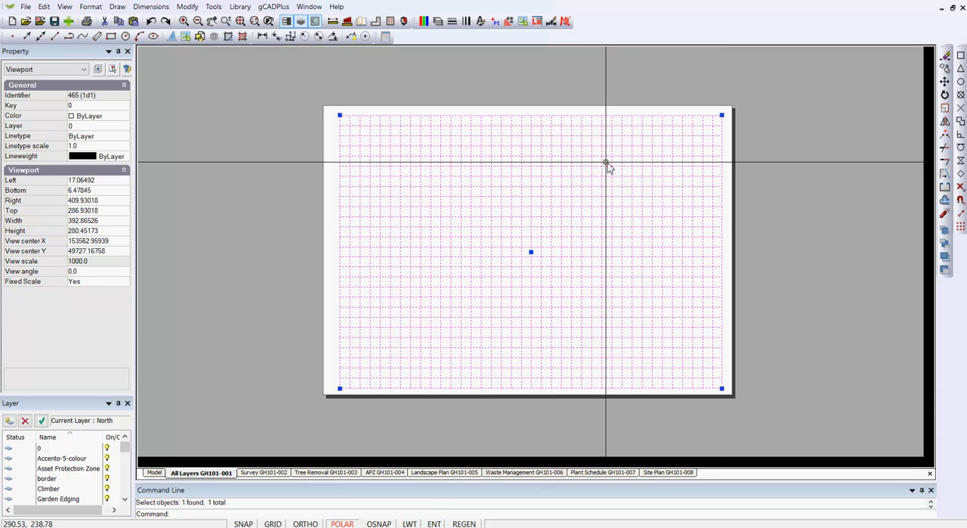
right_click(642, 192)
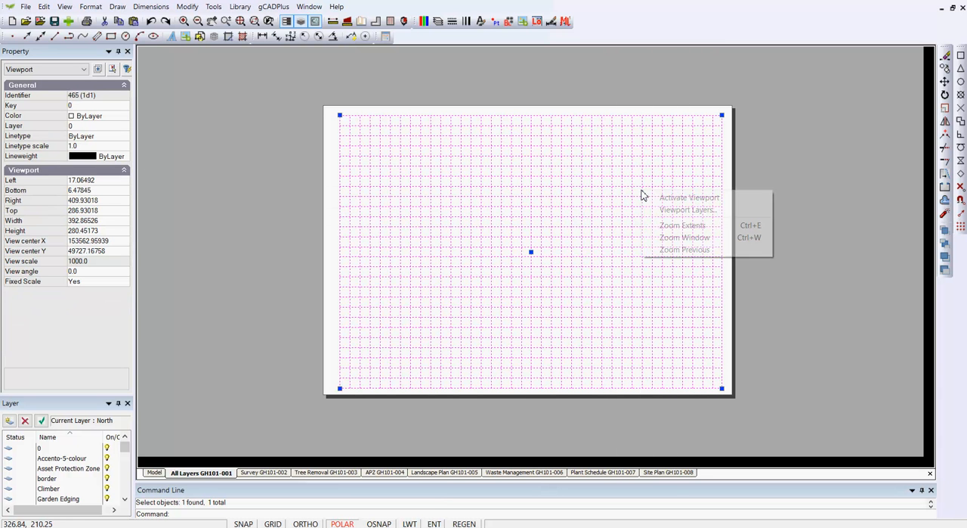
left_click(684, 210)
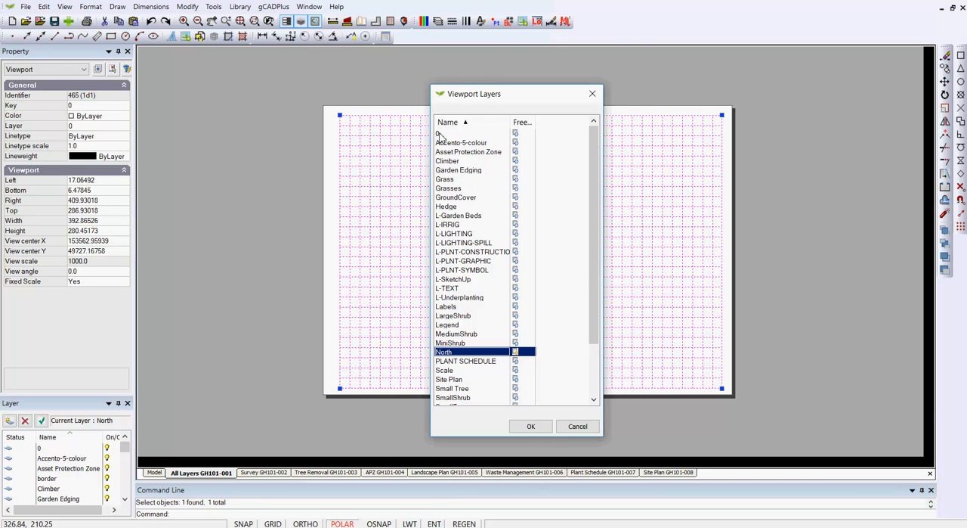
left_click(578, 425)
key("Escape")
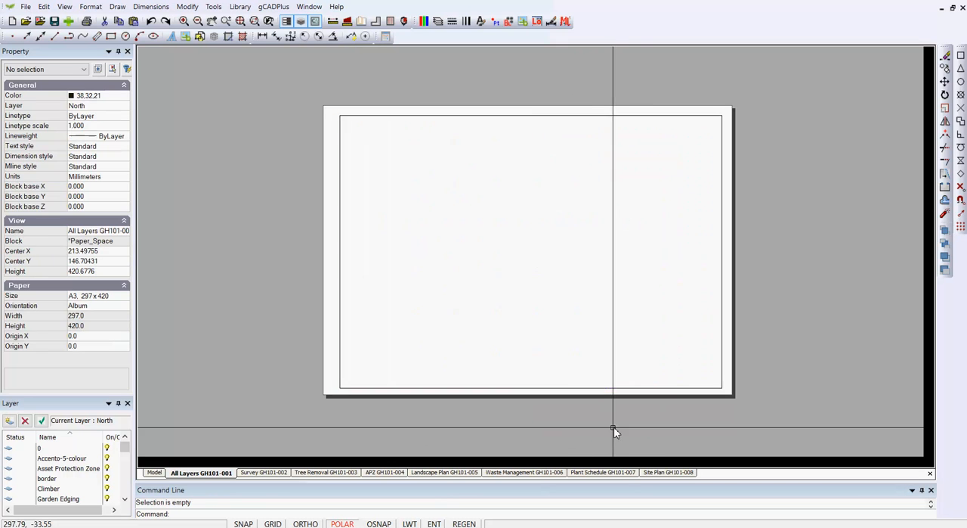
Try to make layer 0 the current layer in the Layer Properties Manager.
left_click(437, 22)
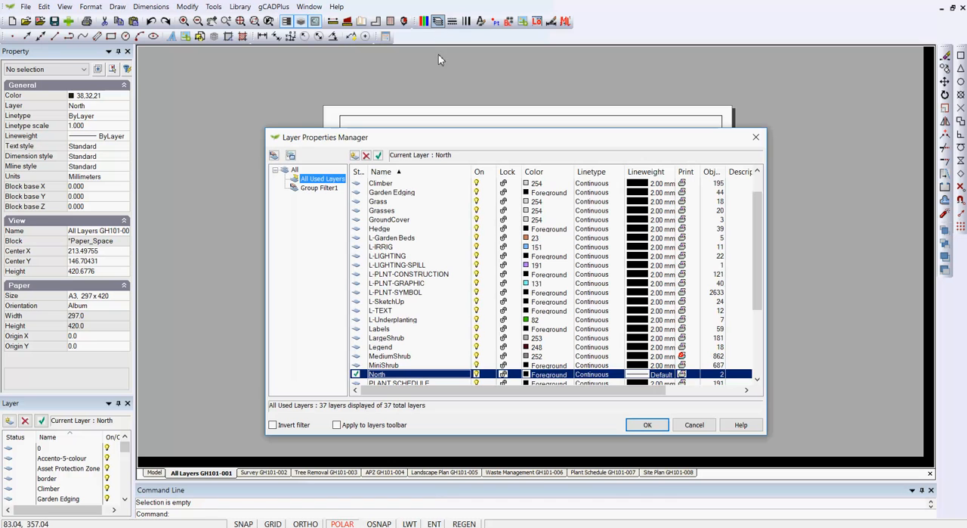
left_click_drag(754, 283, 754, 266)
left_click(382, 184)
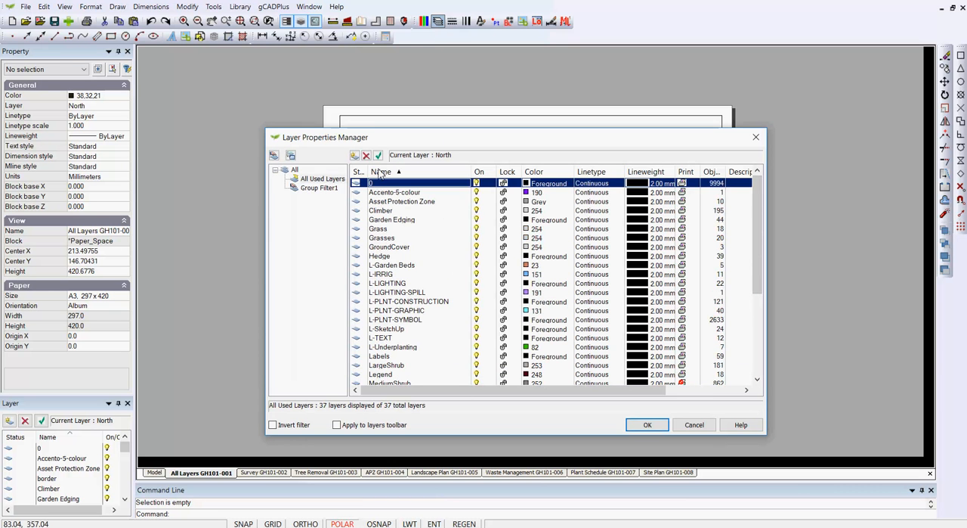
left_click(379, 155)
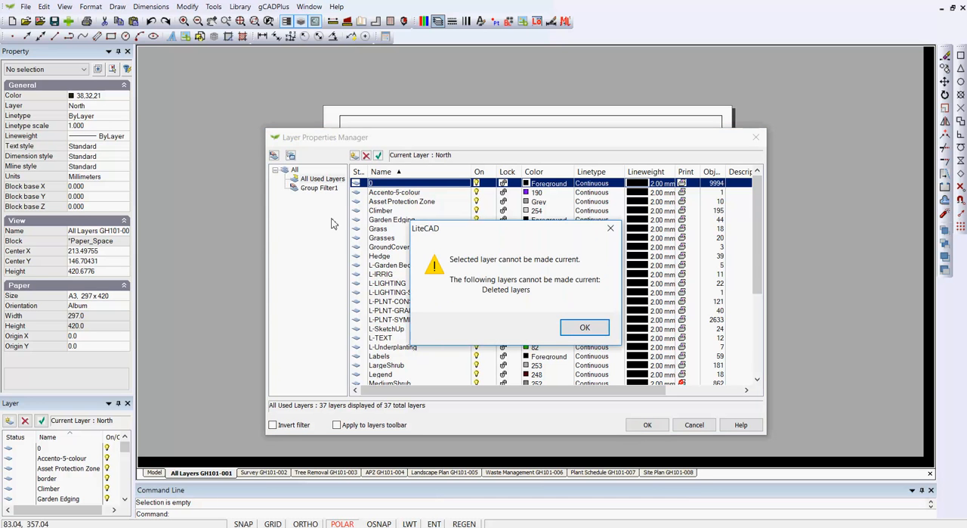
left_click(585, 328)
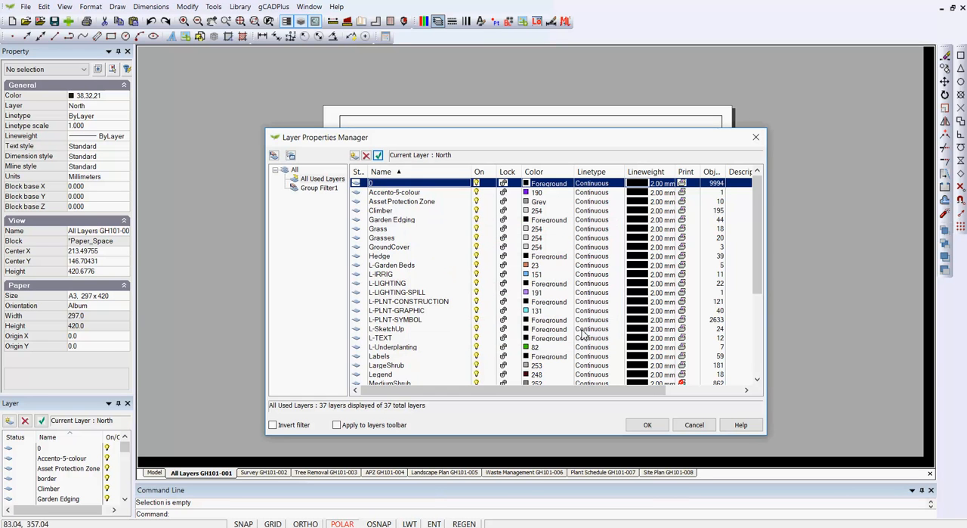
left_click(694, 425)
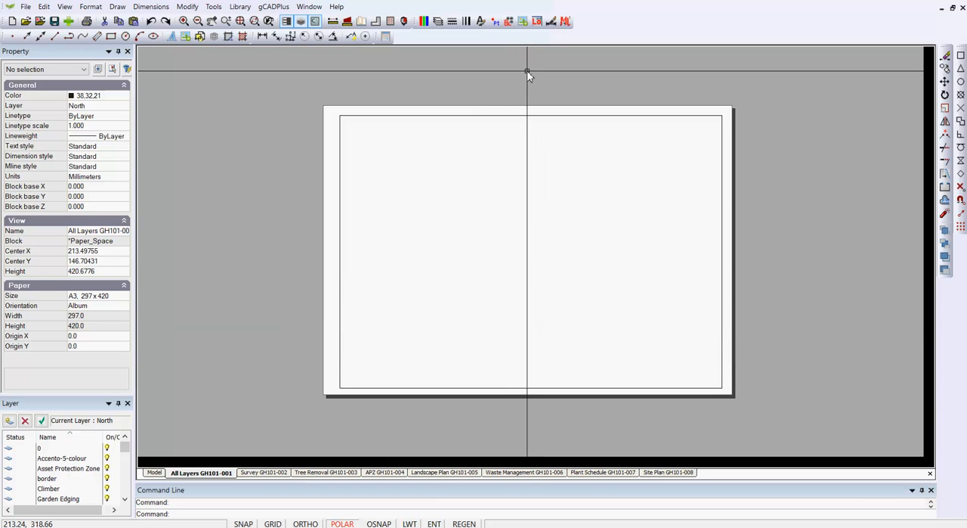
Delete the Rose and Veggie Gardens block together with all unused blocks from the drawing.
left_click(509, 22)
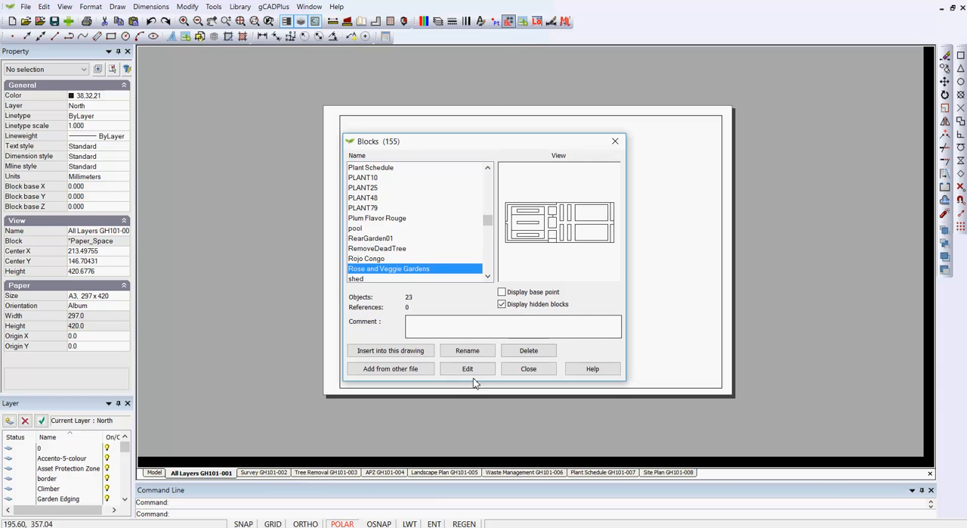
left_click(528, 353)
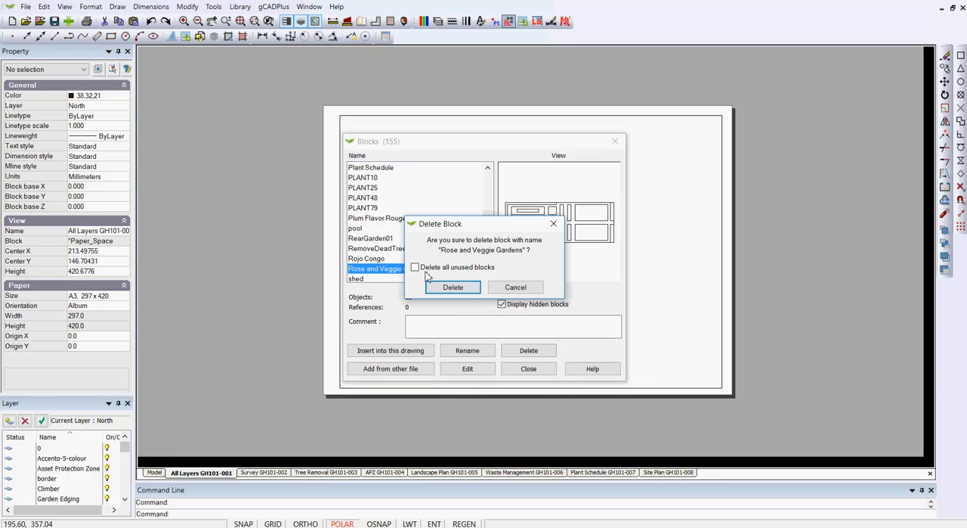
left_click(453, 288)
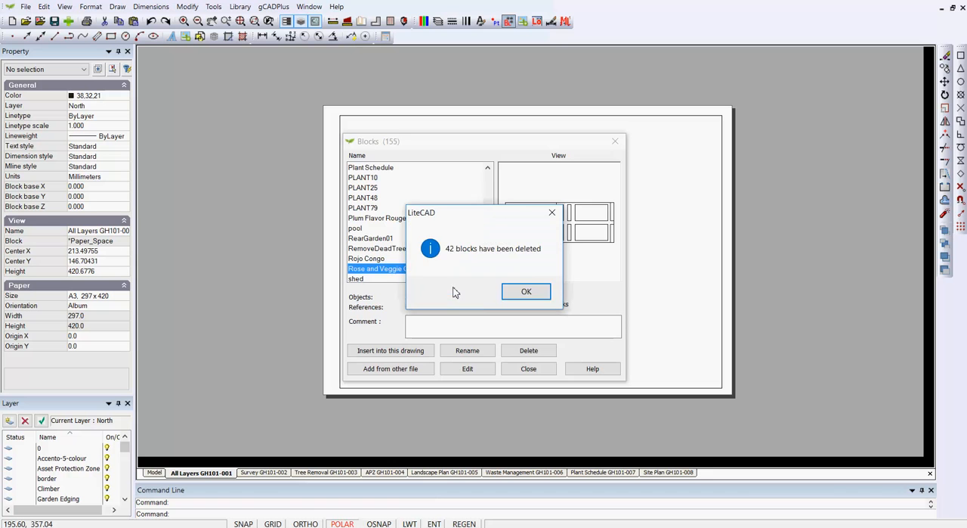
left_click(519, 296)
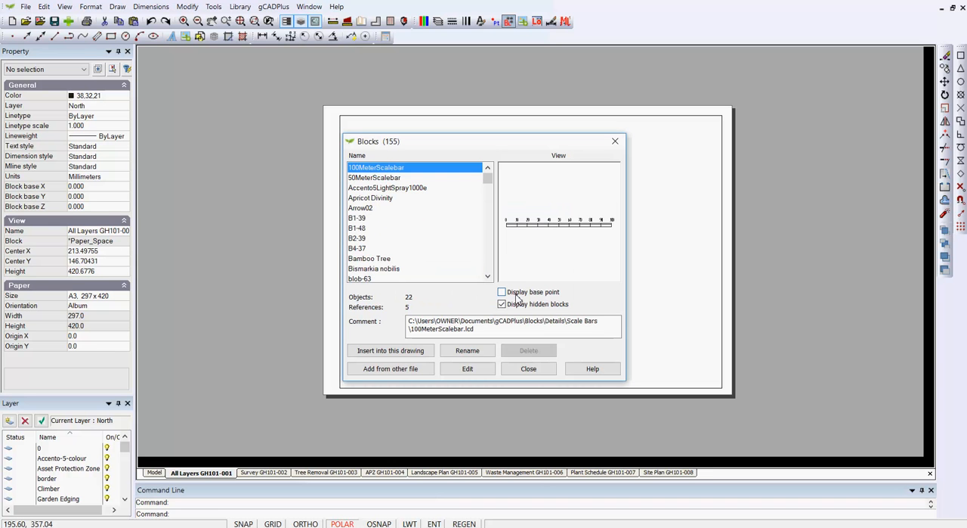
left_click(529, 370)
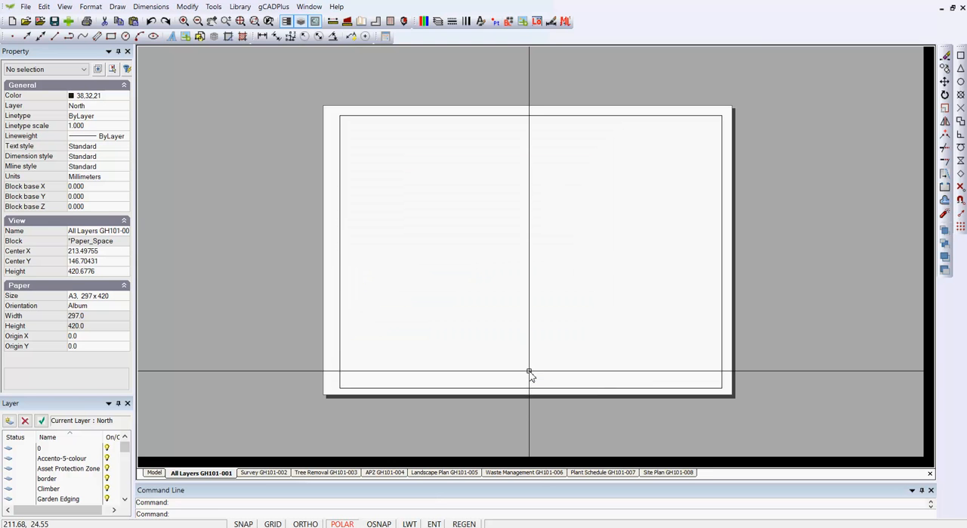
Zoom the layout to its extents, check the viewport's area in model space, and return to the layout with the viewport selected.
right_click(615, 301)
left_click(658, 362)
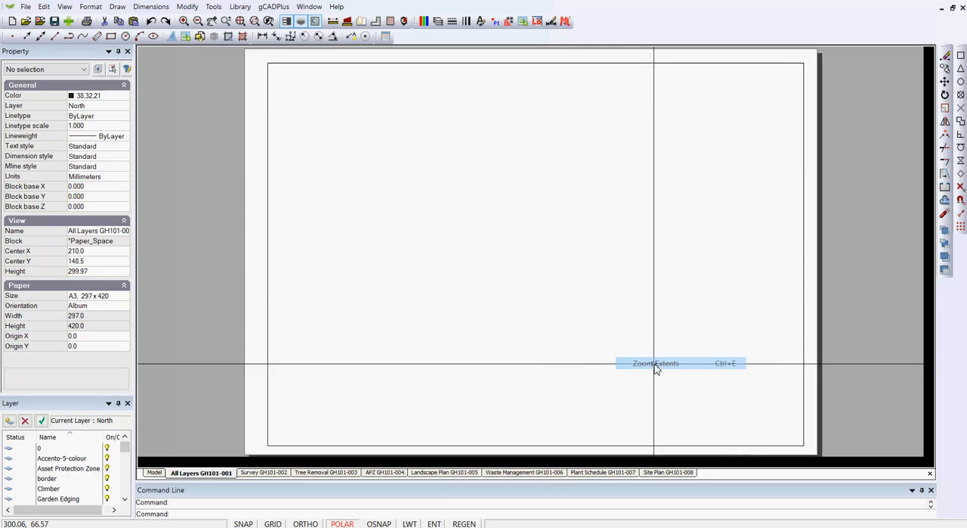
double_click(662, 301)
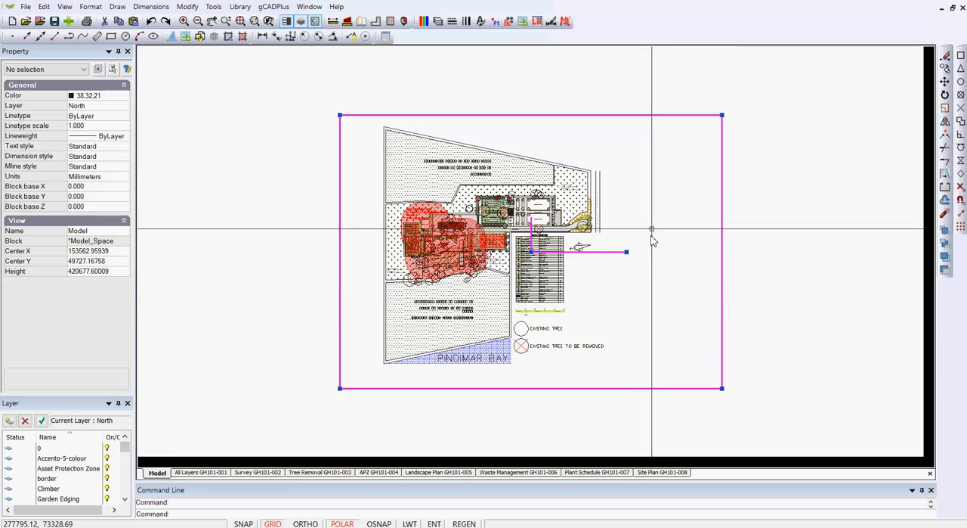
right_click(654, 183)
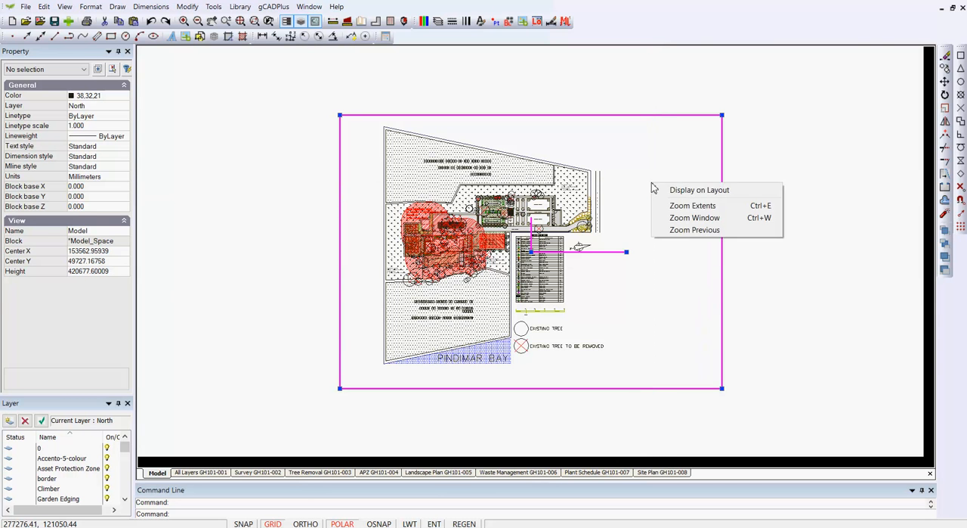
left_click(672, 189)
left_click(681, 183)
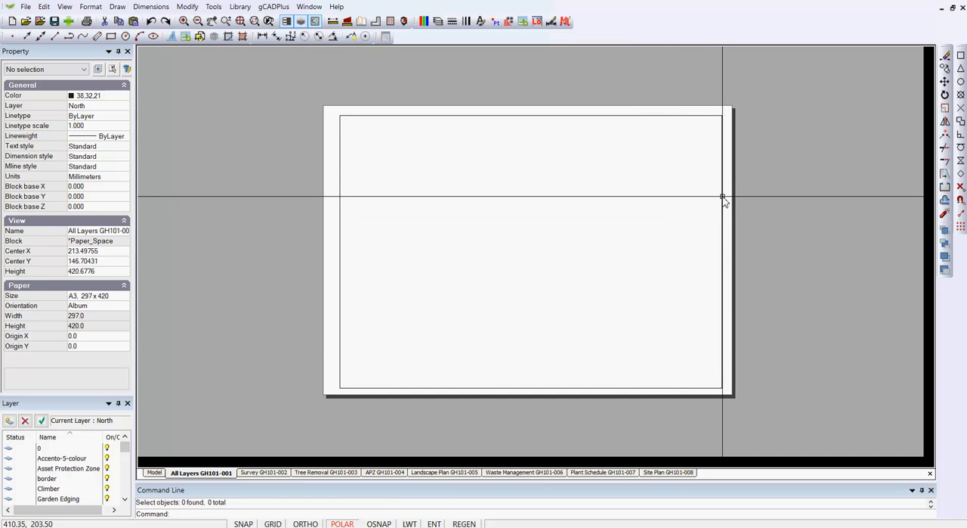
left_click(723, 199)
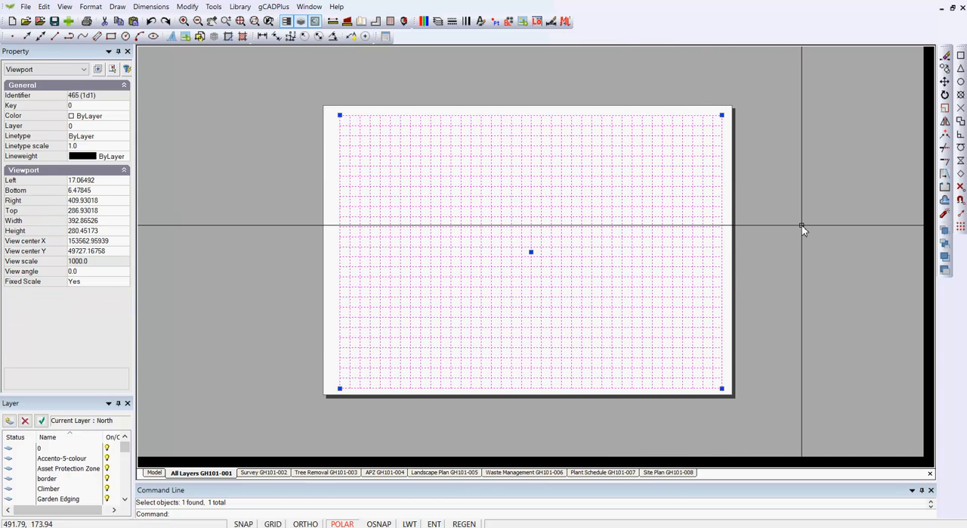
Clear the viewport selection, open the Survey GH101-002 layout's viewport in model space and examine the frame and the plan.
key("Delete")
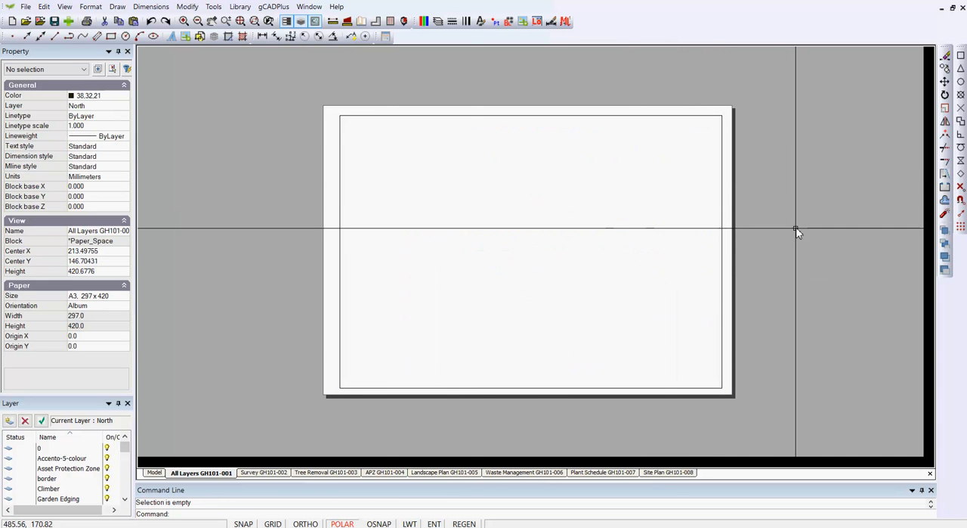
left_click(268, 472)
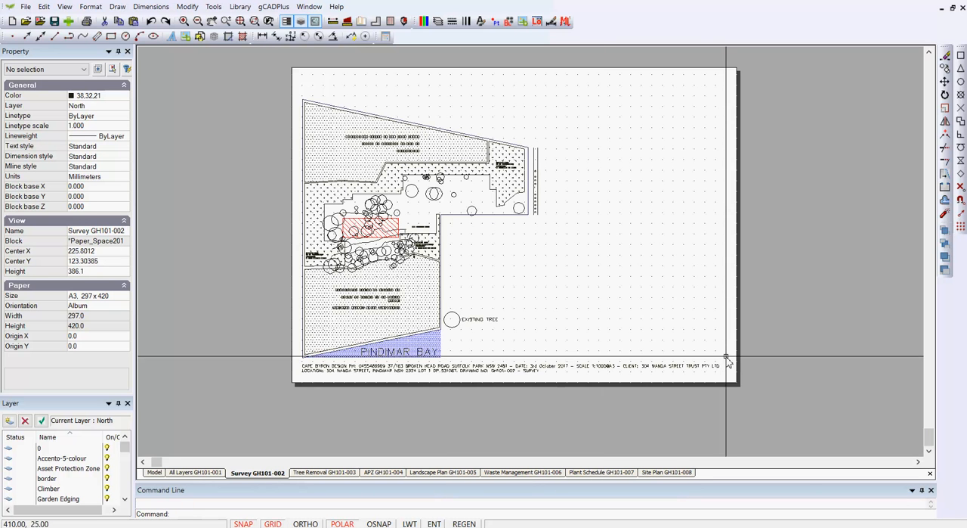
double_click(696, 274)
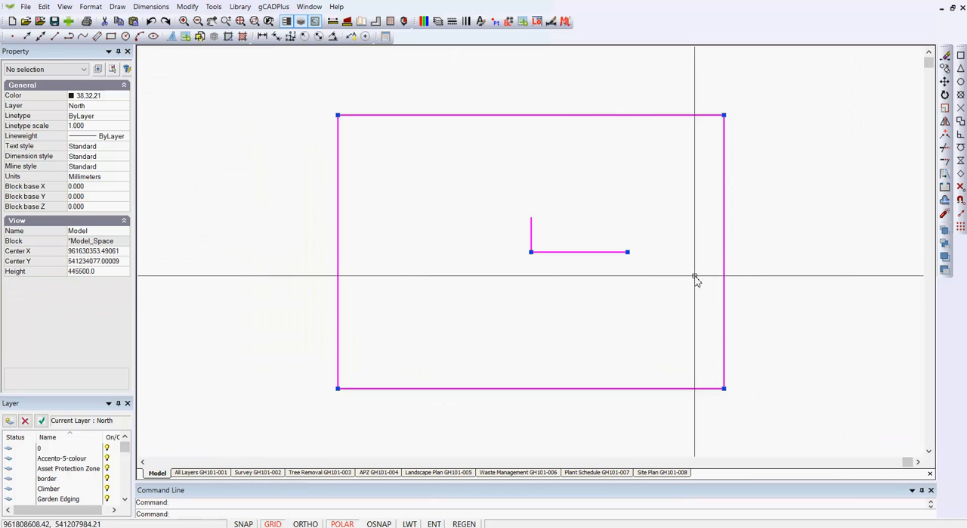
scroll(678, 288, "down", 3)
scroll(668, 290, "down", 2)
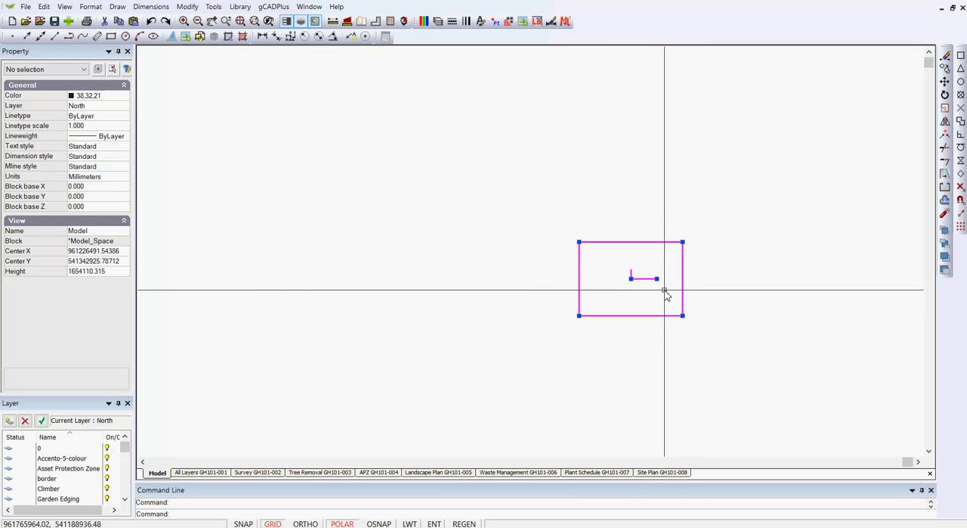
scroll(666, 292, "up", 3)
scroll(666, 294, "down", 2)
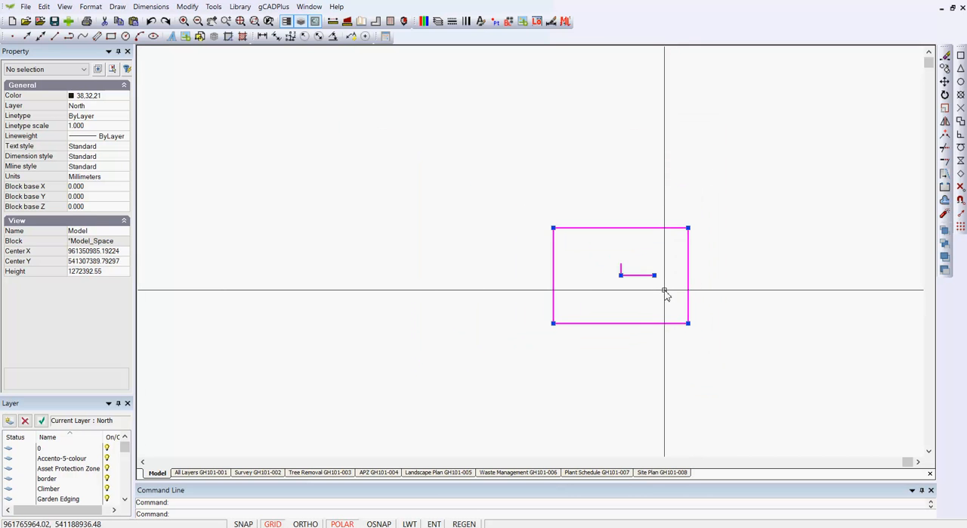
right_click(772, 260)
left_click(822, 322)
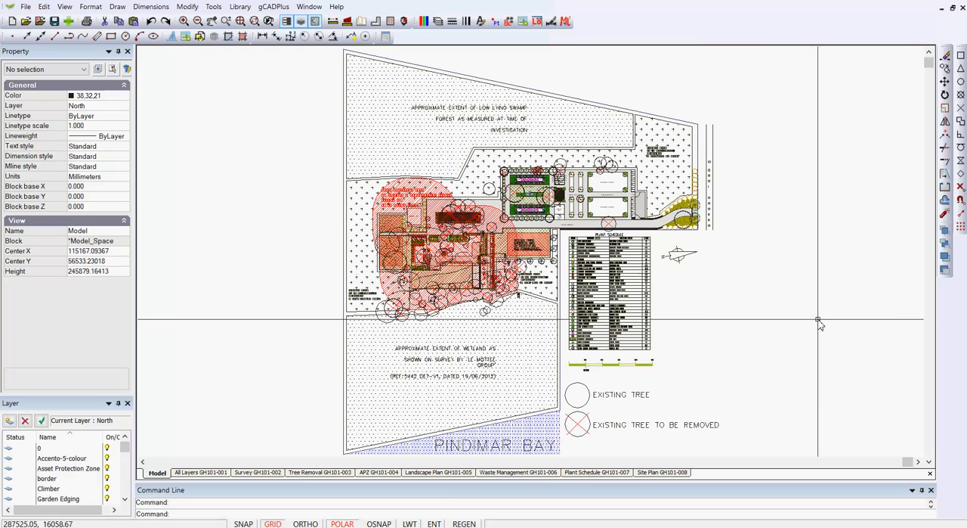
scroll(770, 295, "down", 2)
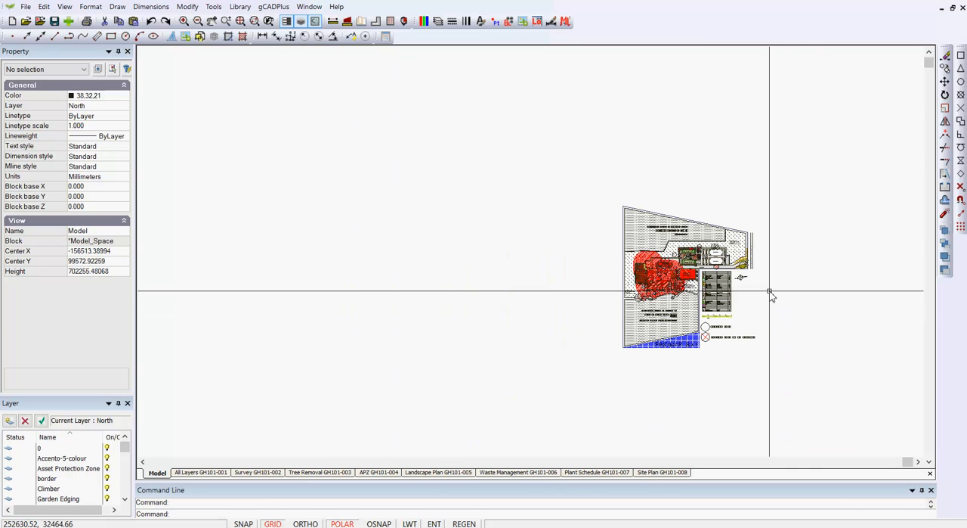
Return to the Survey GH101-002 layout, zoom to its extents and examine the empty area around the sheet for stray objects.
left_click(274, 474)
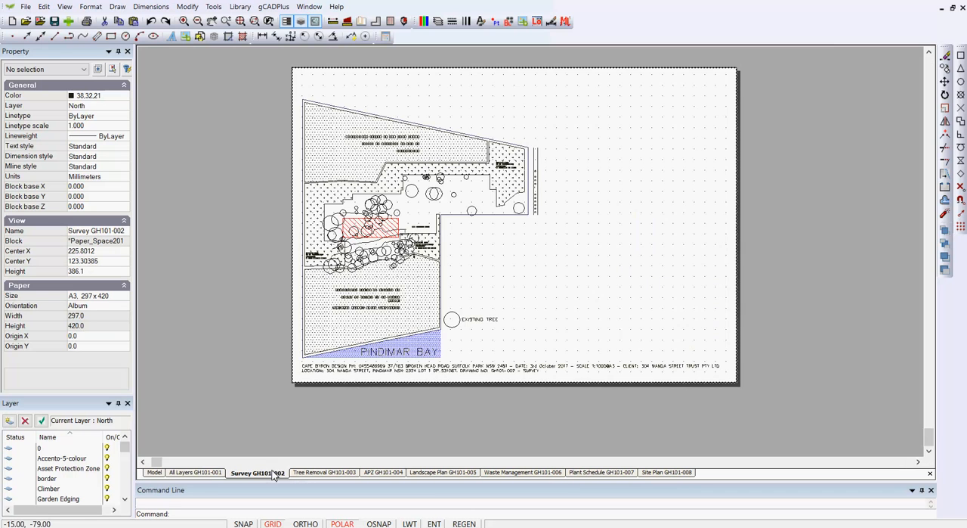
right_click(783, 212)
left_click(825, 229)
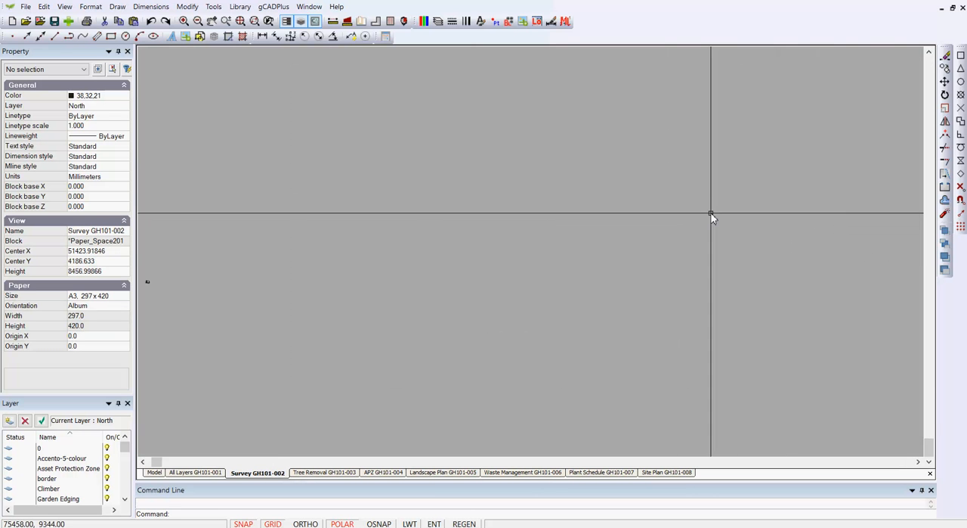
scroll(277, 267, "up", 9)
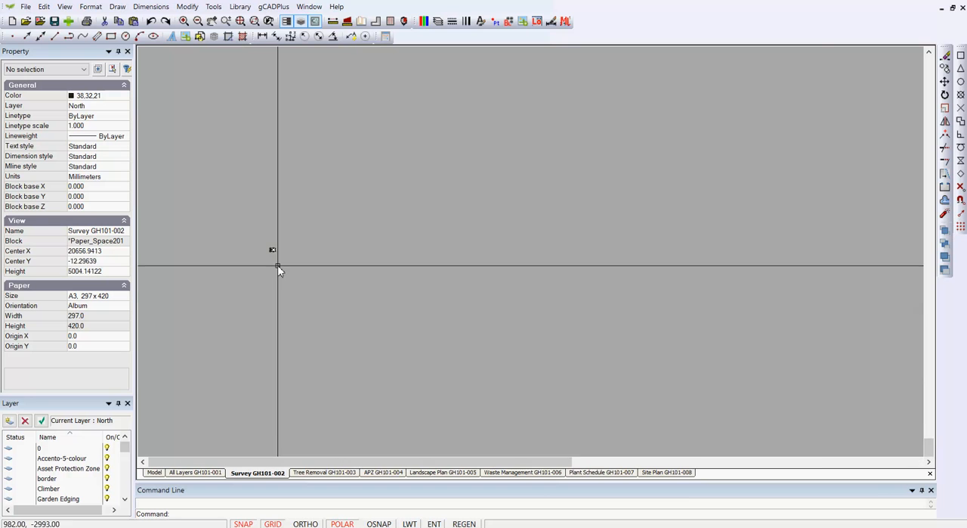
scroll(280, 268, "up", 5)
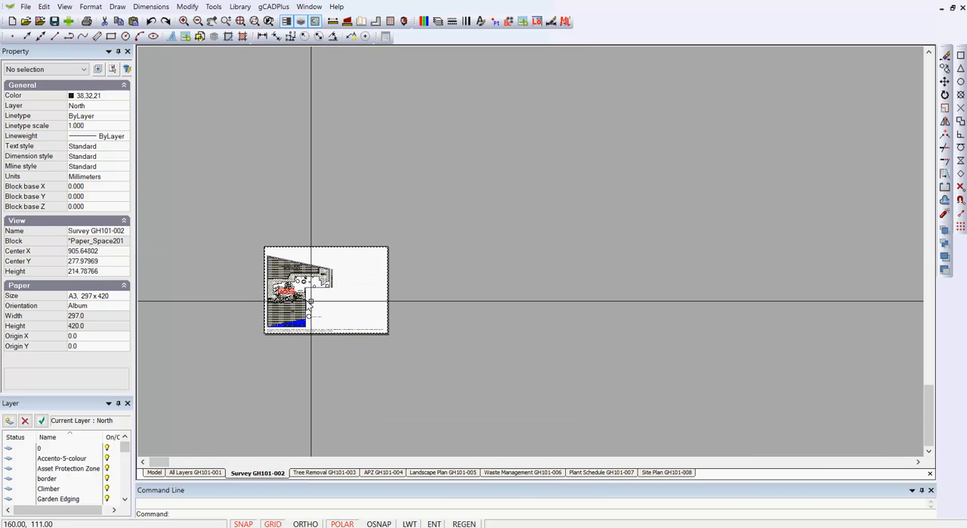
scroll(315, 295, "down", 4)
scroll(315, 300, "down", 5)
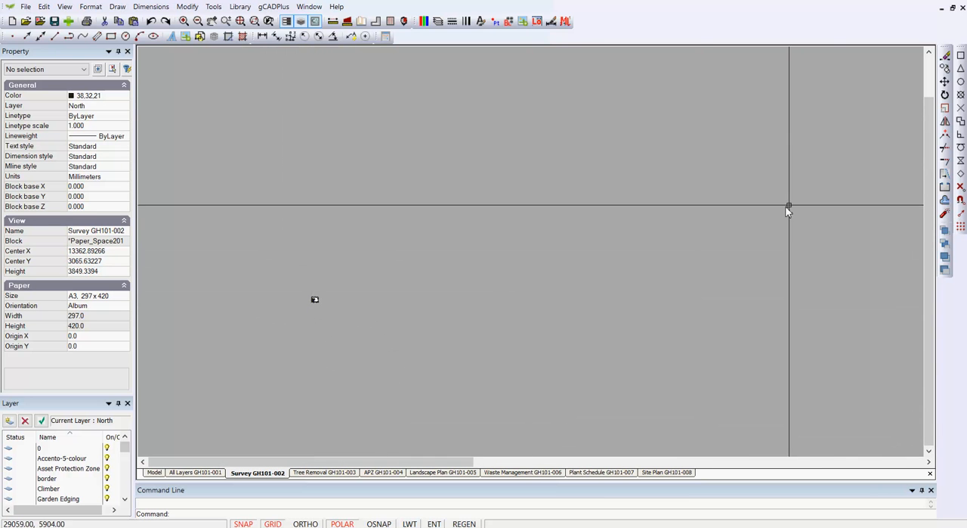
Select all the 100MeterScalebar block references on and beside the Survey sheet and erase them.
scroll(856, 260, "down", 1)
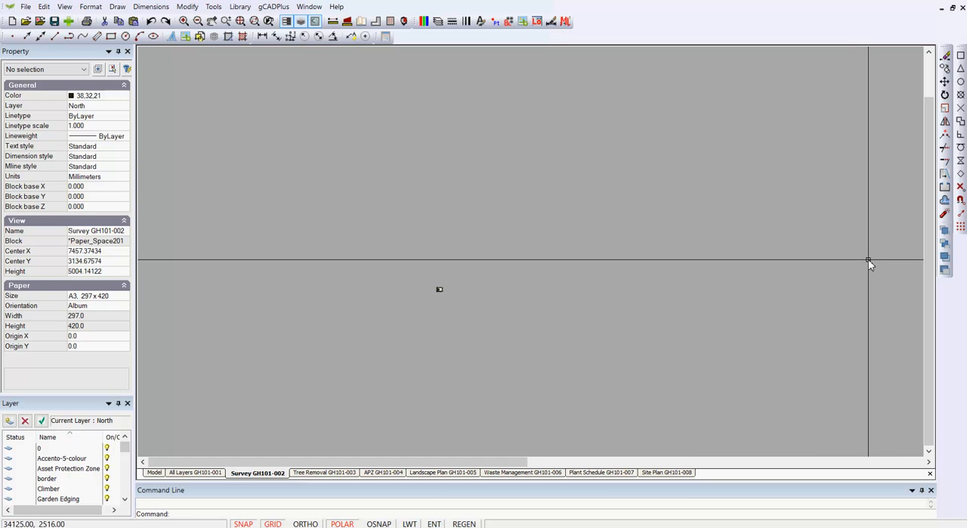
left_click_drag(864, 270, 281, 79)
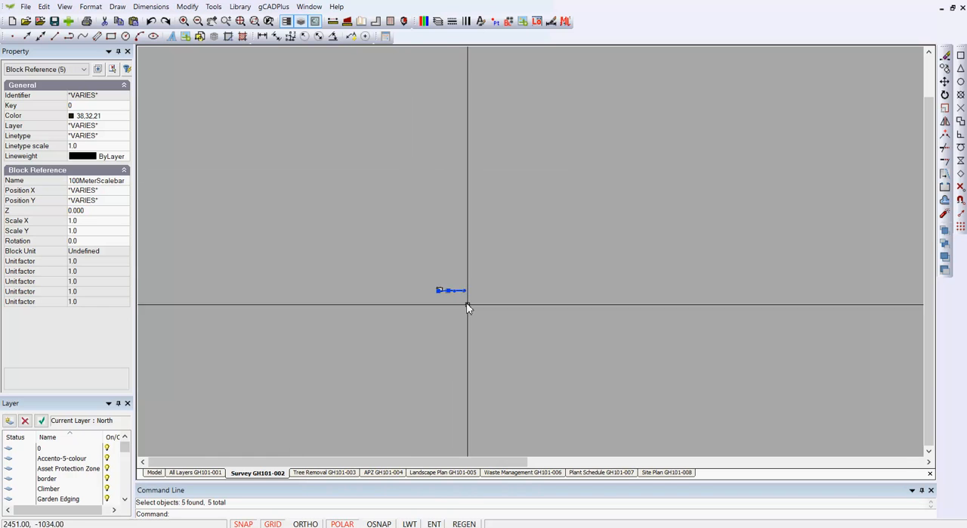
scroll(449, 291, "up", 7)
scroll(491, 240, "up", 3)
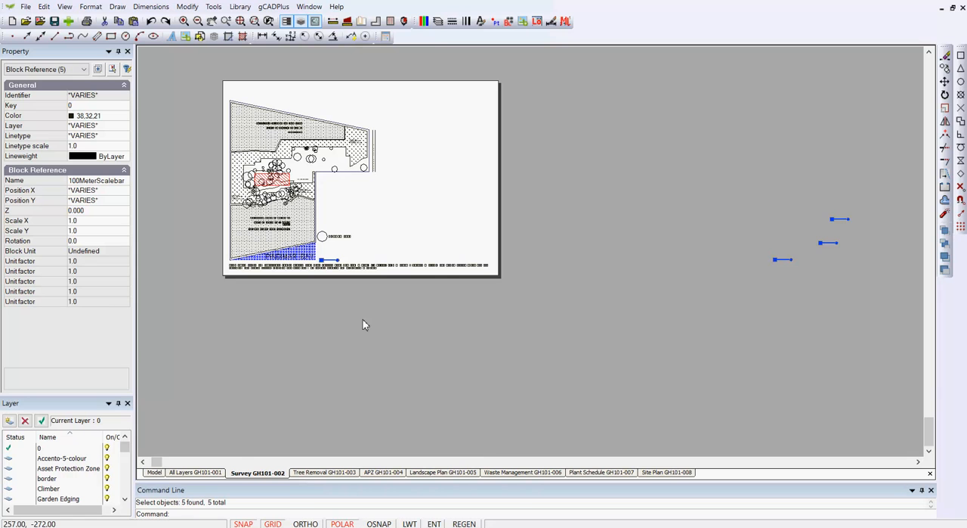
right_click(363, 321)
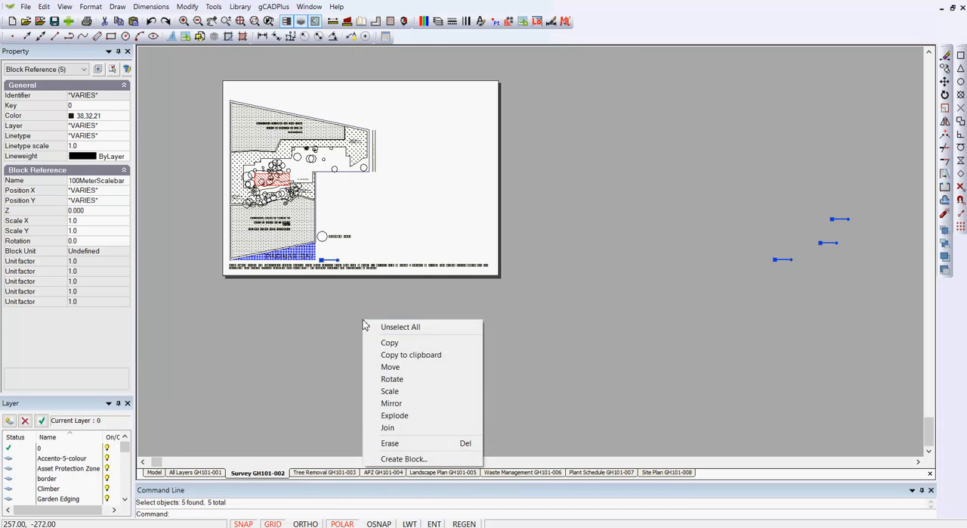
left_click(391, 443)
Check the Survey layout's zoom extents again and regenerate the drawing.
right_click(556, 298)
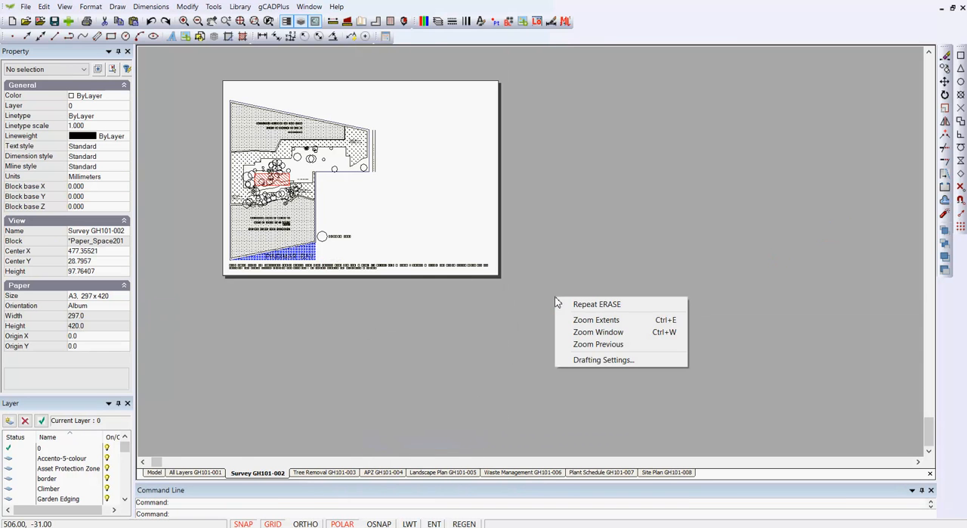
left_click(597, 320)
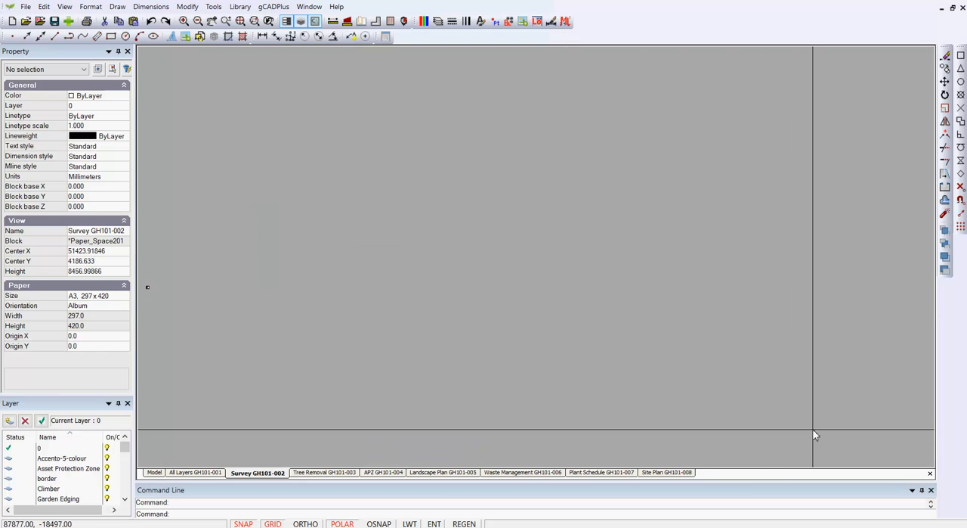
scroll(814, 426, "down", 1)
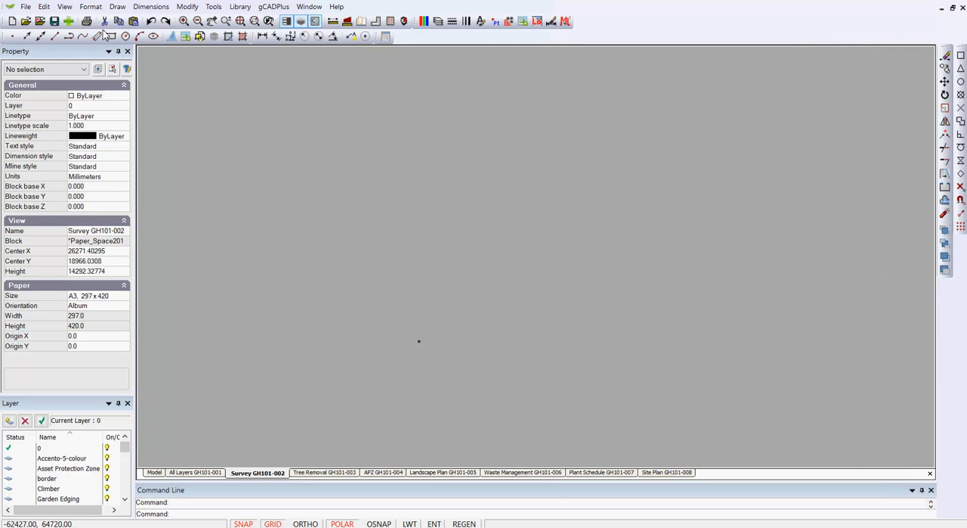
left_click(65, 7)
left_click(77, 92)
Delete the 100MeterScalebar block definition together with all unused blocks from the drawing.
left_click(508, 22)
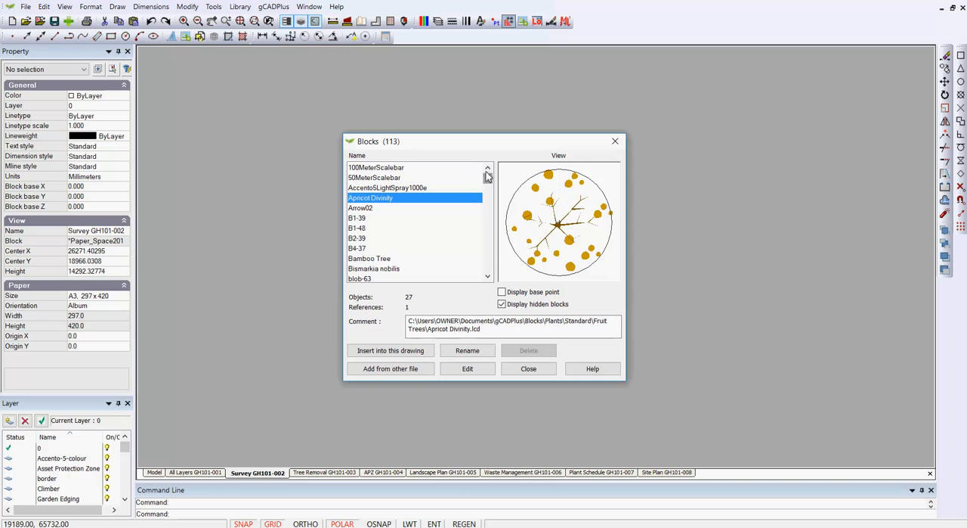
left_click(406, 168)
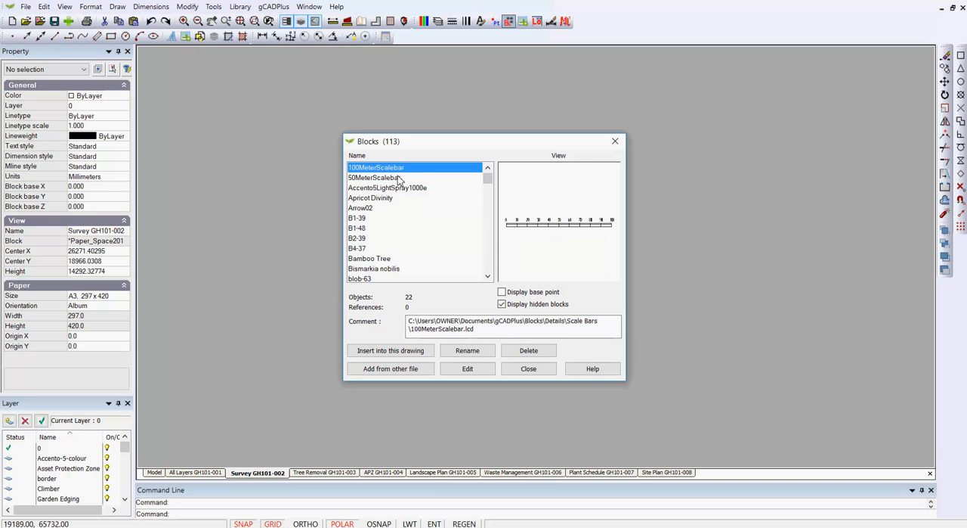
left_click(388, 179)
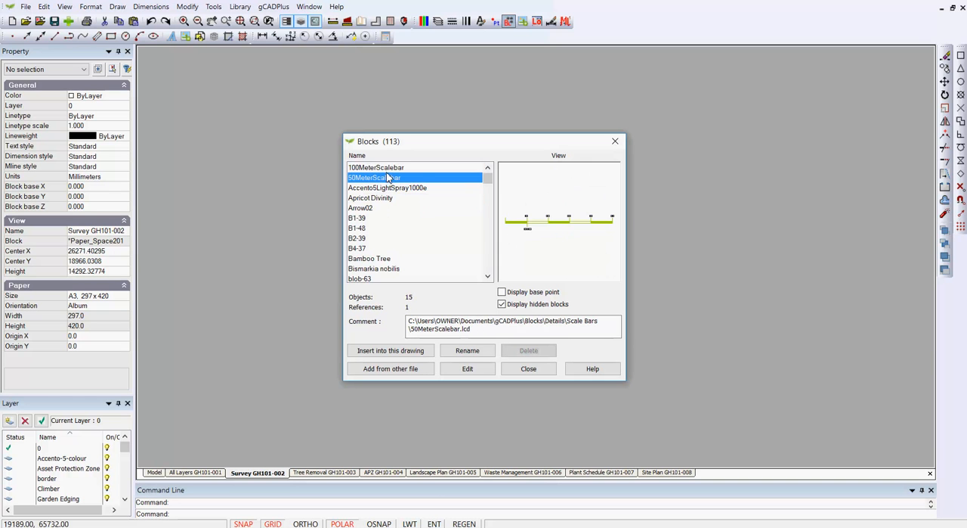
left_click(389, 168)
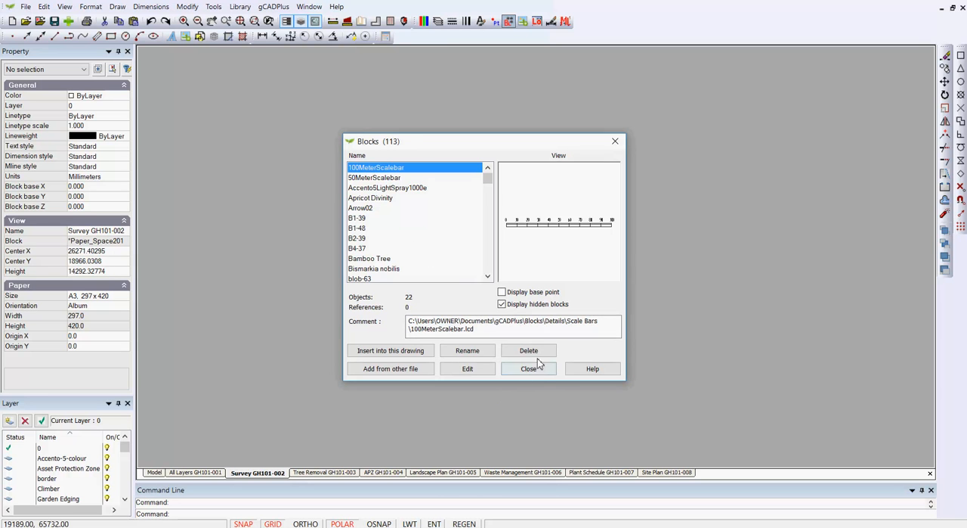
left_click(528, 351)
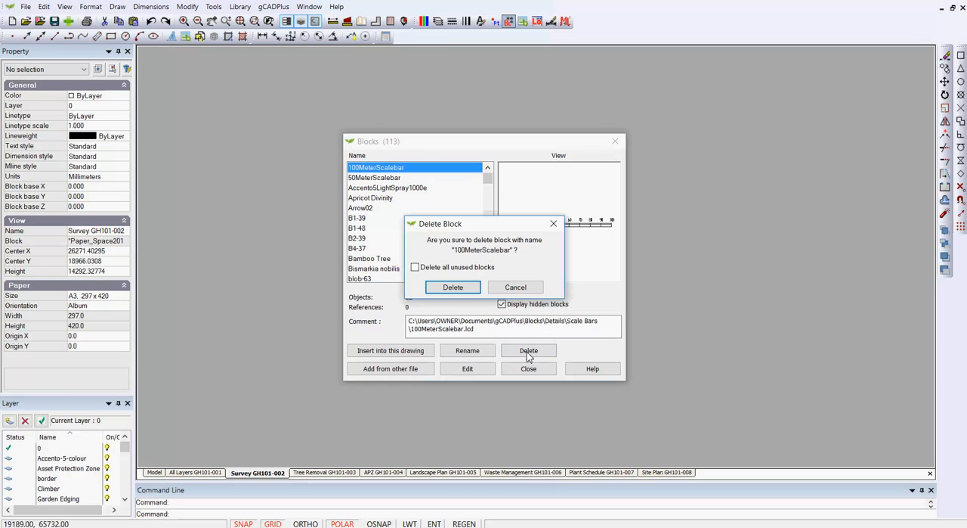
left_click(452, 288)
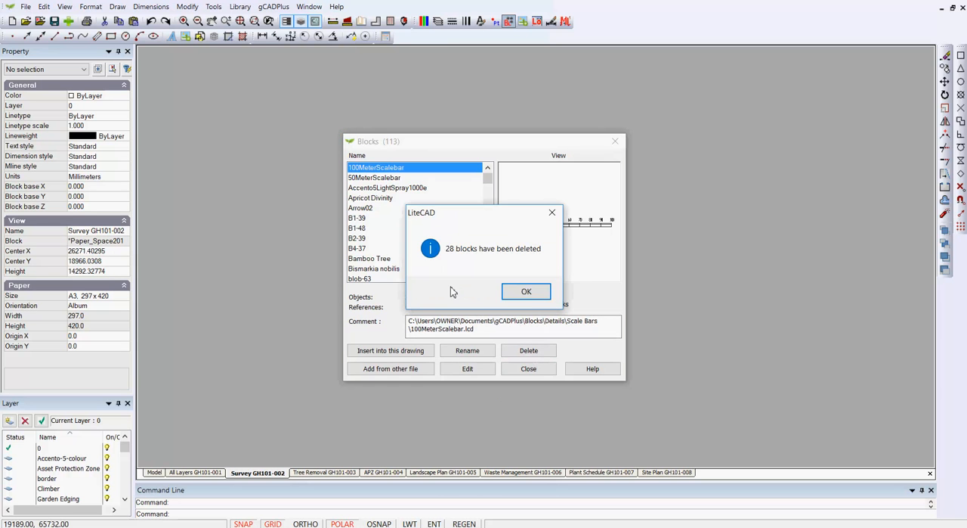
left_click(526, 293)
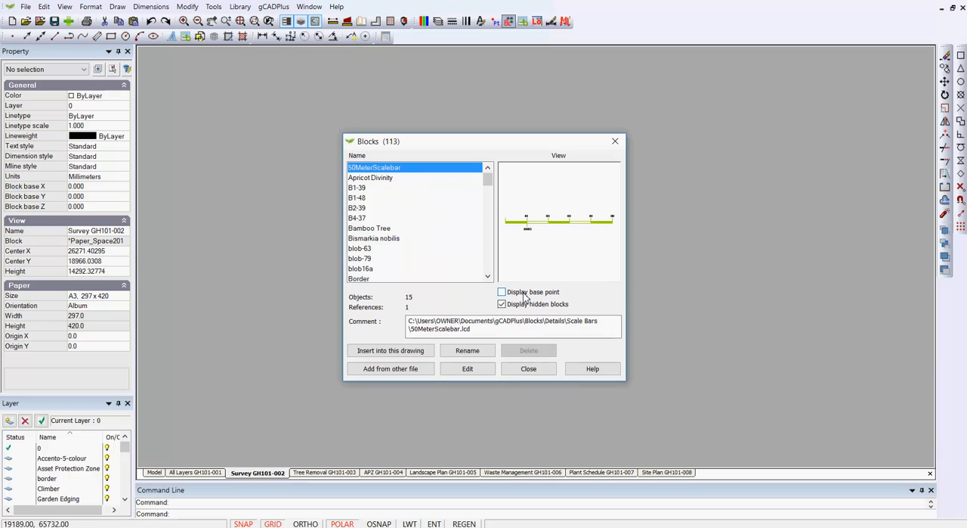
left_click(528, 369)
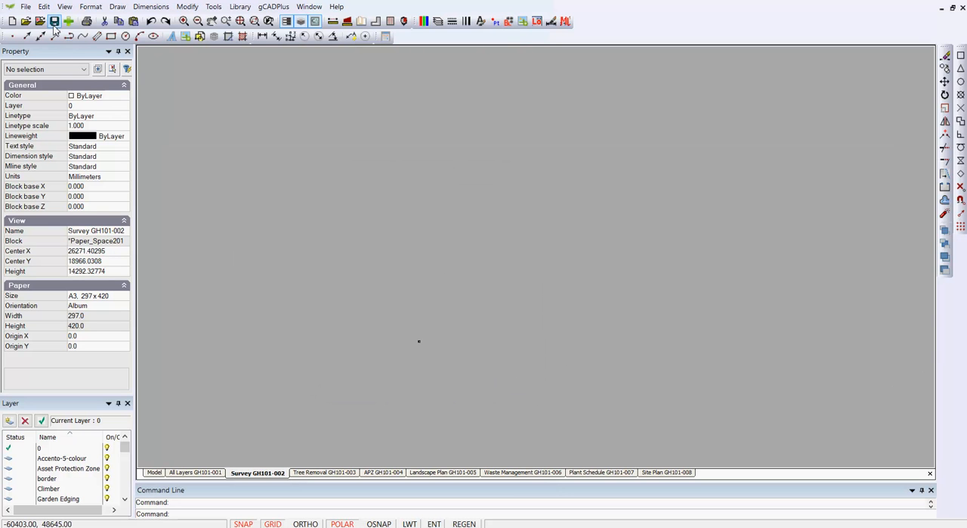
Zoom the Survey layout to its extents and return from the viewport's model-space view to the layout.
right_click(466, 224)
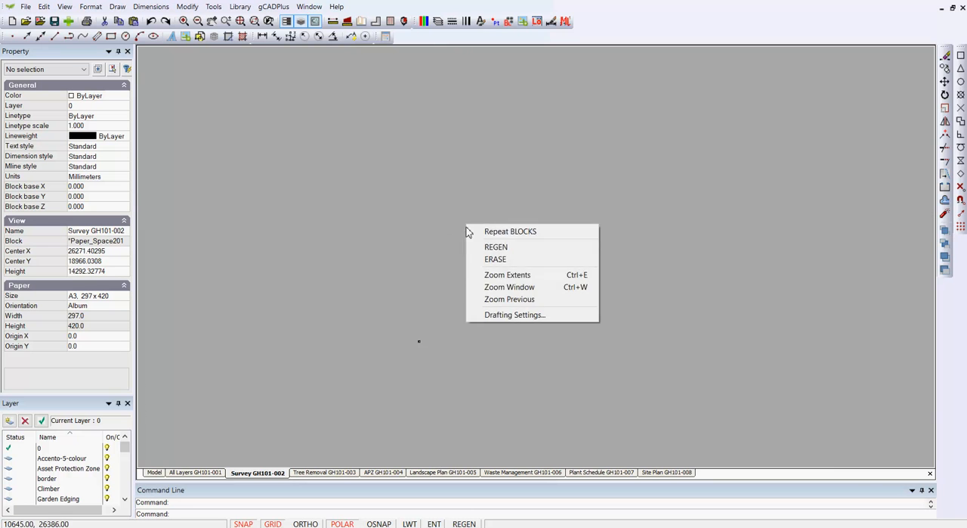
left_click(513, 277)
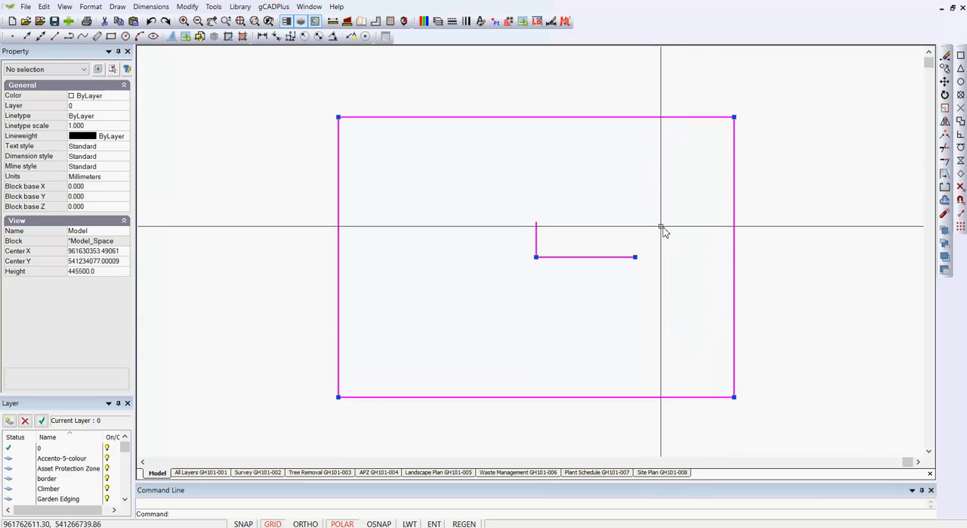
right_click(644, 215)
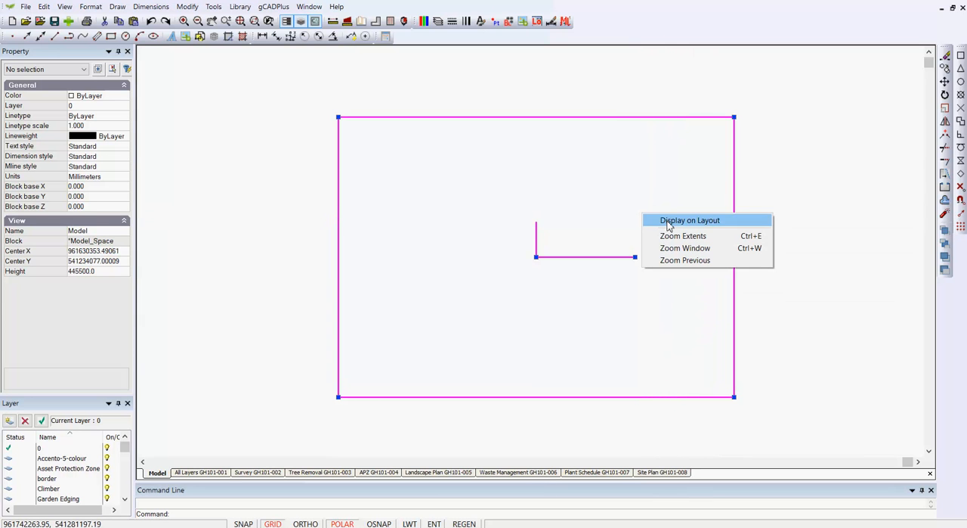
left_click(662, 220)
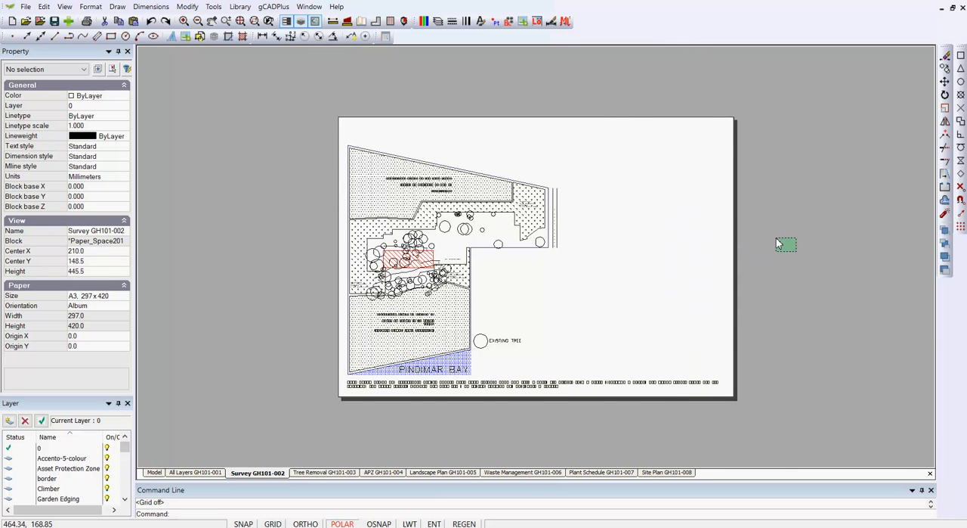
Freeze every layer from Accento-5-colour through border in both overlapping viewports of the Survey layout.
left_click(712, 199)
right_click(701, 201)
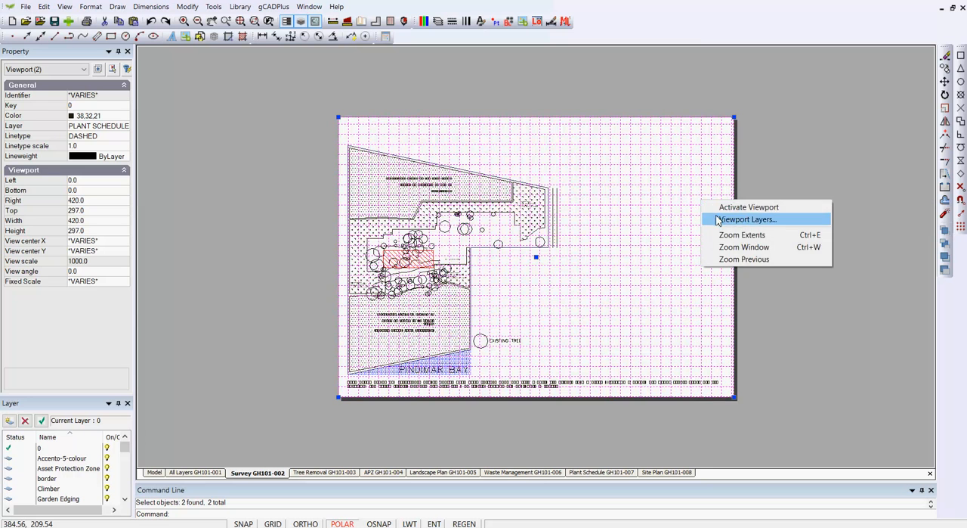
left_click(718, 220)
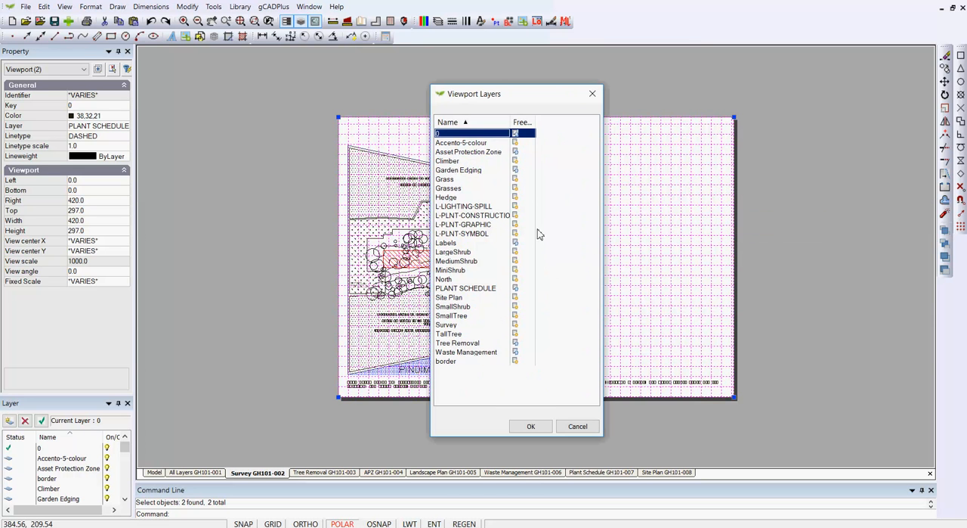
left_click(527, 143)
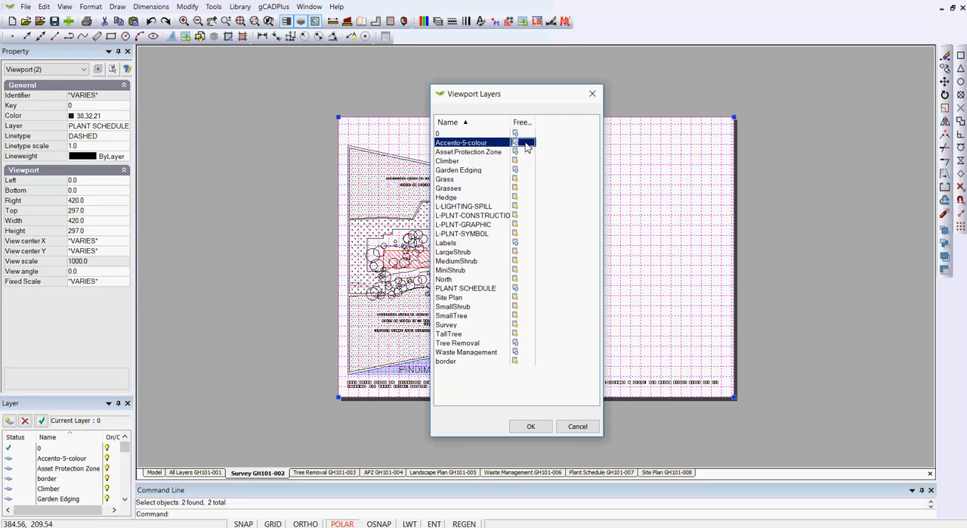
left_click(526, 361, "shift")
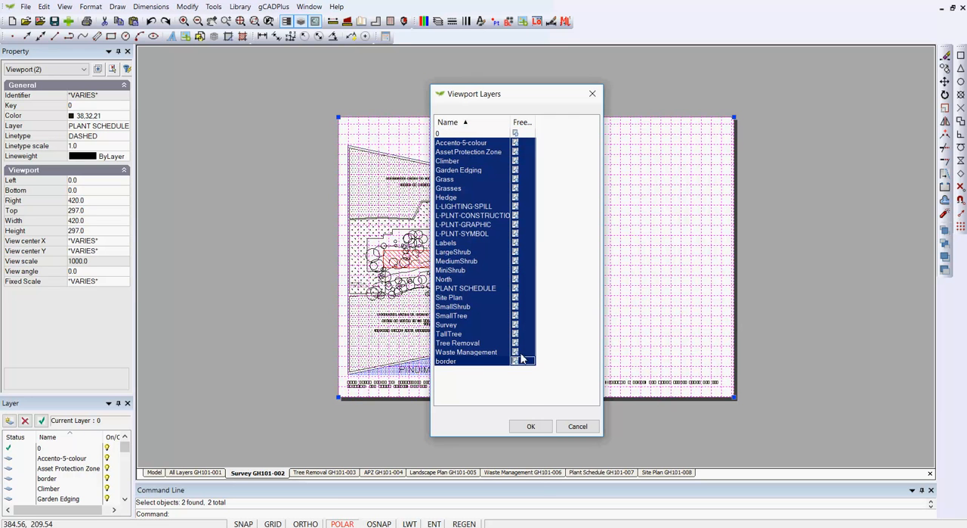
left_click(531, 427)
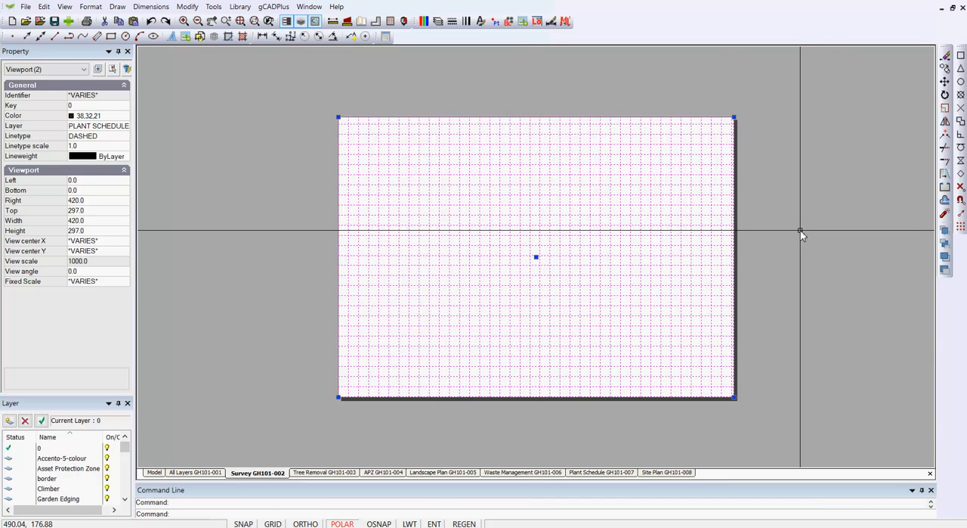
key("Escape")
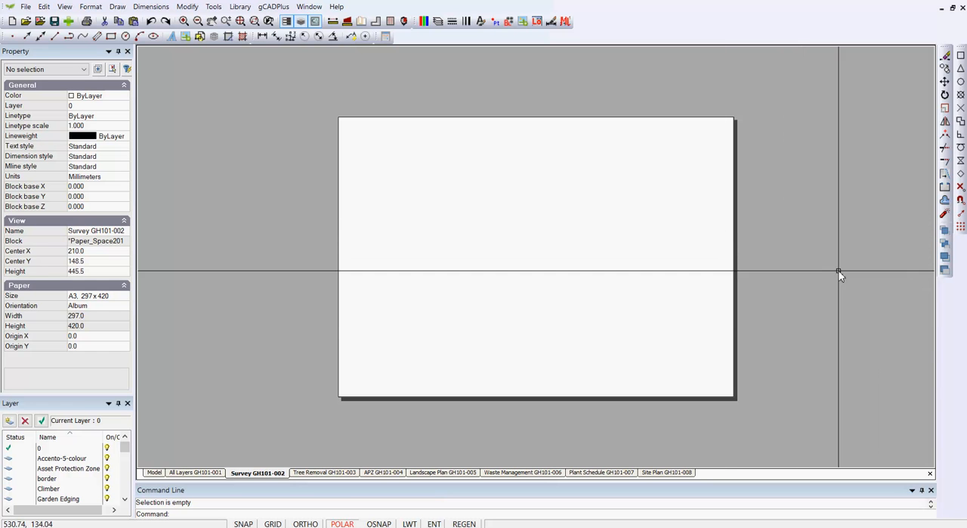
Set the linetype of both Survey layout viewports to Continuous.
left_click(806, 266)
left_click(695, 201)
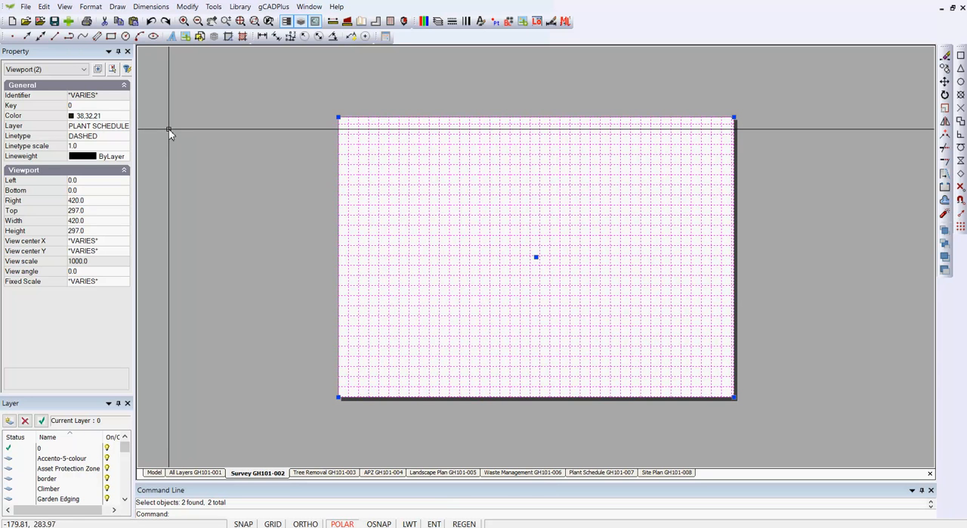
left_click(119, 137)
left_click(124, 136)
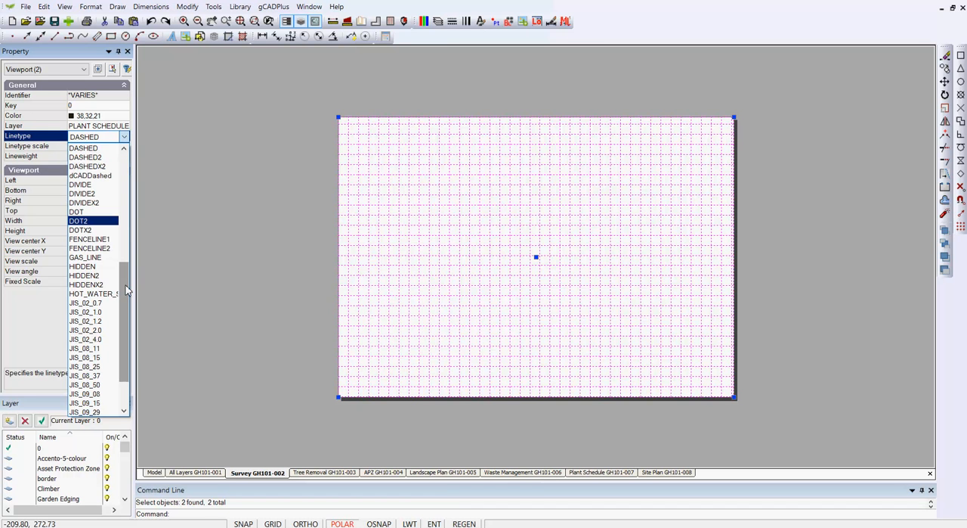
left_click_drag(124, 296, 131, 238)
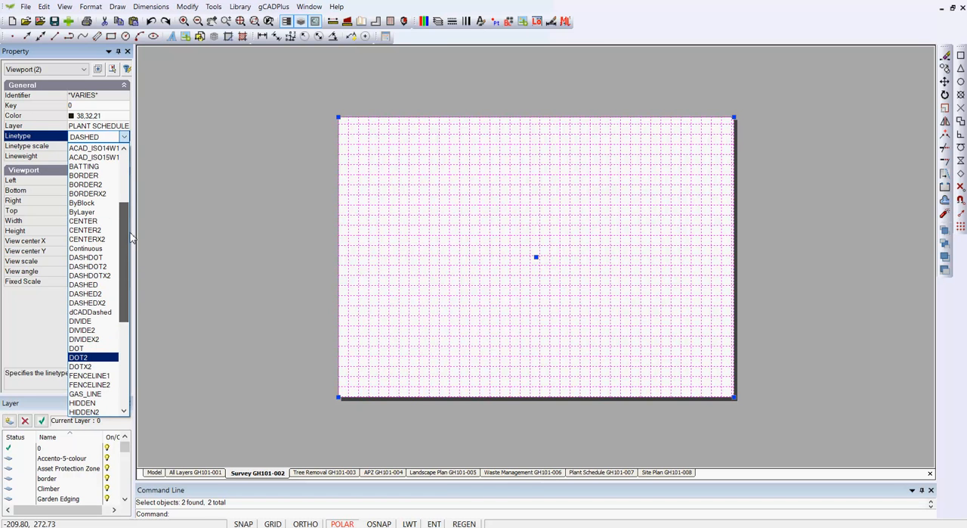
left_click(94, 248)
key("Escape")
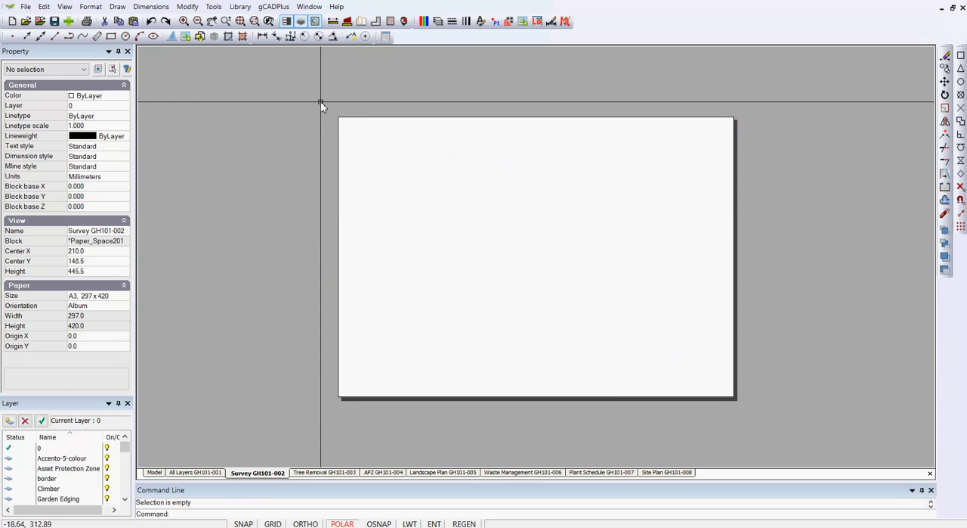
left_click_drag(345, 201, 325, 186)
key("Delete")
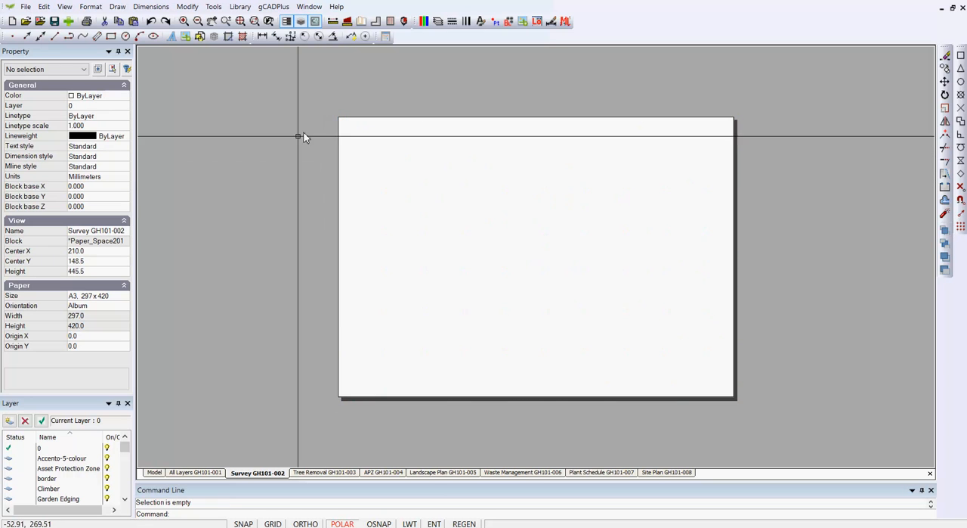
Turn on the TallTree layer in the layer properties.
left_click(437, 21)
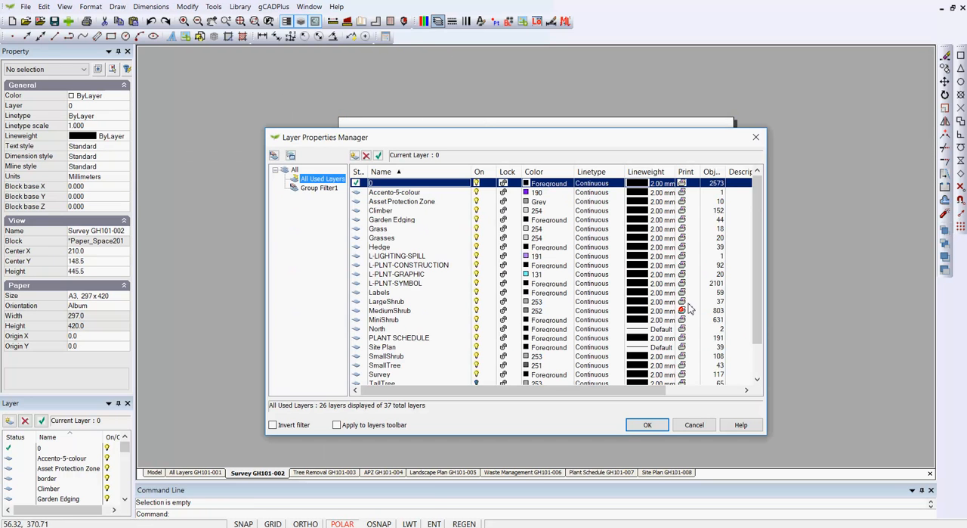
left_click_drag(758, 325, 755, 376)
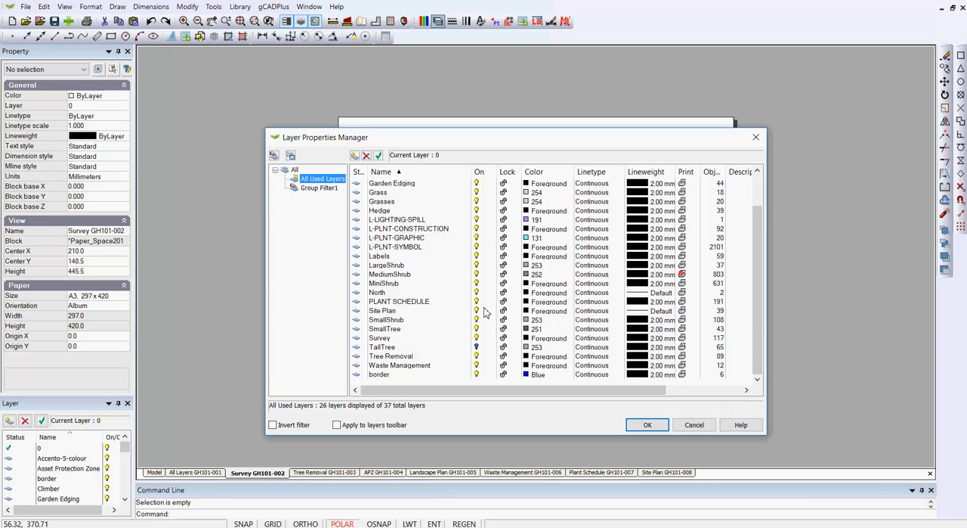
left_click(476, 346)
left_click(648, 425)
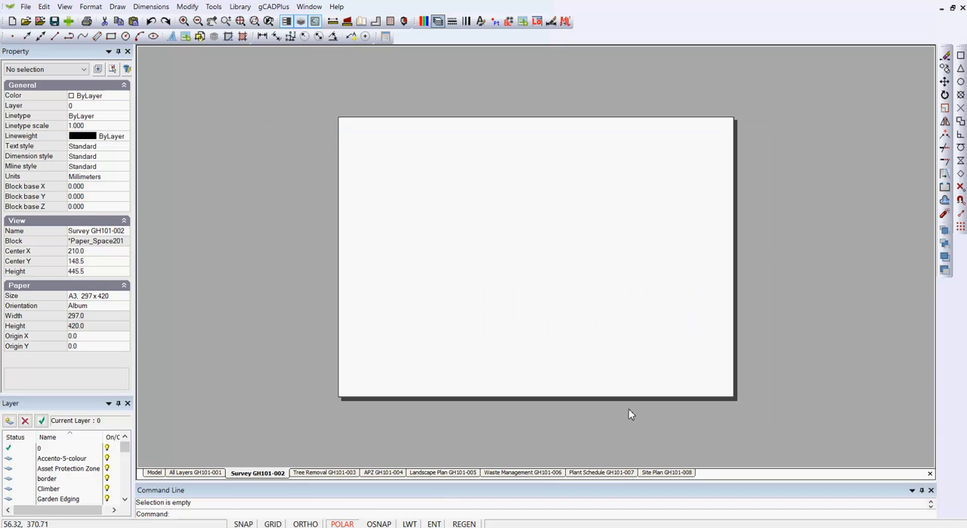
Review the freeze settings of all layers in both Survey layout viewports without changing them.
left_click(797, 338)
left_click(682, 255)
right_click(682, 256)
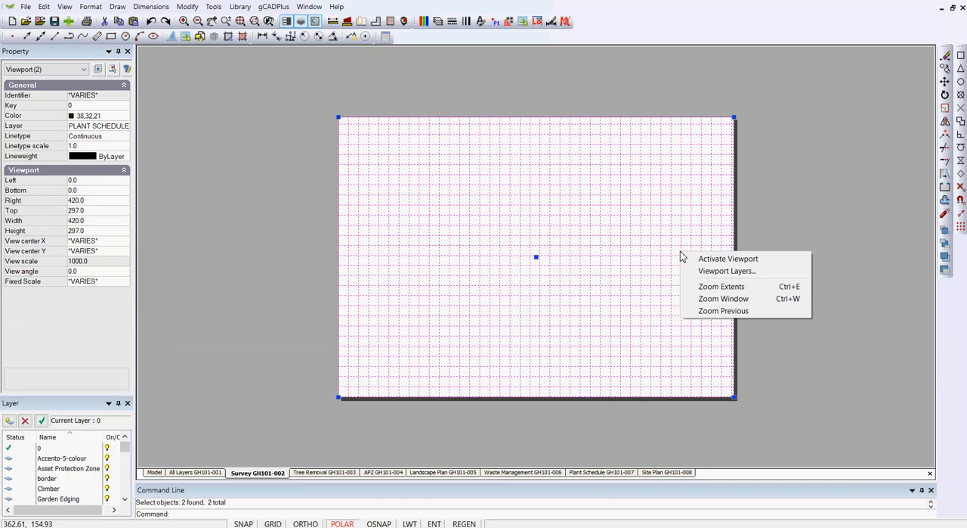
left_click(711, 269)
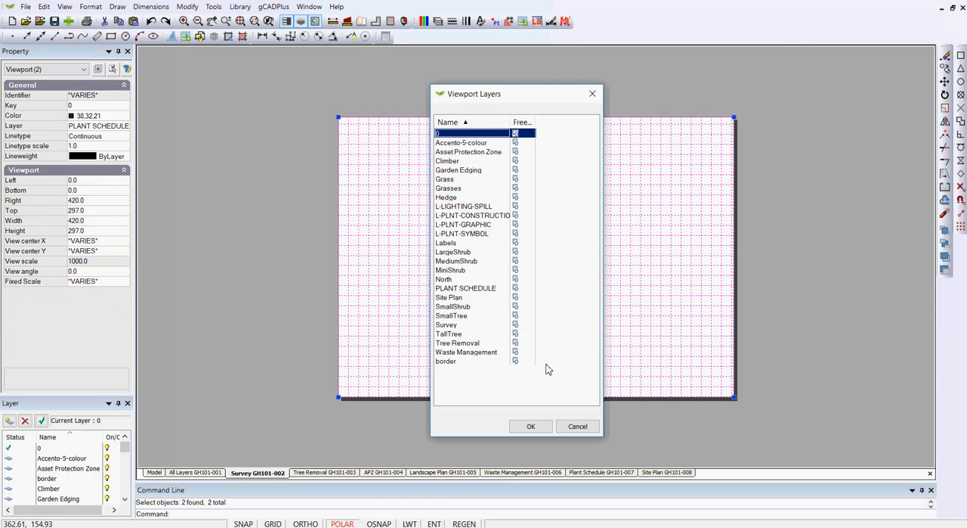
left_click(579, 426)
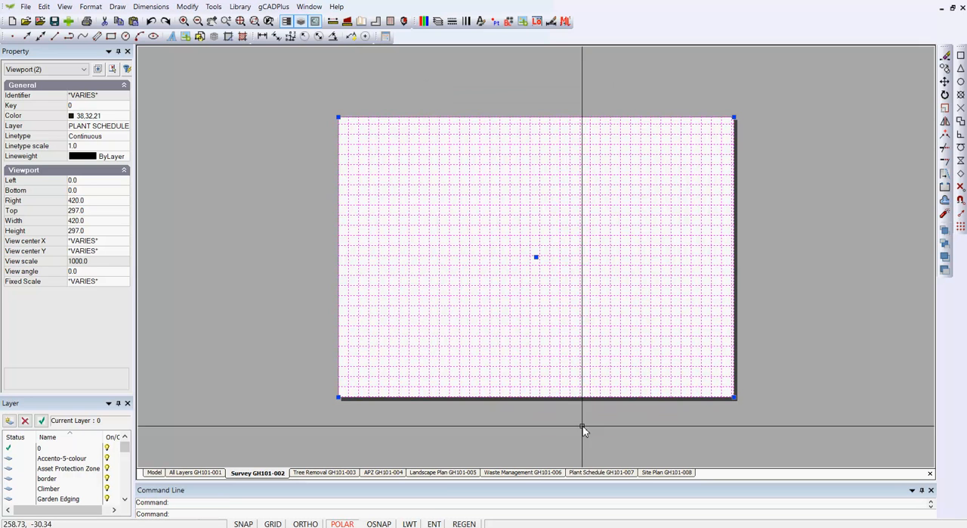
key("Escape")
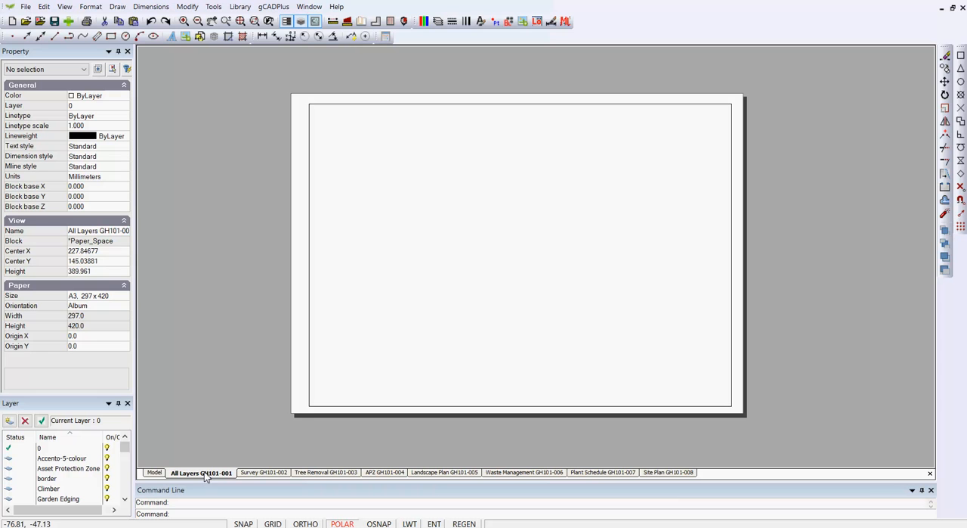
Go to model space and turn visibility on for all layers in the All Used Layers filter.
left_click(155, 473)
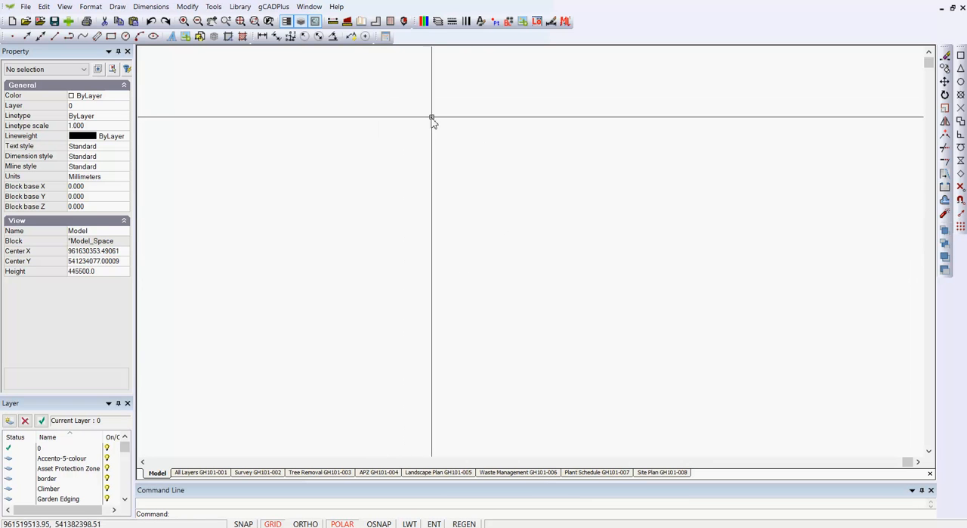
left_click(438, 21)
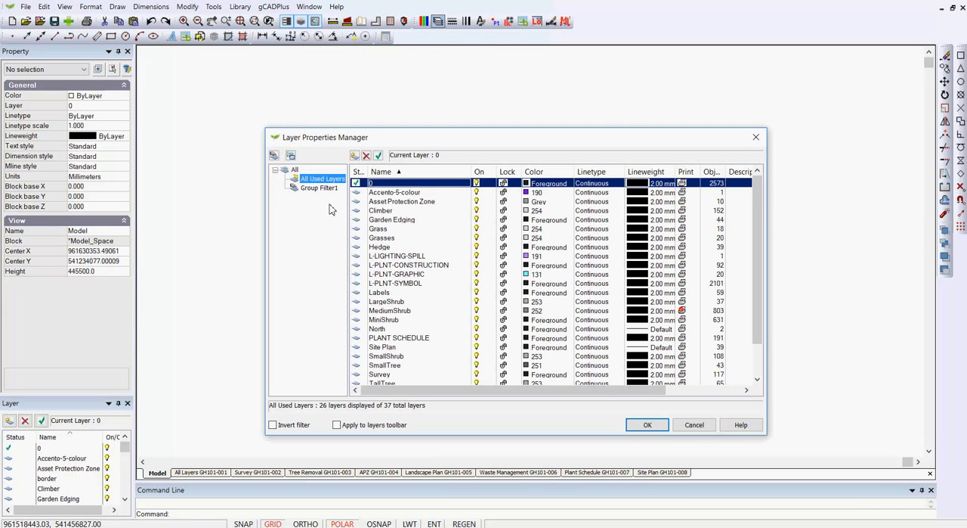
right_click(319, 180)
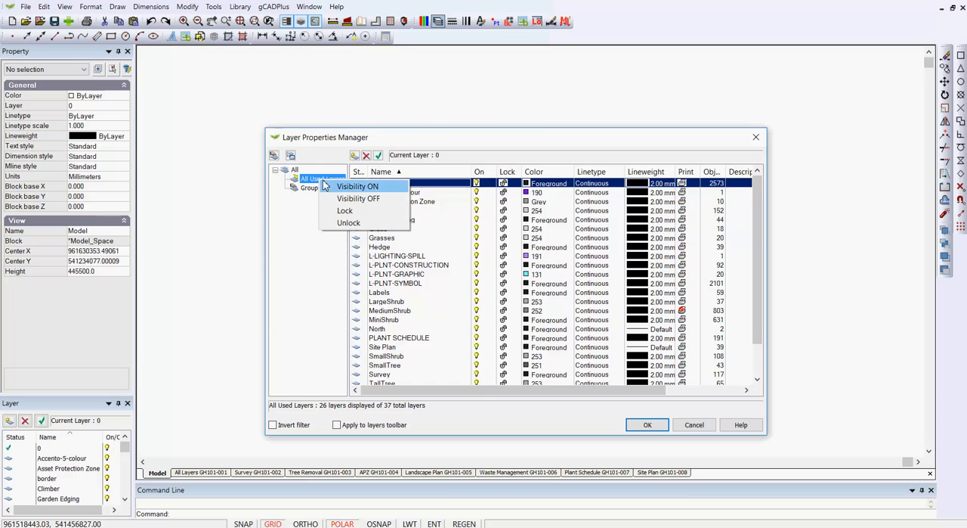
left_click(350, 186)
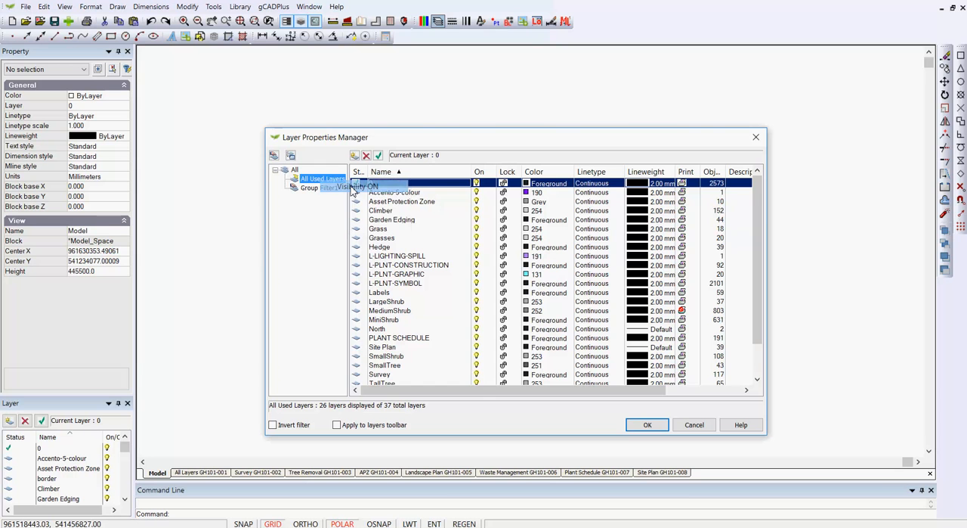
left_click(648, 424)
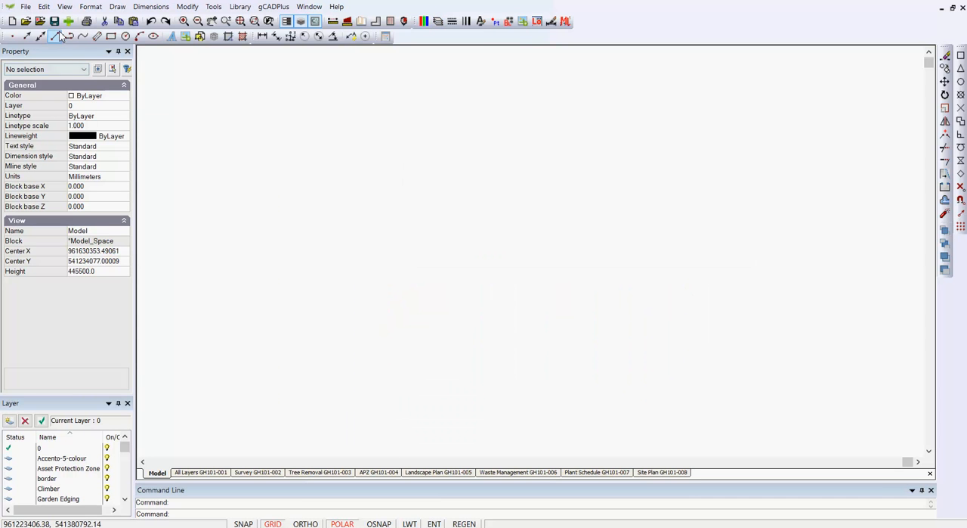
Close the drawing and reopen Test2.lcd.lcd from the recent files.
left_click(26, 8)
left_click(41, 99)
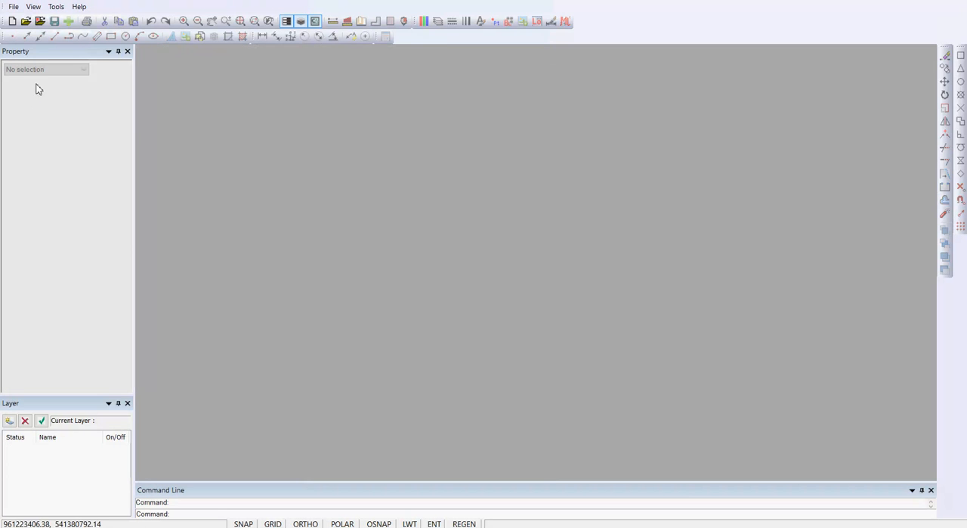
left_click(40, 21)
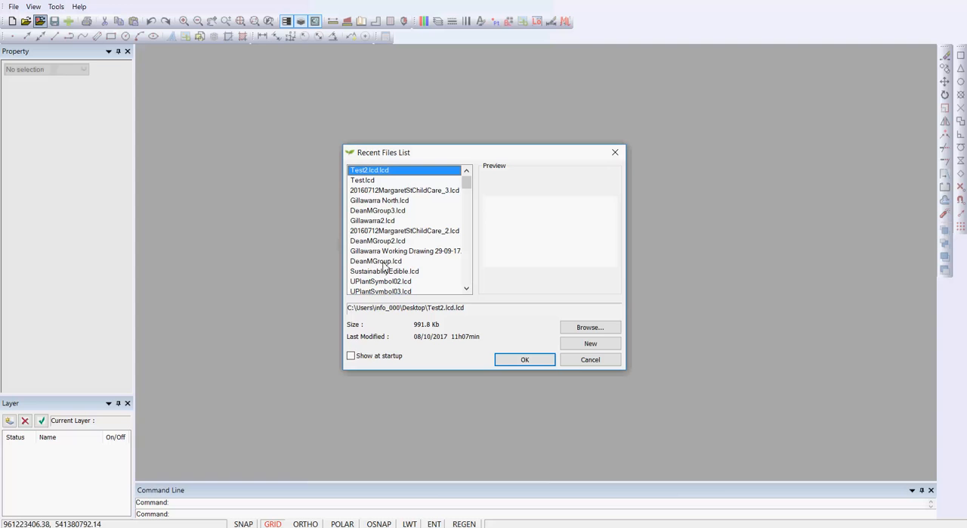
left_click(521, 361)
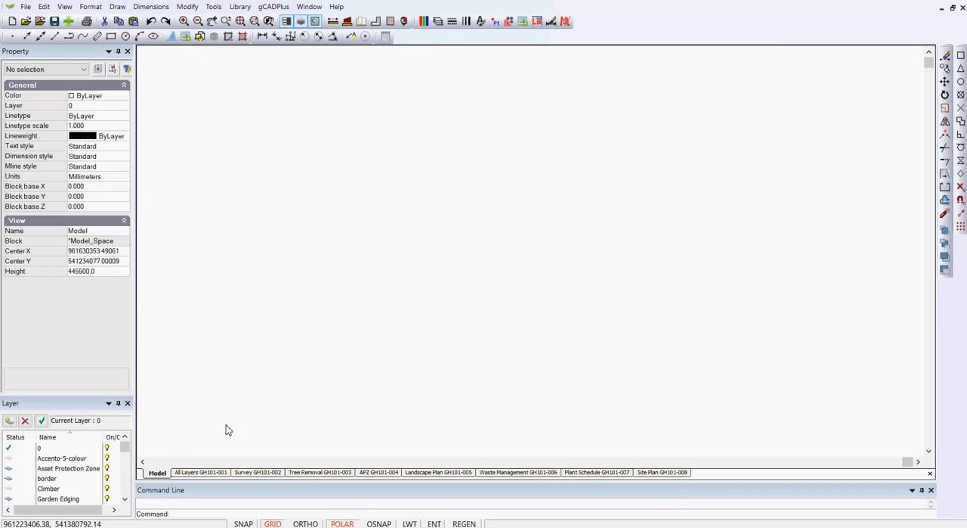
Zoom model space to the extents of the landscape plan.
scroll(363, 345, "down", 4)
right_click(400, 305)
left_click(444, 312)
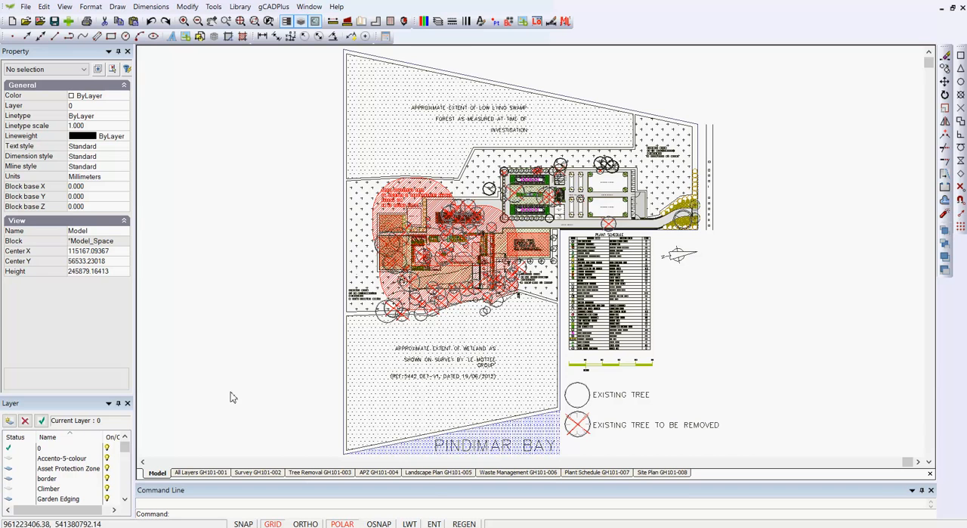
Open the All Layers layout, inspect its viewport's contents in model space and return to the layout.
left_click(200, 473)
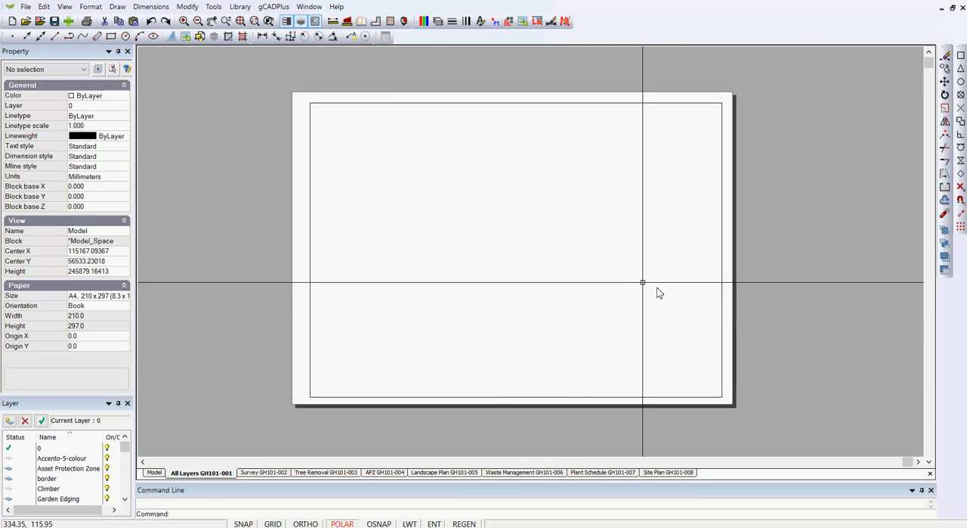
double_click(597, 268)
right_click(619, 180)
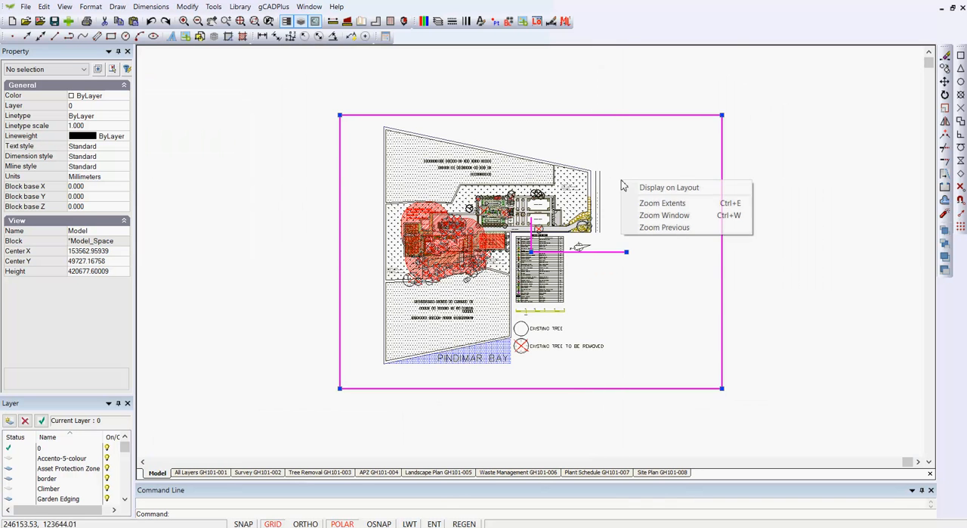
left_click(649, 188)
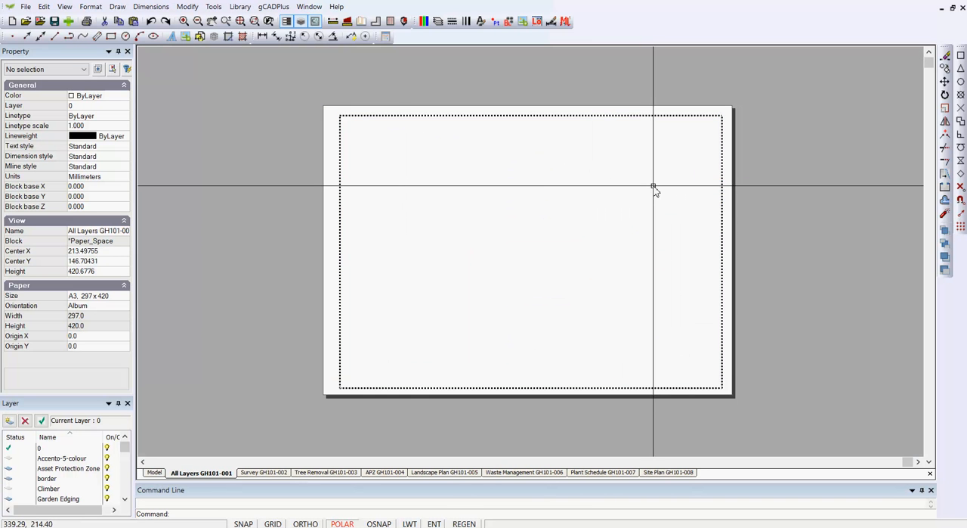
Resize the two stacked viewports on the Survey layout to about 400 by 282 mm, inside the sheet edges.
left_click(269, 473)
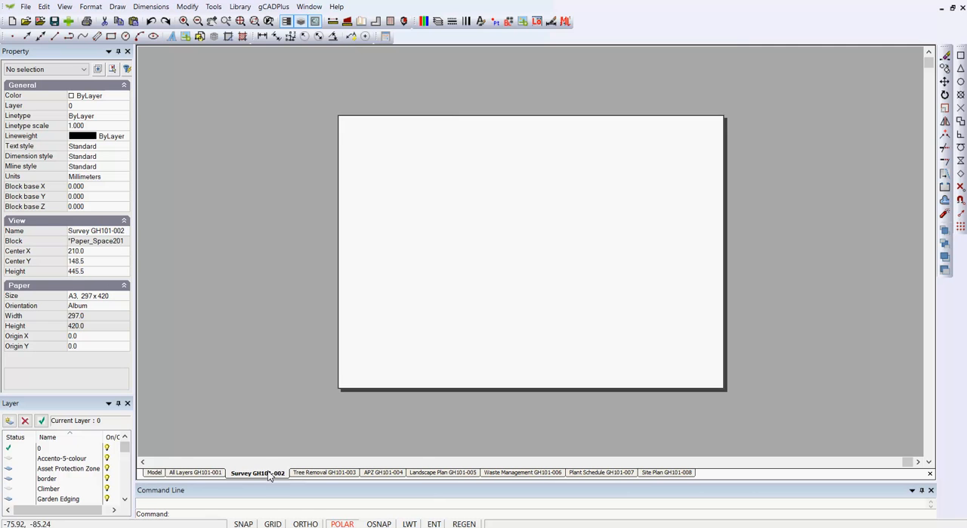
double_click(475, 270)
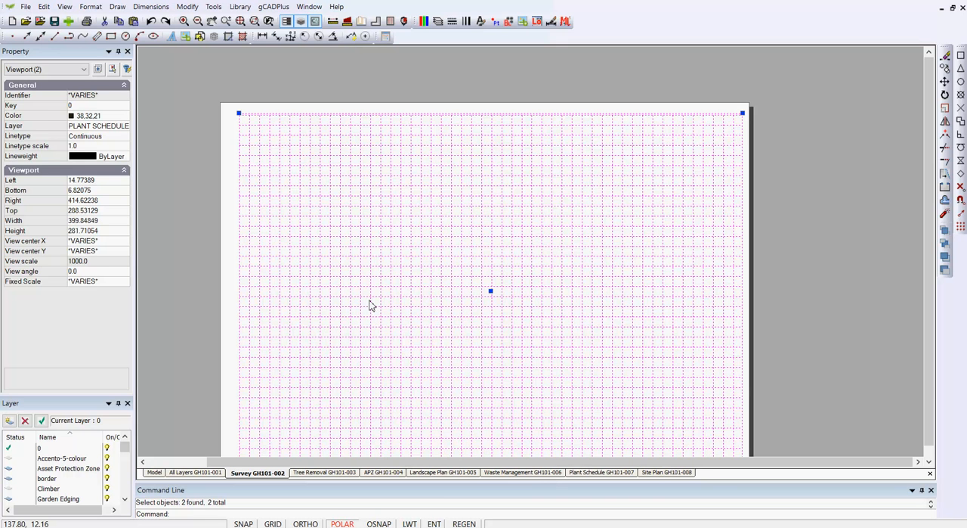
key("Escape")
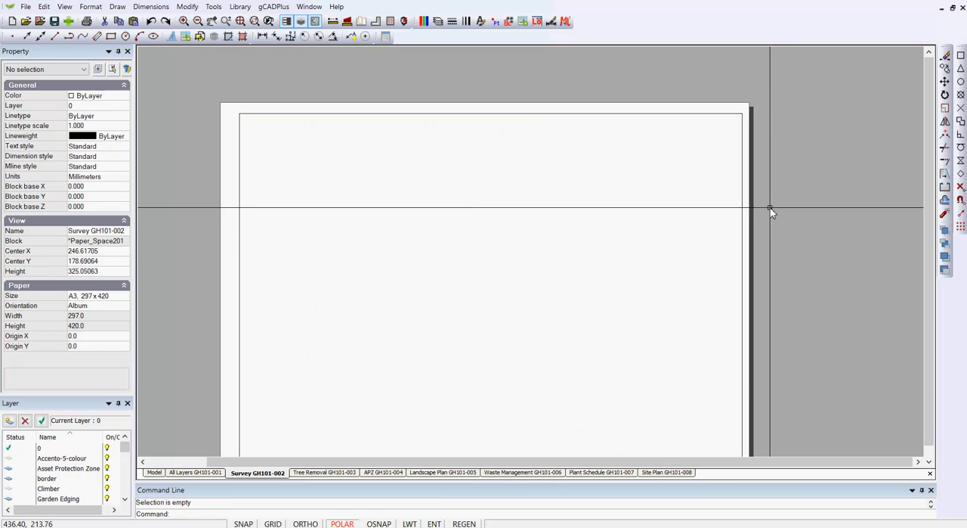
Select both Survey layout viewports together and check the object types in the selection.
left_click(756, 141)
left_click(734, 129)
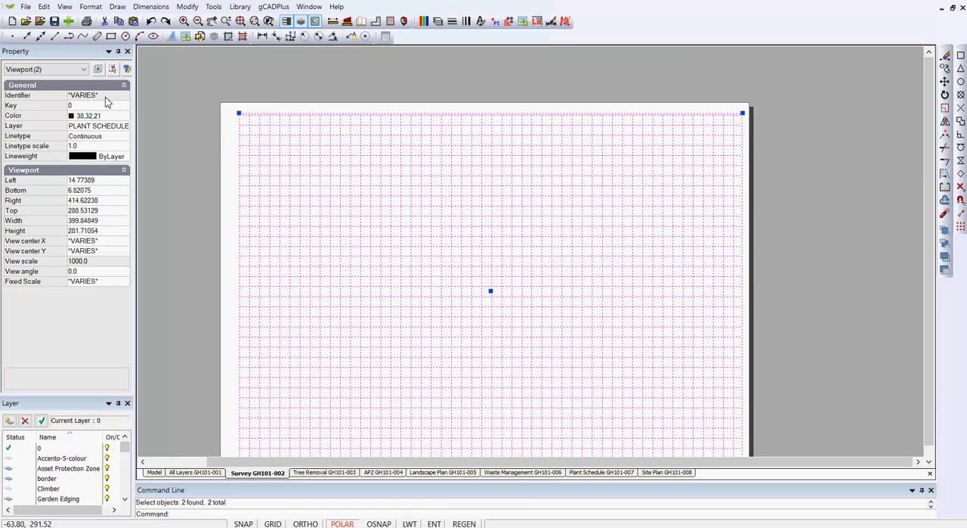
left_click(84, 70)
left_click(307, 74)
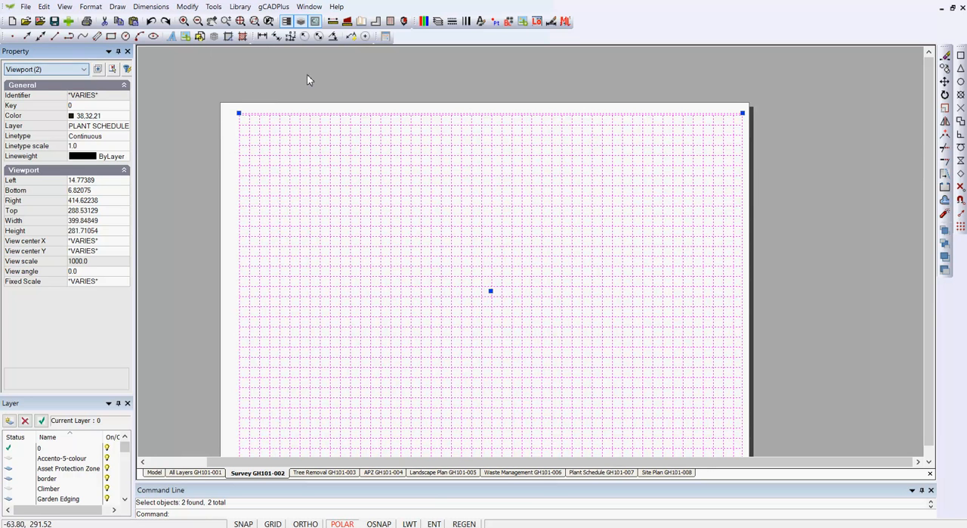
Deselect both Survey layout viewports, check the uppermost one's properties on its own, and clear the selection.
left_click(806, 129)
key("Escape")
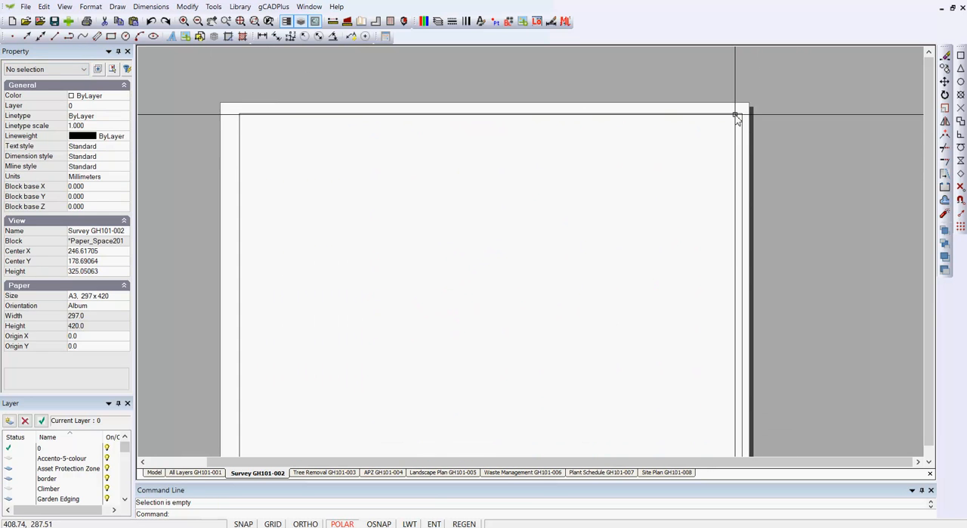
left_click(753, 126)
key("Escape")
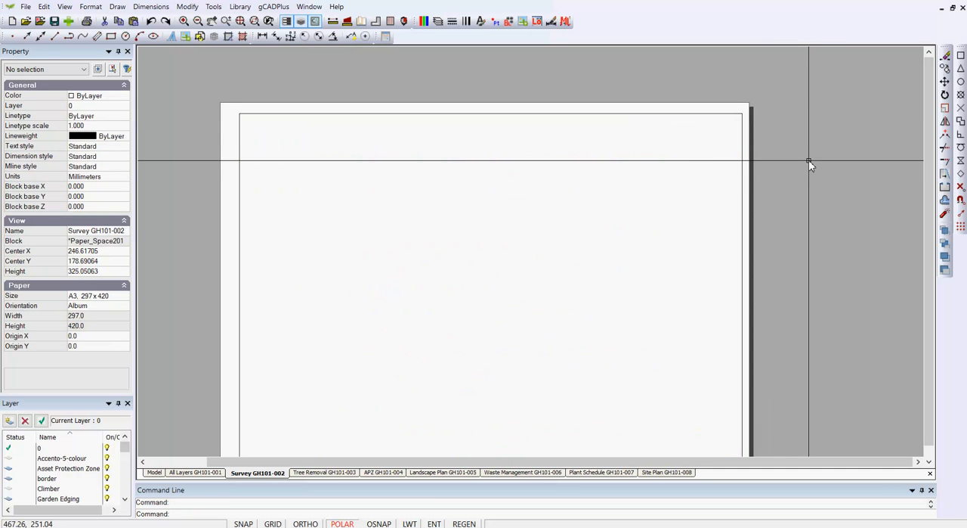
left_click(724, 117)
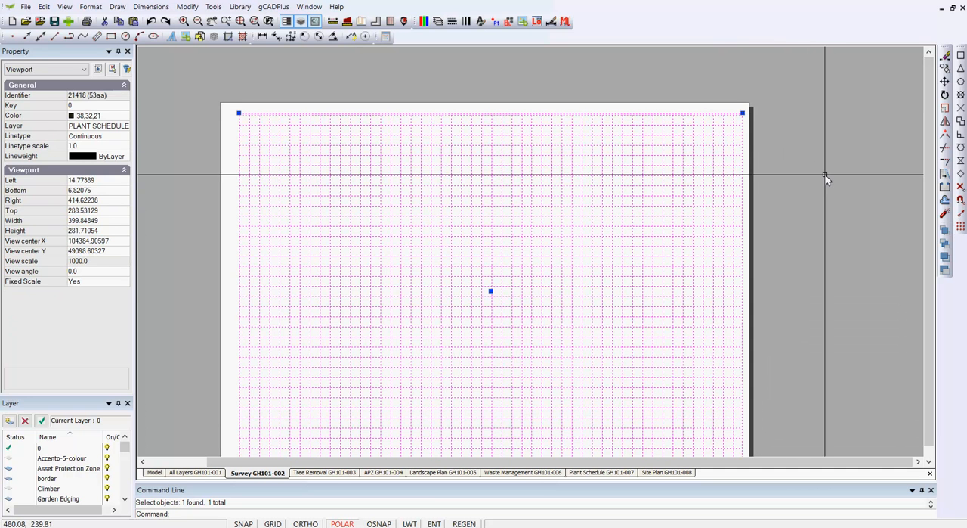
key("Escape")
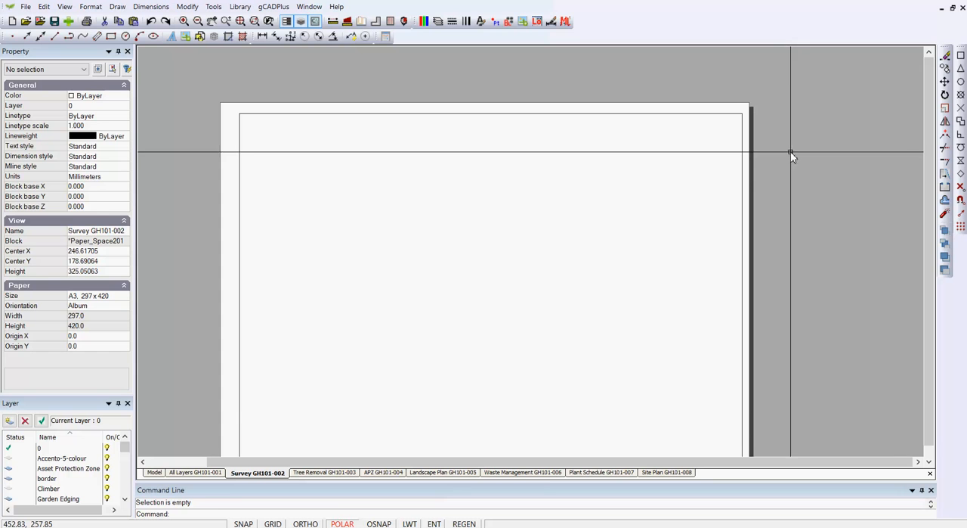
Move the uppermost viewport on the Survey layout from the PLANT SCHEDULE layer to layer 0.
left_click(737, 132)
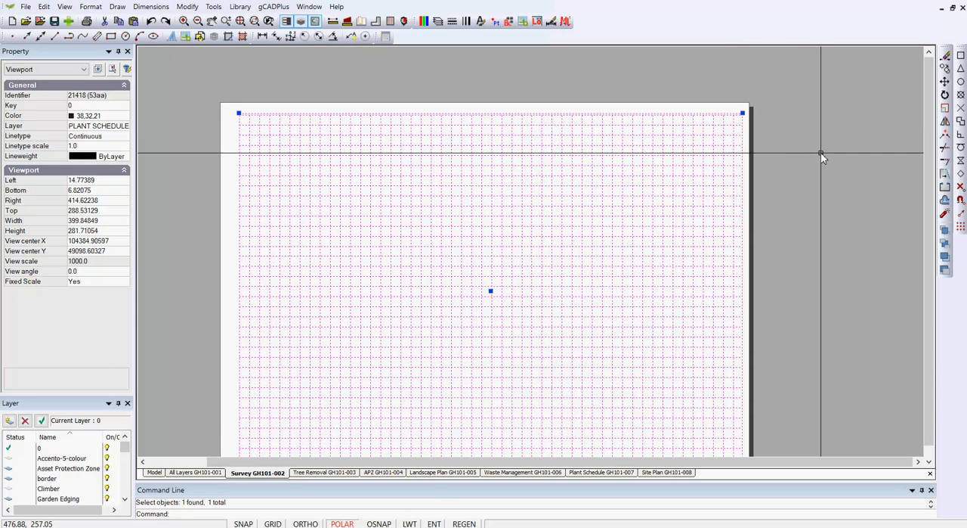
left_click(127, 127)
left_click(126, 127)
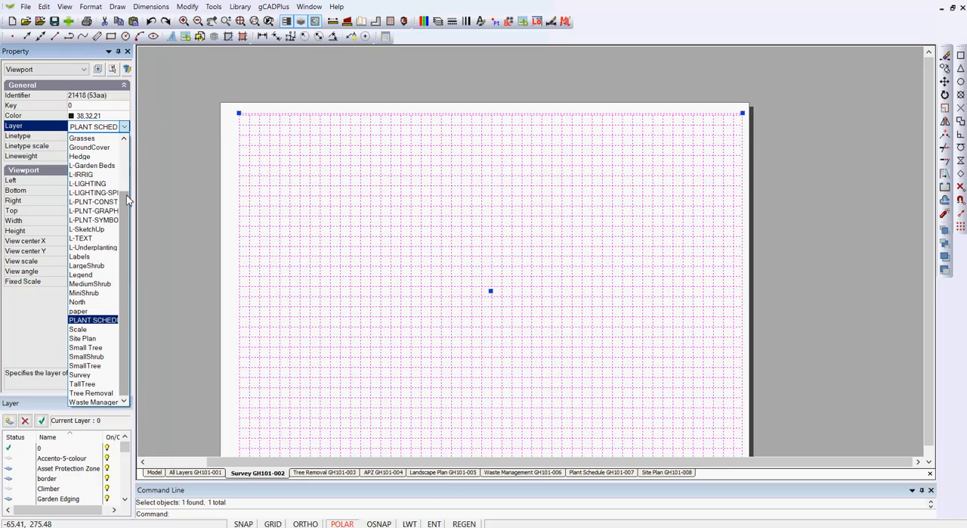
left_click(103, 139)
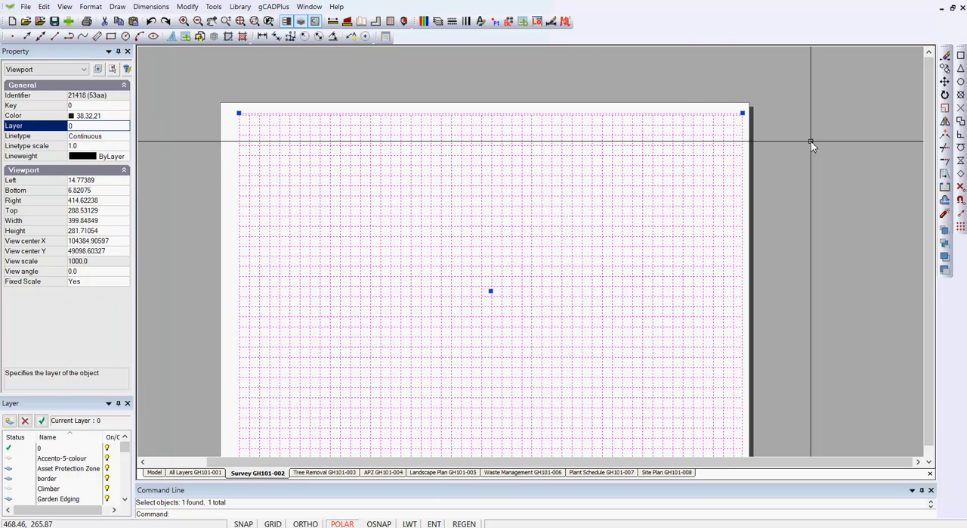
key("Escape")
Inspect the area covered by the Survey viewport in model space and return to the layout.
double_click(711, 168)
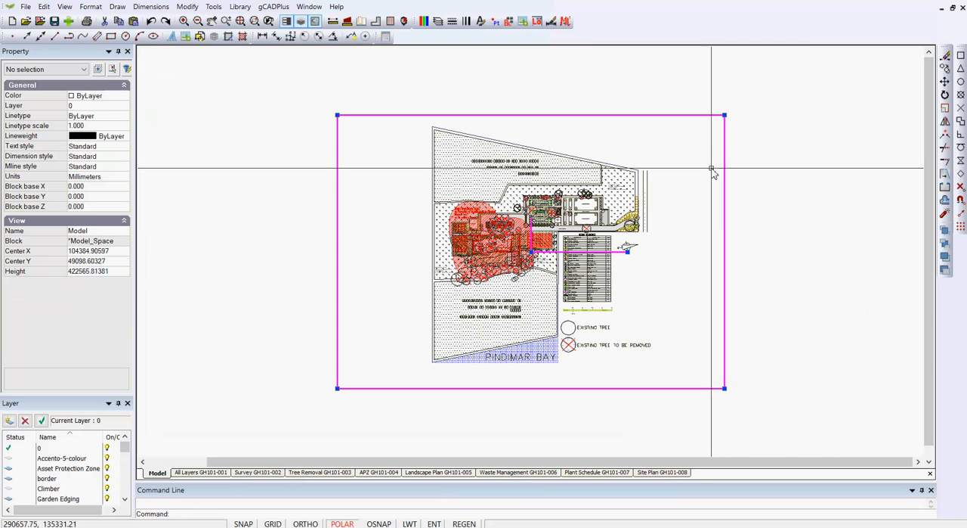
right_click(659, 151)
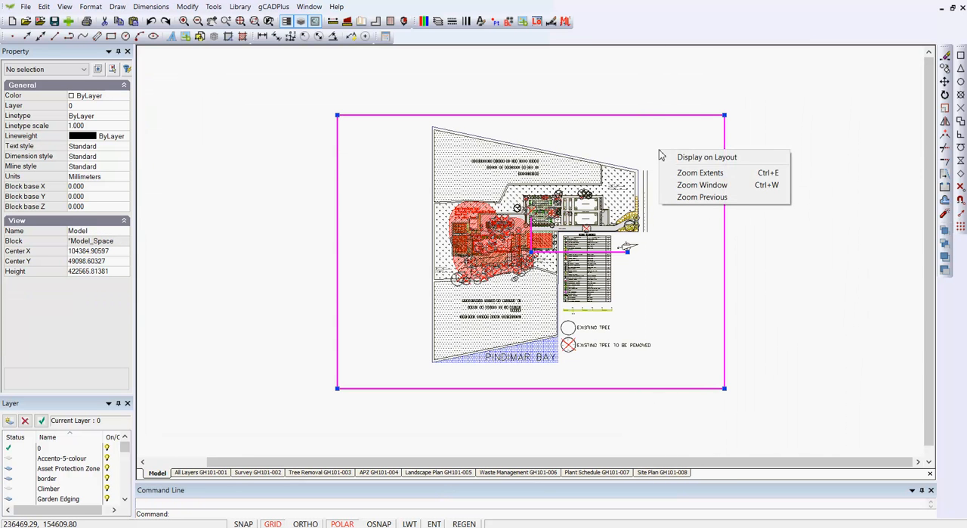
left_click(695, 158)
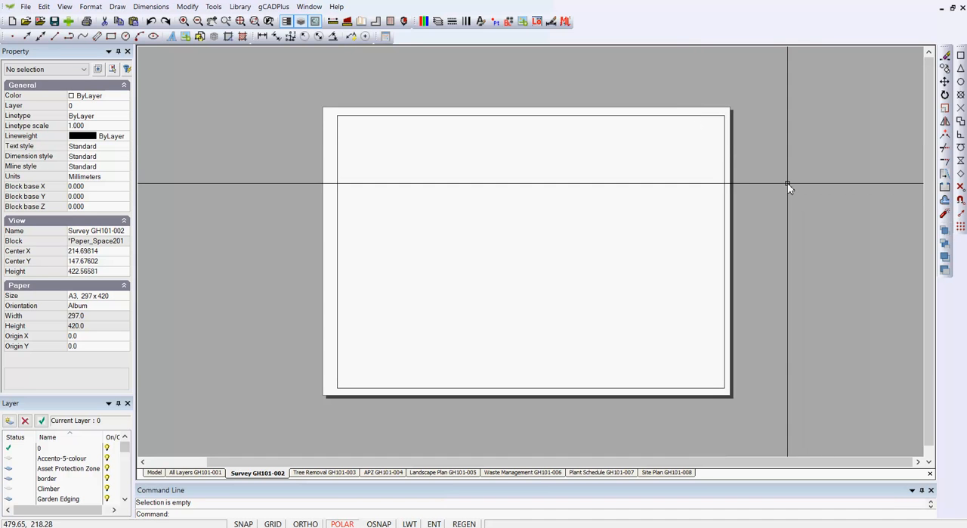
Switch to the All Layers layout and add a new layout to the drawing's layout list.
left_click(197, 472)
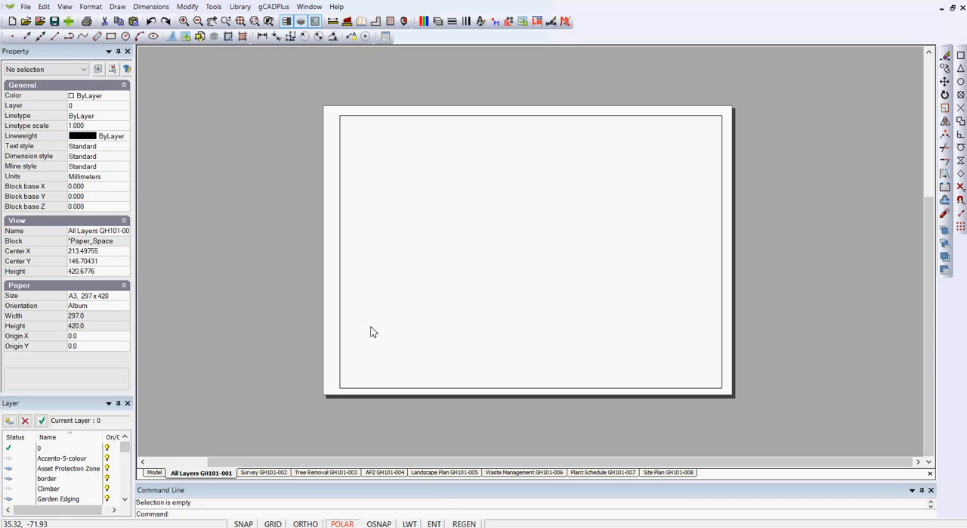
left_click(90, 6)
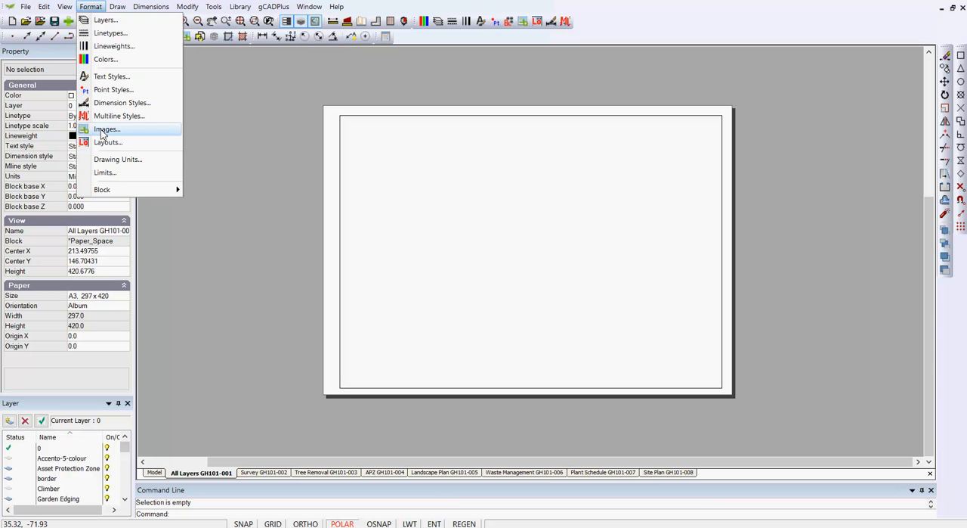
left_click(110, 143)
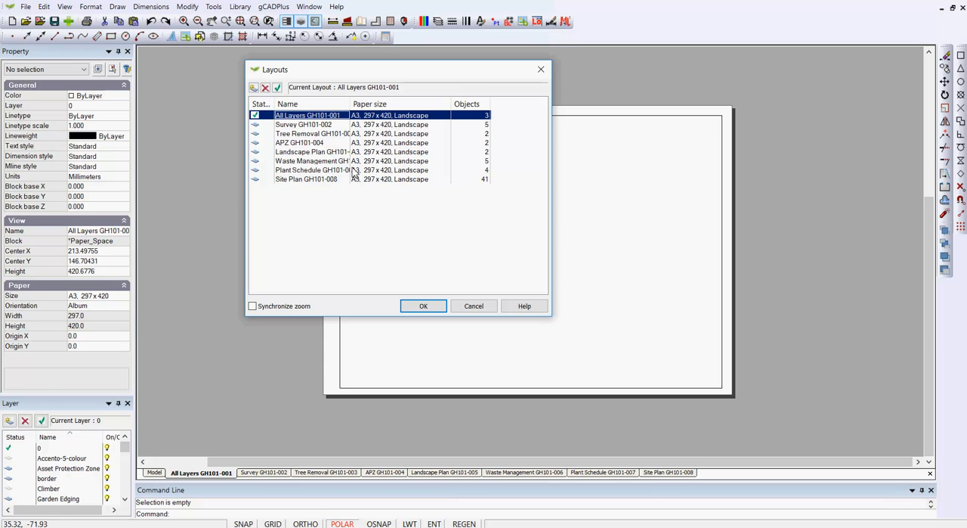
left_click(253, 89)
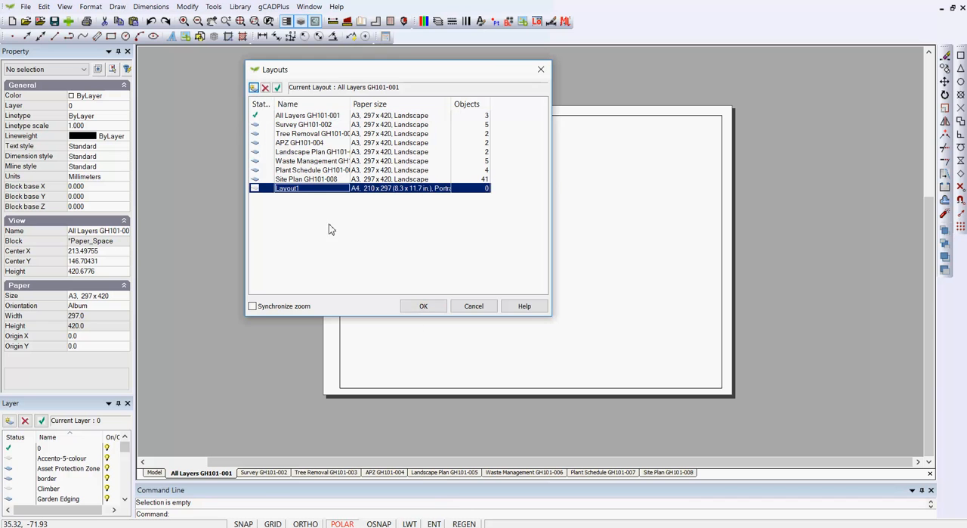
Set the new layout's paper size to A3, 297 x 420, in landscape orientation and apply the layout changes.
left_click(446, 188)
left_click(550, 216)
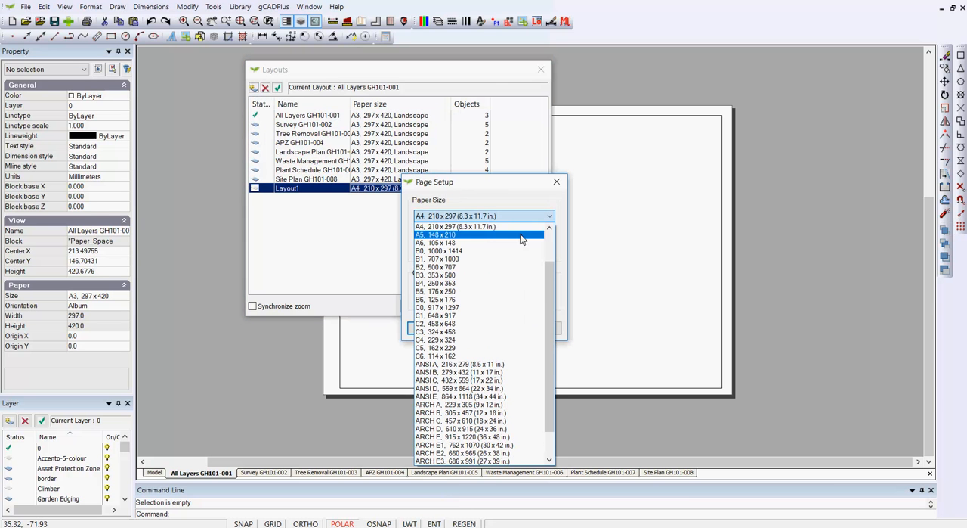
scroll(529, 348, "up", 5)
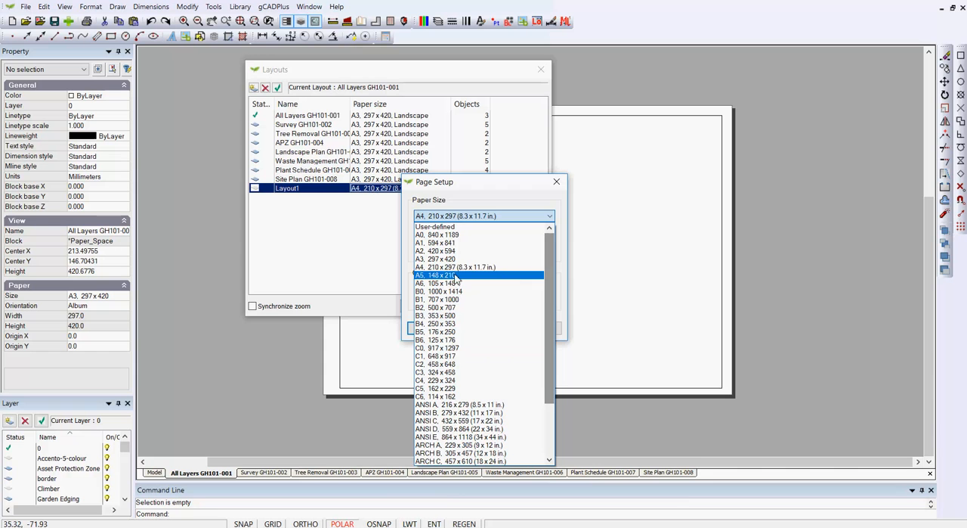
left_click(435, 259)
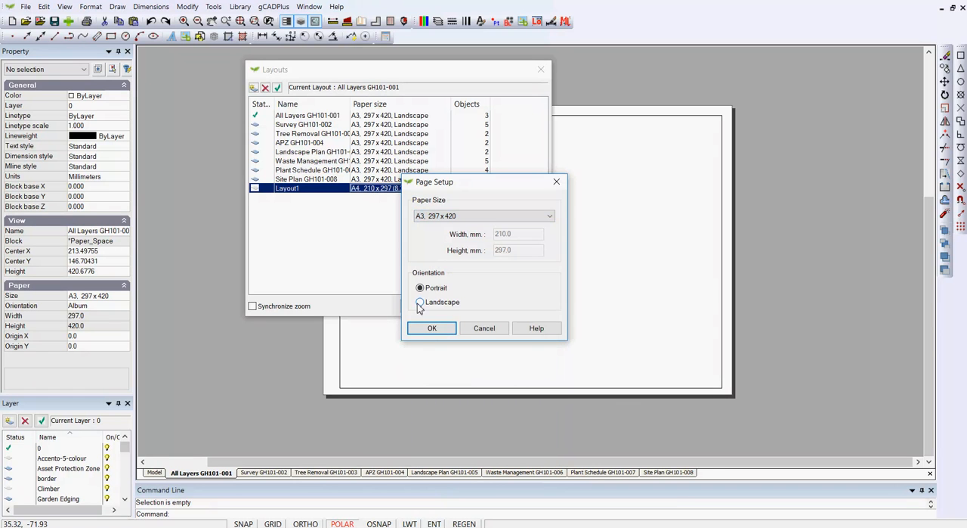
left_click(421, 302)
left_click(432, 328)
left_click(424, 306)
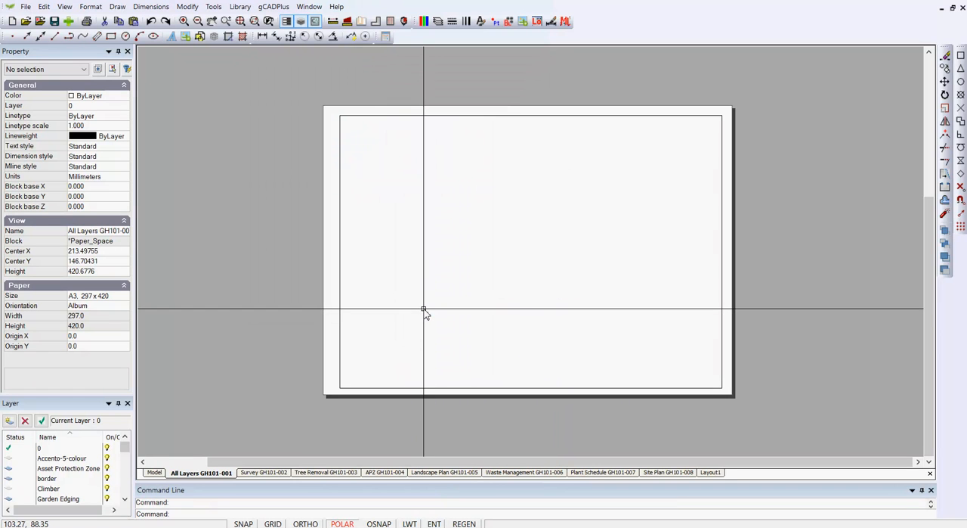
Examine the contents of Layout1 and compare them with the All Layers, Survey, Tree Removal, APZ and Landscape Plan layouts, ending on Survey.
left_click(711, 472)
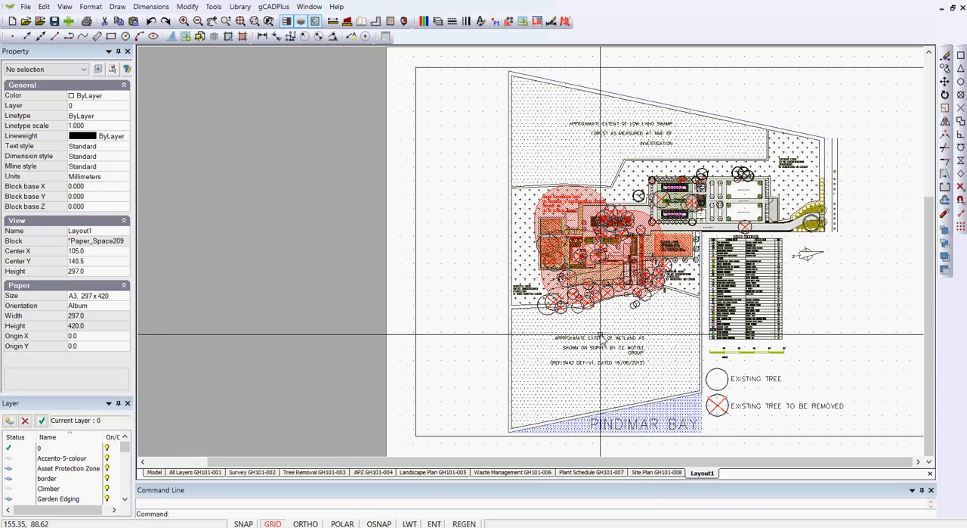
middle_click_drag(529, 340, 459, 336)
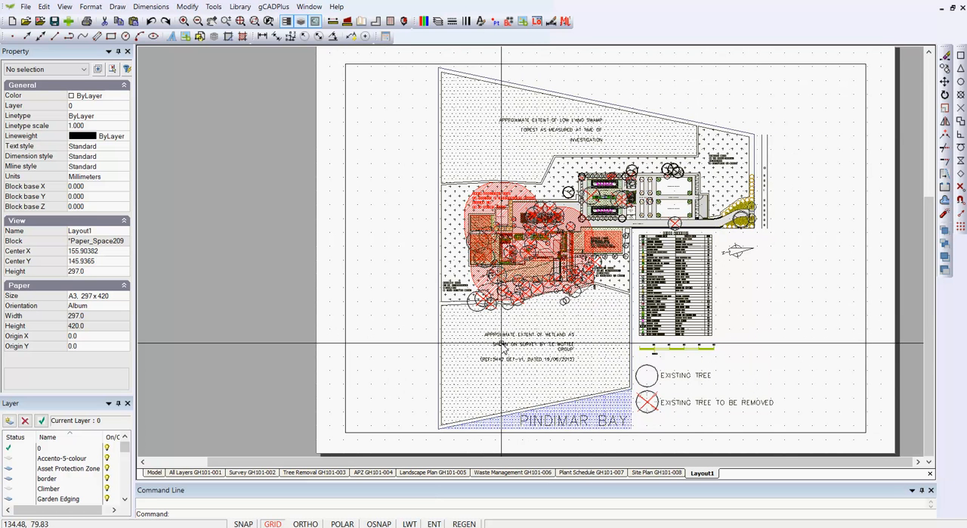
left_click(220, 472)
left_click(253, 472)
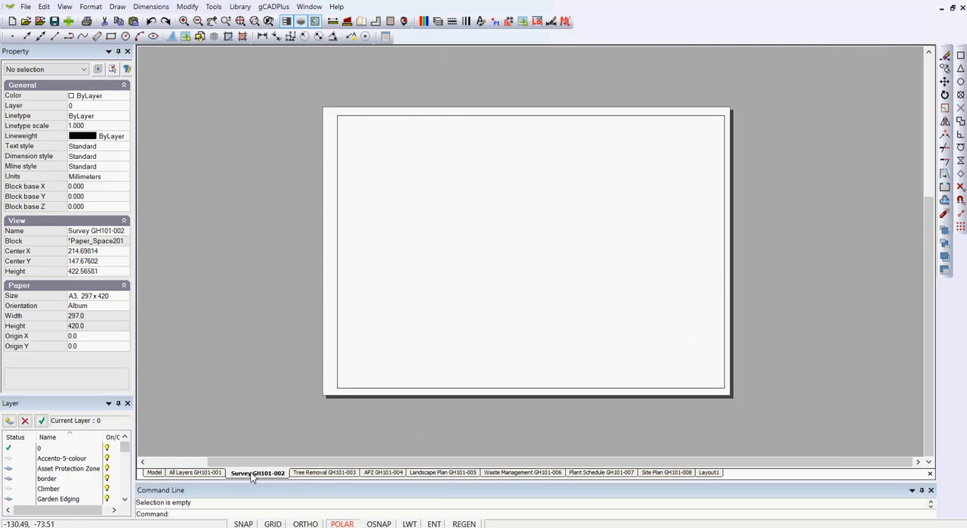
left_click(319, 475)
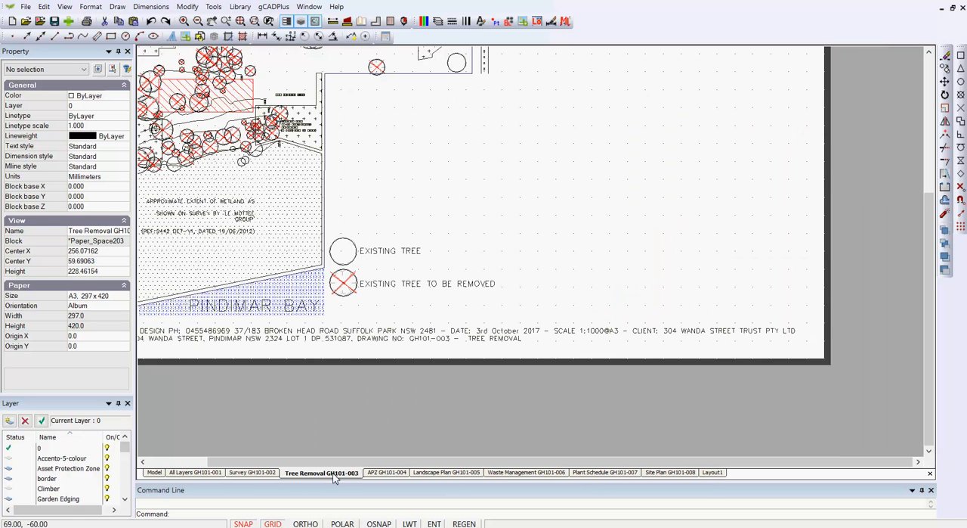
left_click(387, 474)
left_click(431, 474)
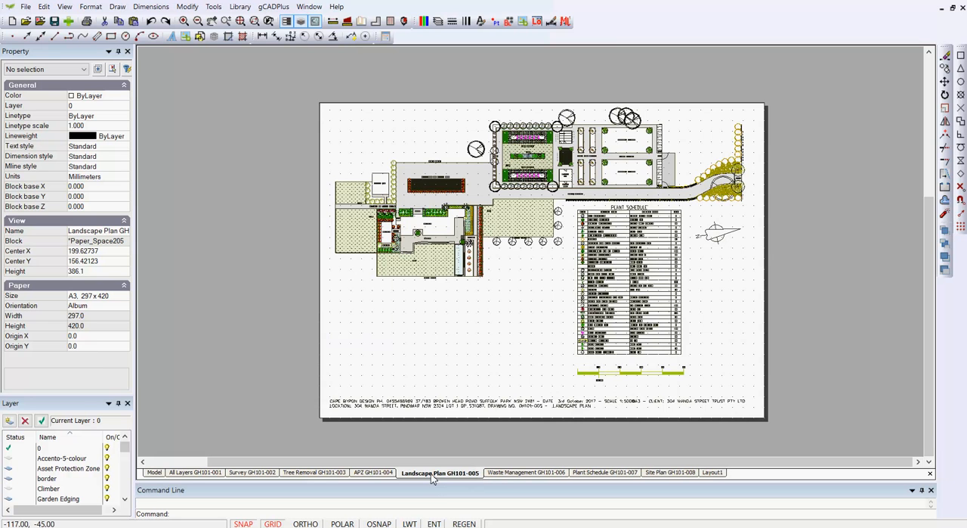
left_click(191, 473)
left_click(257, 473)
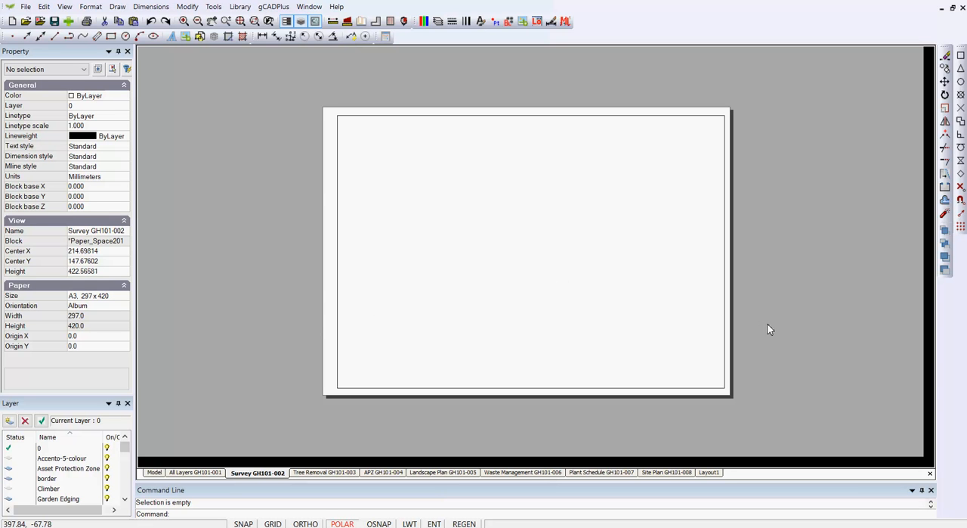
Freeze every layer from 0 through paper in the Survey layout's viewport and clear the selection.
left_click(752, 282)
left_click(710, 260)
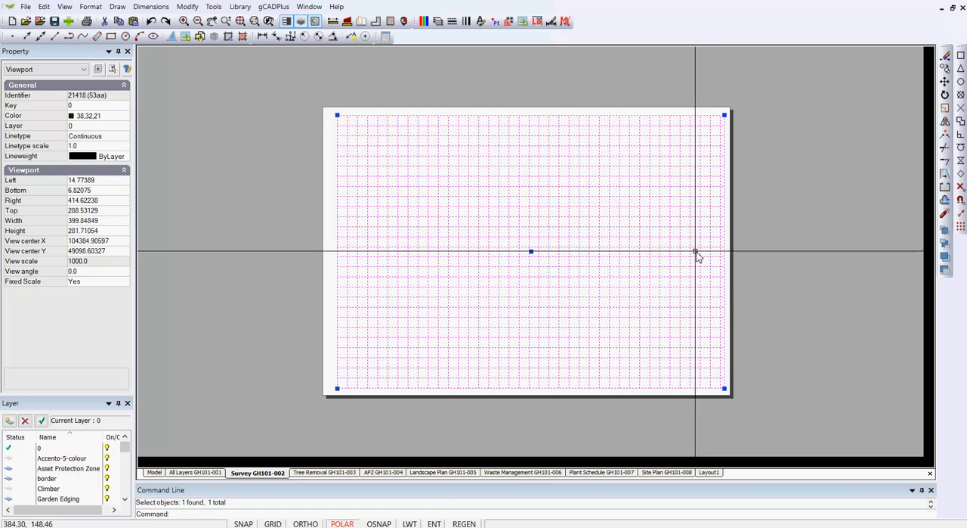
right_click(693, 249)
left_click(727, 269)
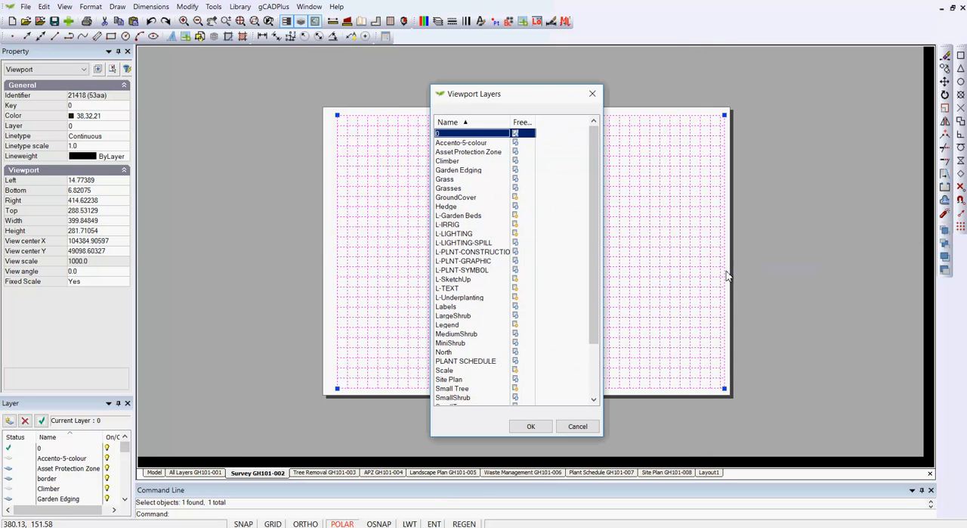
left_click(525, 137)
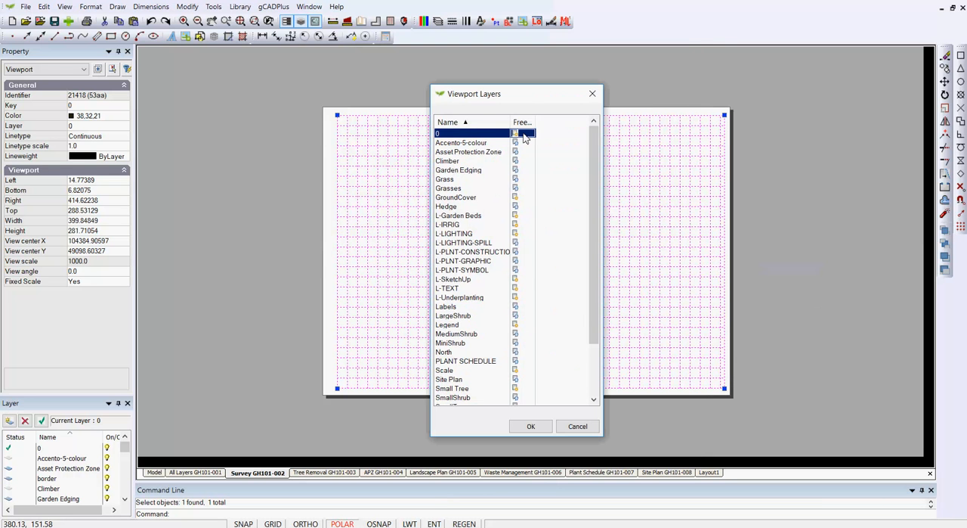
left_click_drag(595, 329, 601, 399)
left_click(519, 399, "shift")
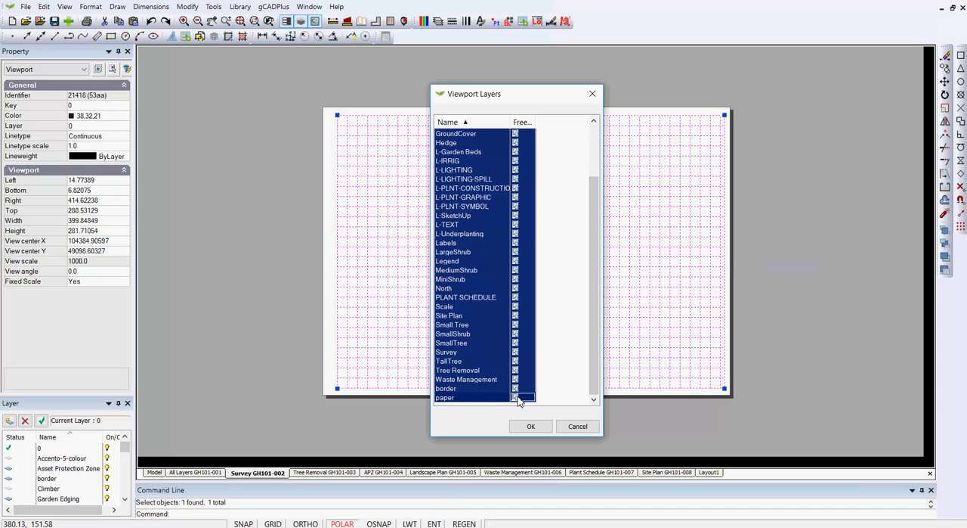
left_click(530, 426)
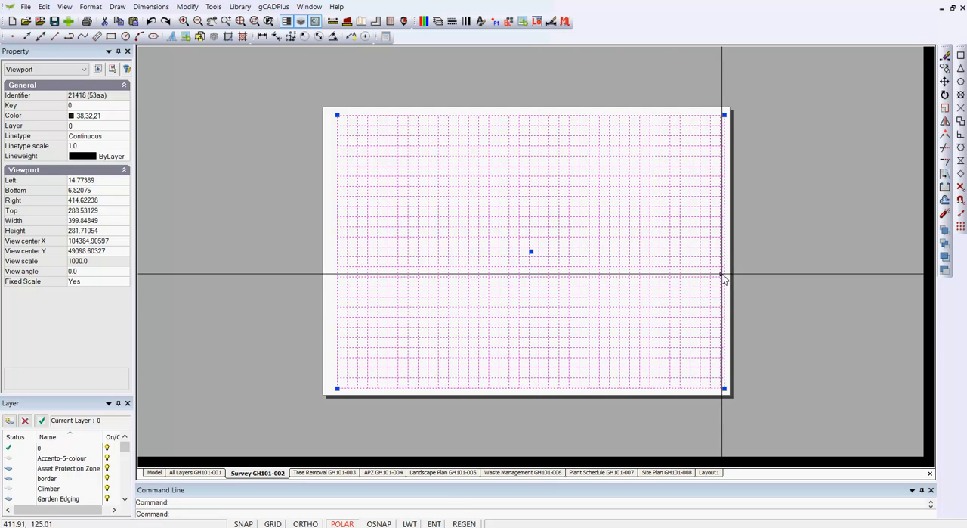
right_click(765, 275)
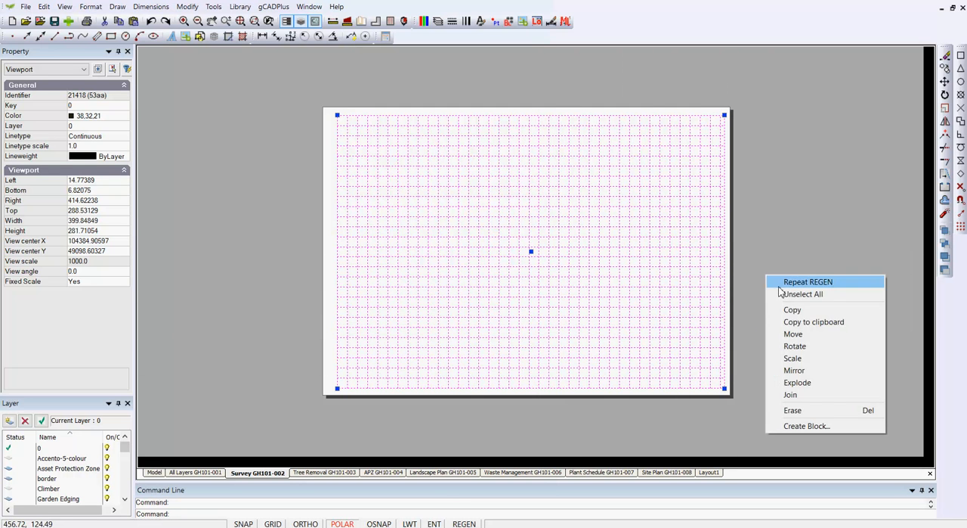
left_click(782, 293)
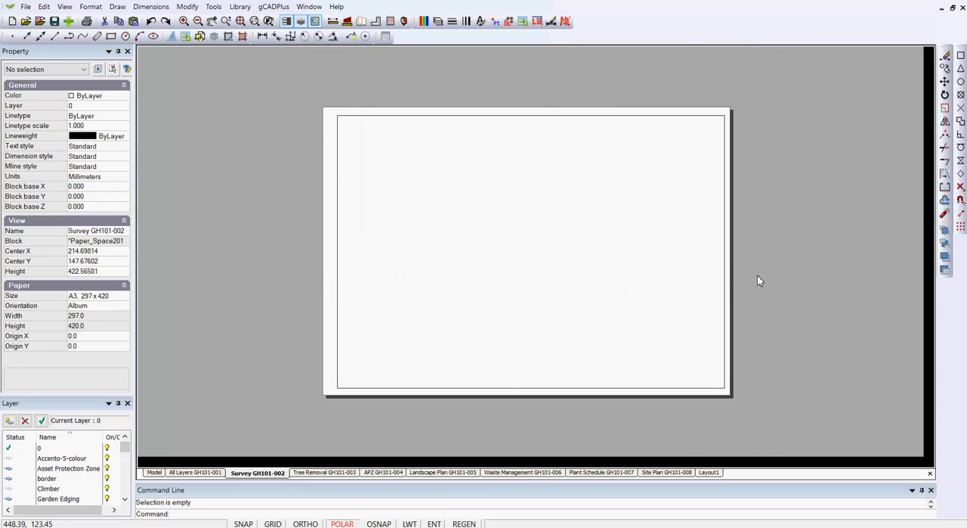
Thaw every layer from 0 through paper in the Survey layout's viewport.
left_click(724, 257)
right_click(689, 241)
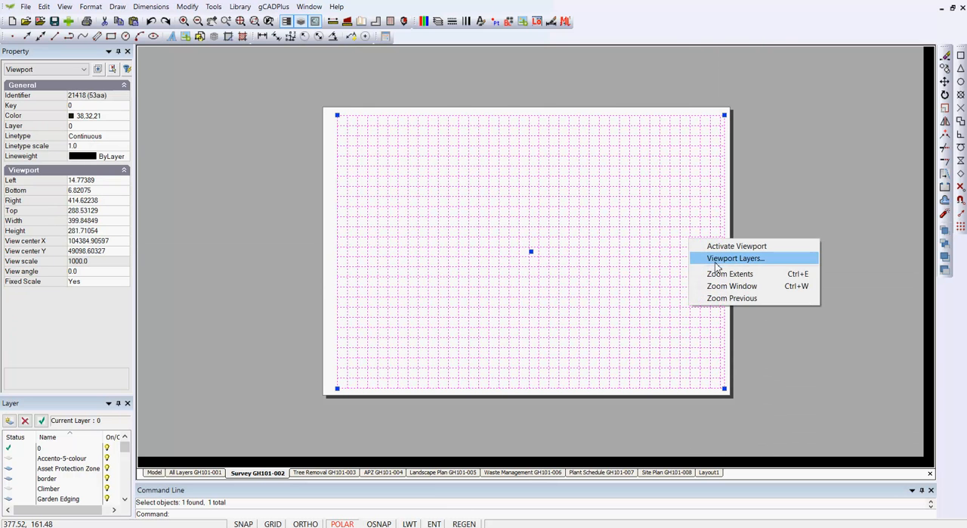
left_click(717, 259)
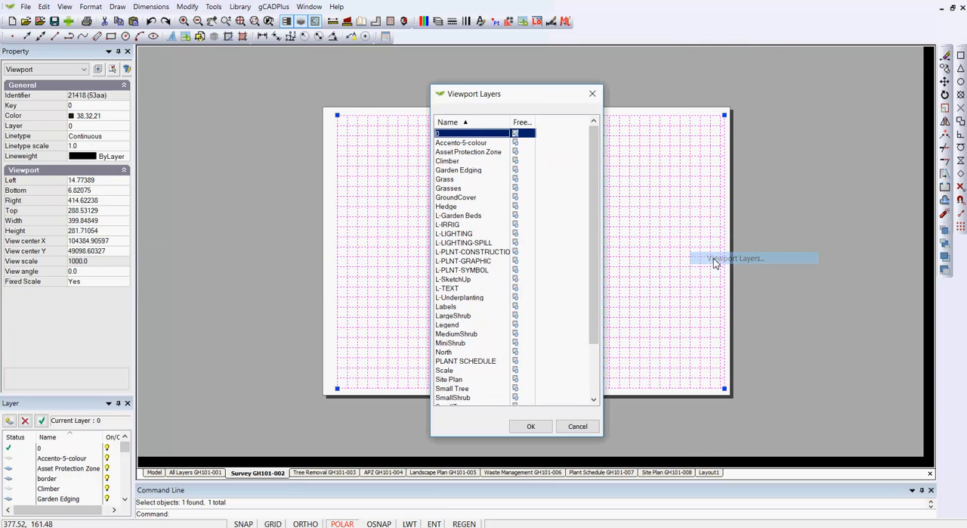
left_click(526, 135)
left_click_drag(588, 230, 589, 363)
left_click(475, 398, "shift")
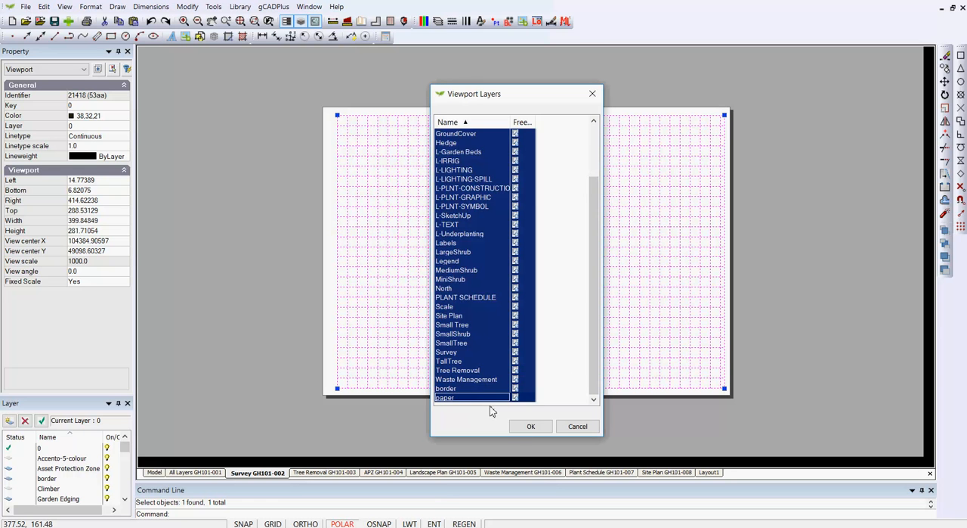
left_click(530, 426)
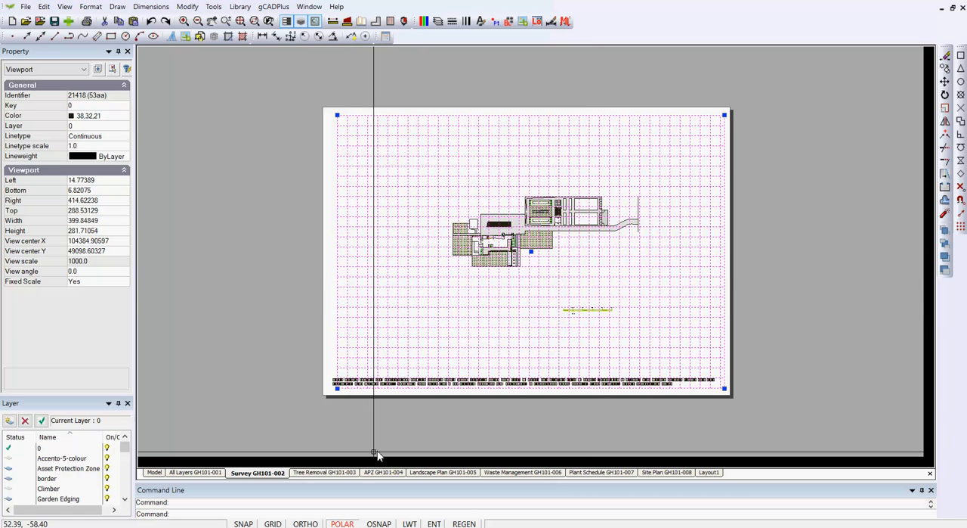
Compare the drawing content of the Survey layout with the All Layers layout, ending on All Layers.
left_click(199, 472)
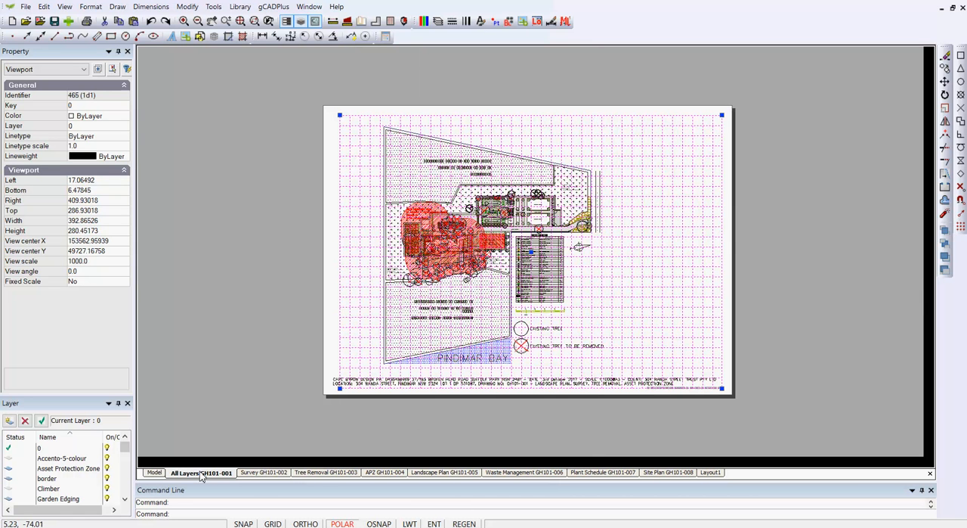
left_click(257, 474)
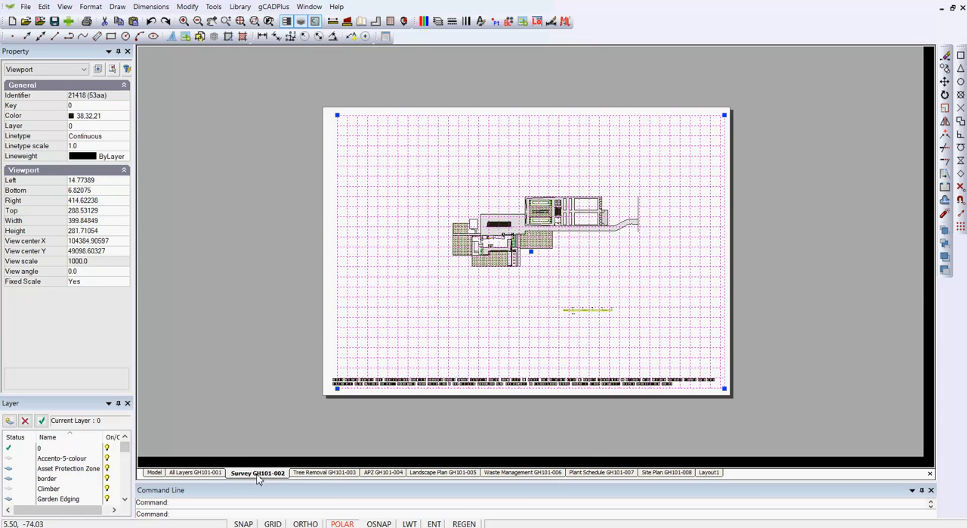
left_click(204, 473)
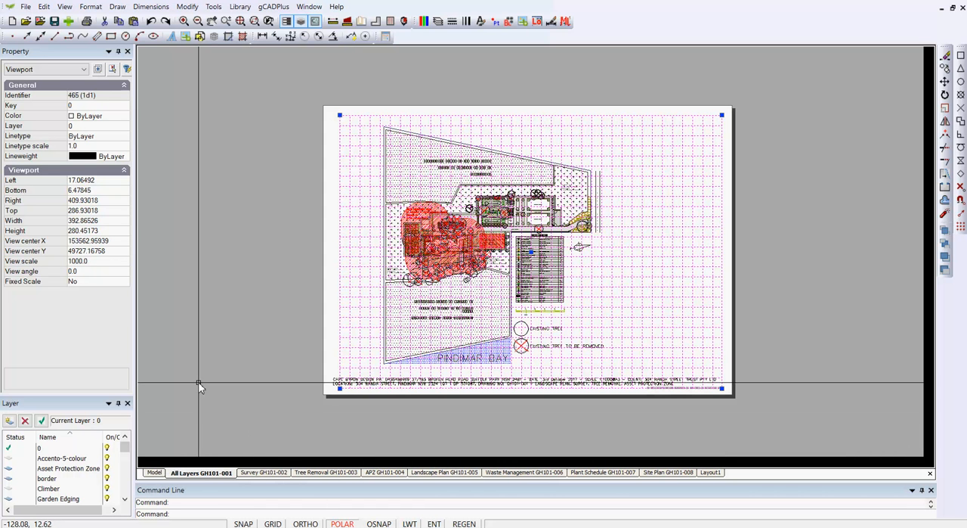